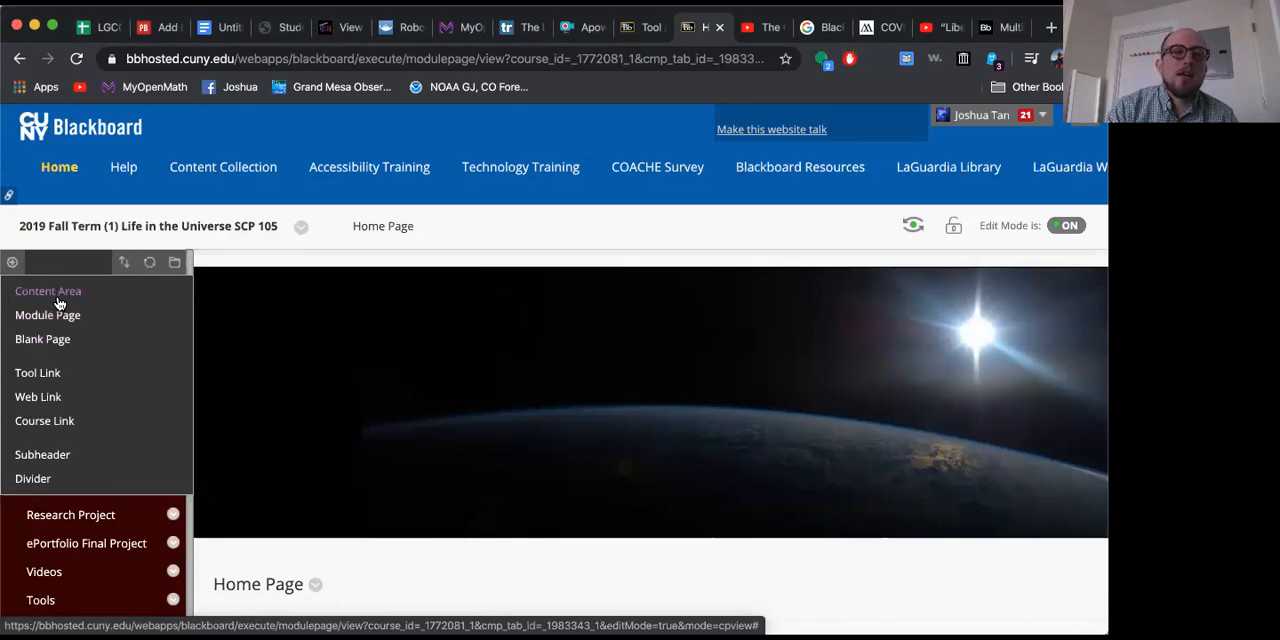
Step: Add a content area named "Test" to the course menu without making it available to users
{"action": "left_click", "coordinate": [58, 303]}
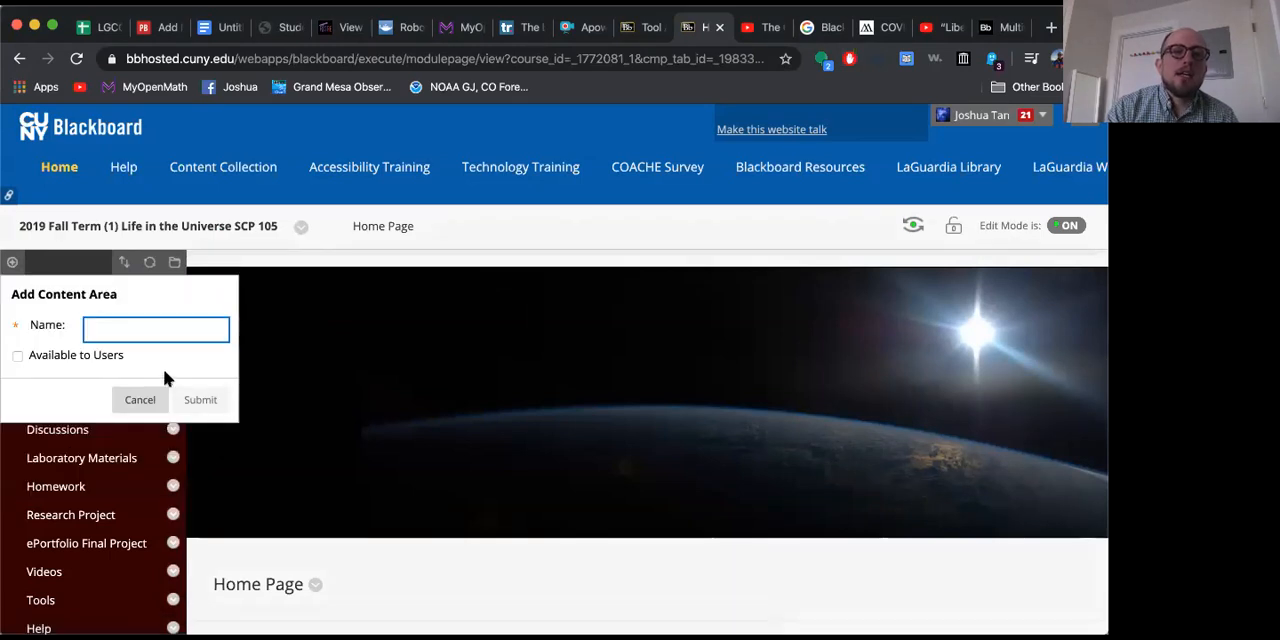
{"action": "type", "text": "Test 1"}
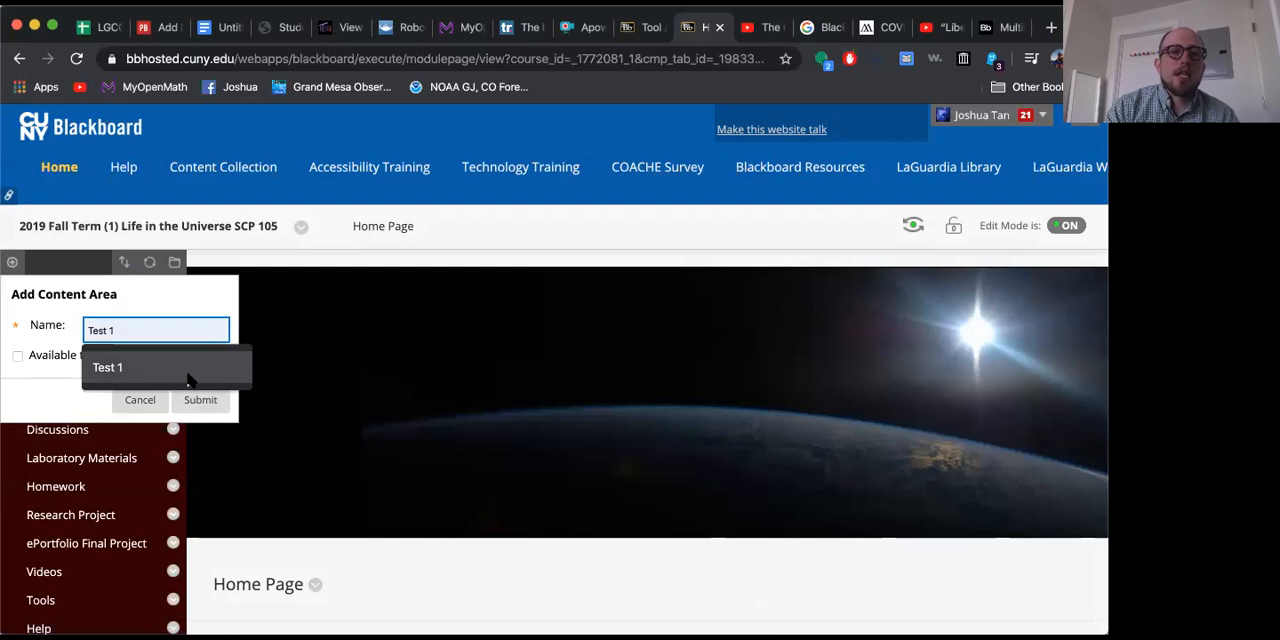
{"action": "left_click", "coordinate": [163, 292]}
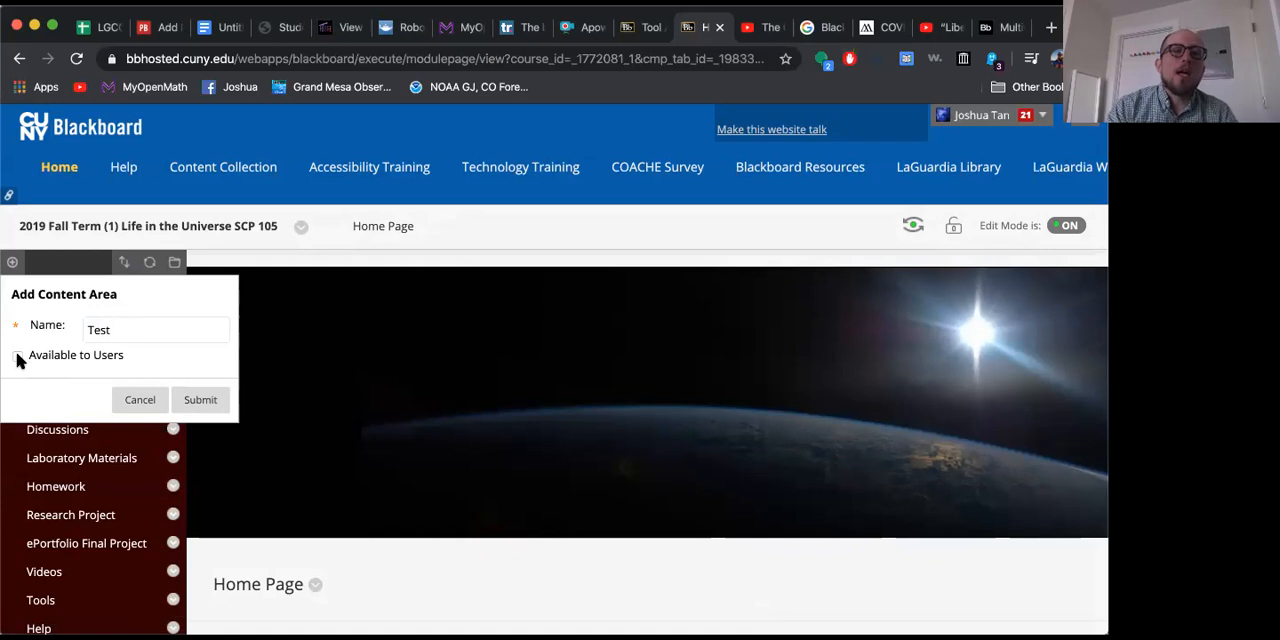
{"action": "left_click", "coordinate": [200, 400]}
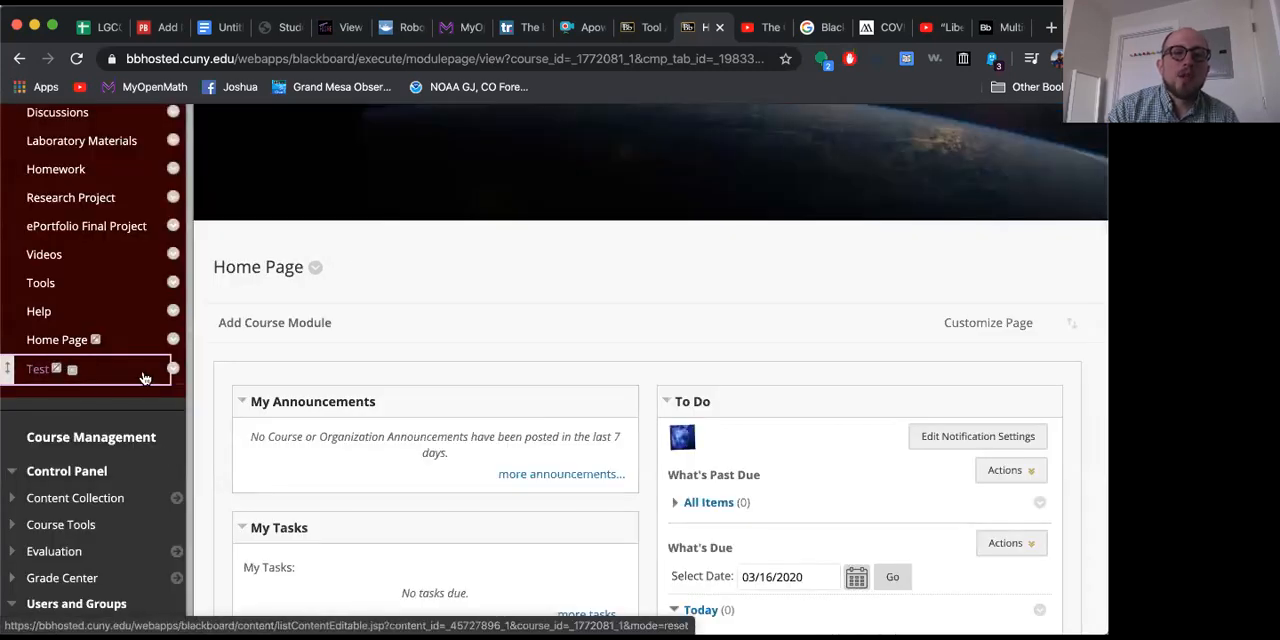
Step: Open the Test content area and start creating a new test assessment in it
{"action": "left_click", "coordinate": [37, 369]}
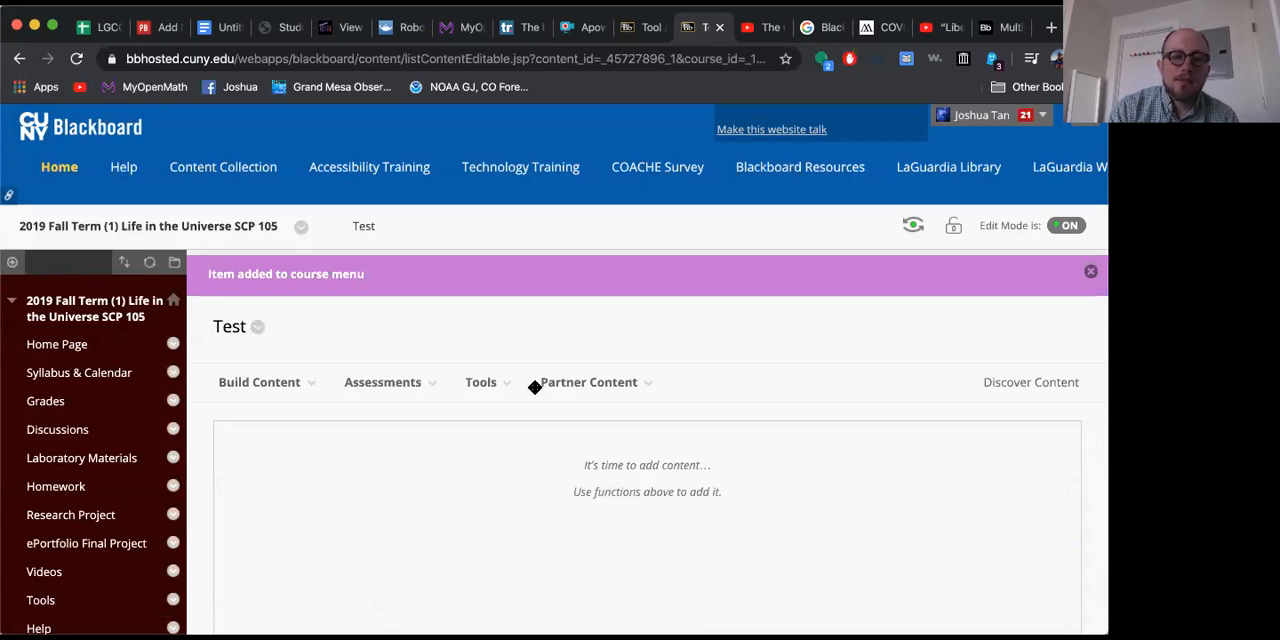
{"action": "left_click", "coordinate": [402, 381]}
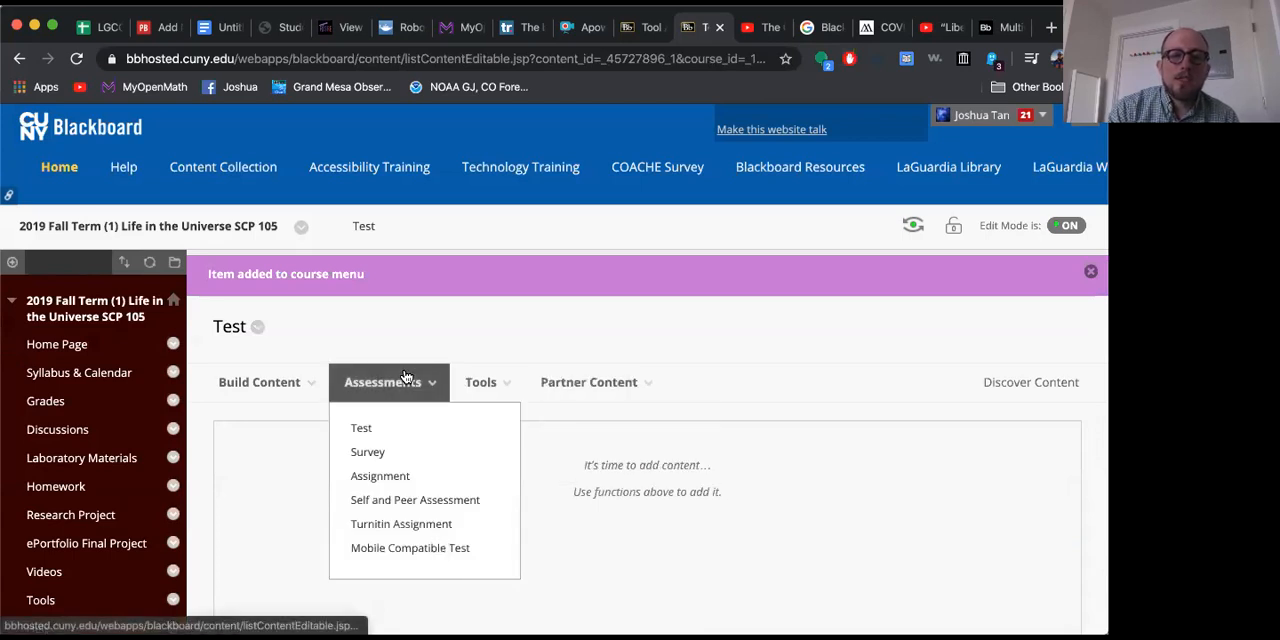
{"action": "left_click", "coordinate": [381, 434]}
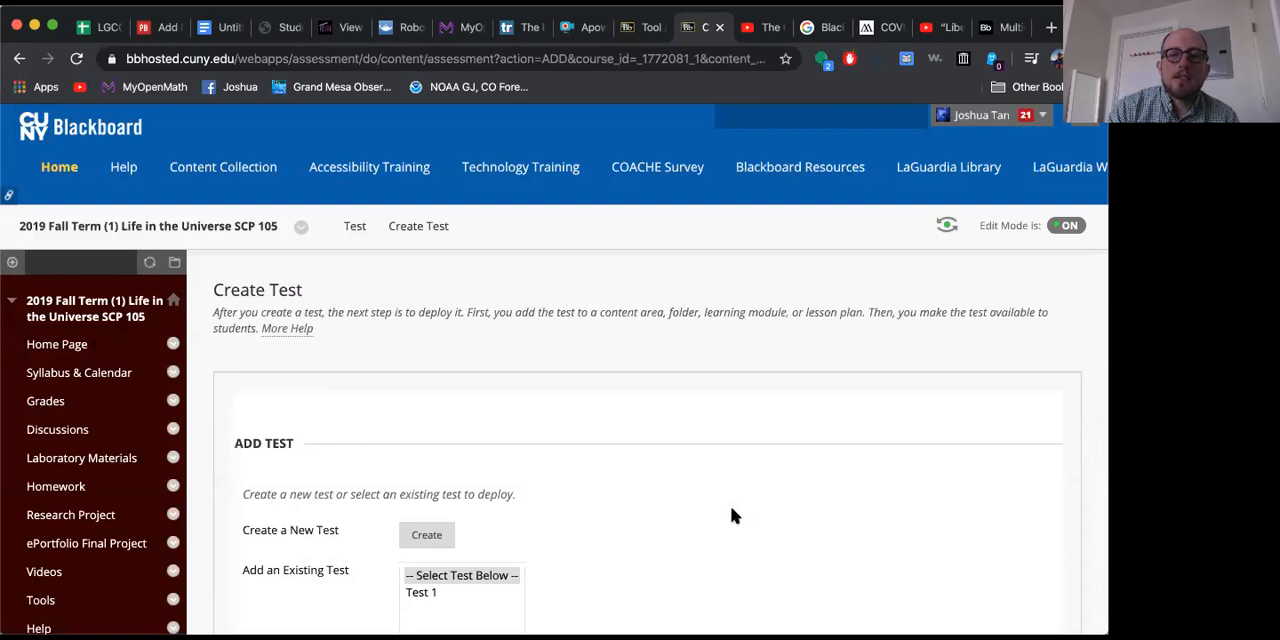
{"action": "scroll", "coordinate": [731, 515], "scroll_direction": "down", "scroll_amount": 5}
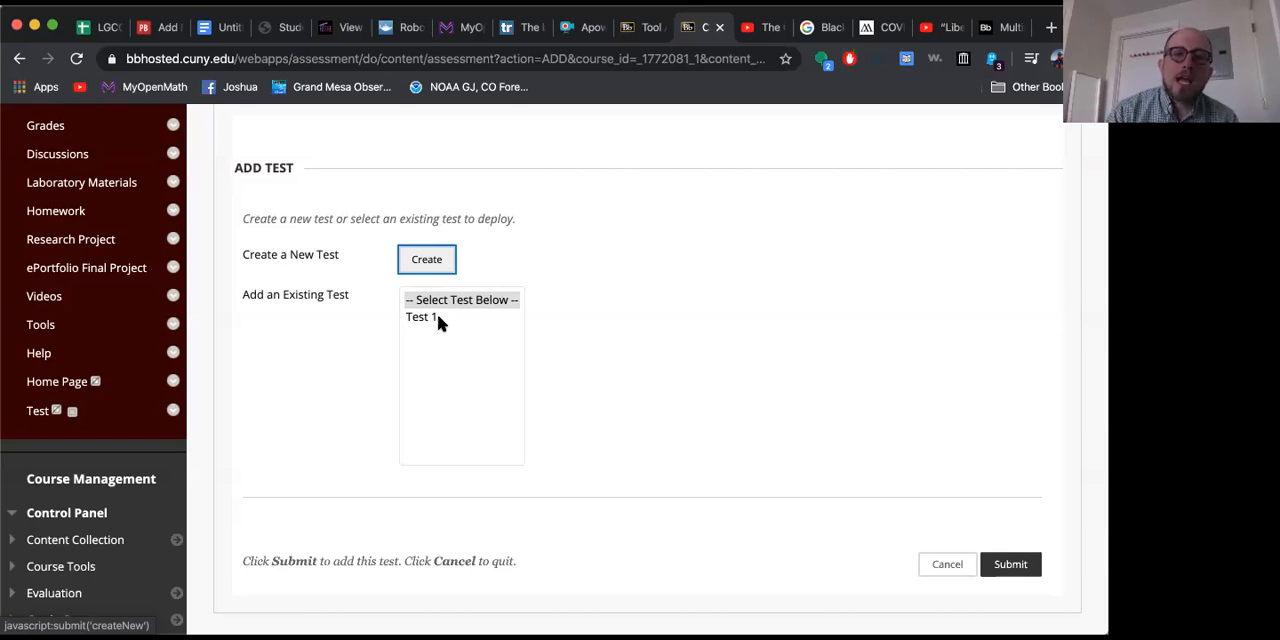
{"action": "left_click", "coordinate": [428, 260]}
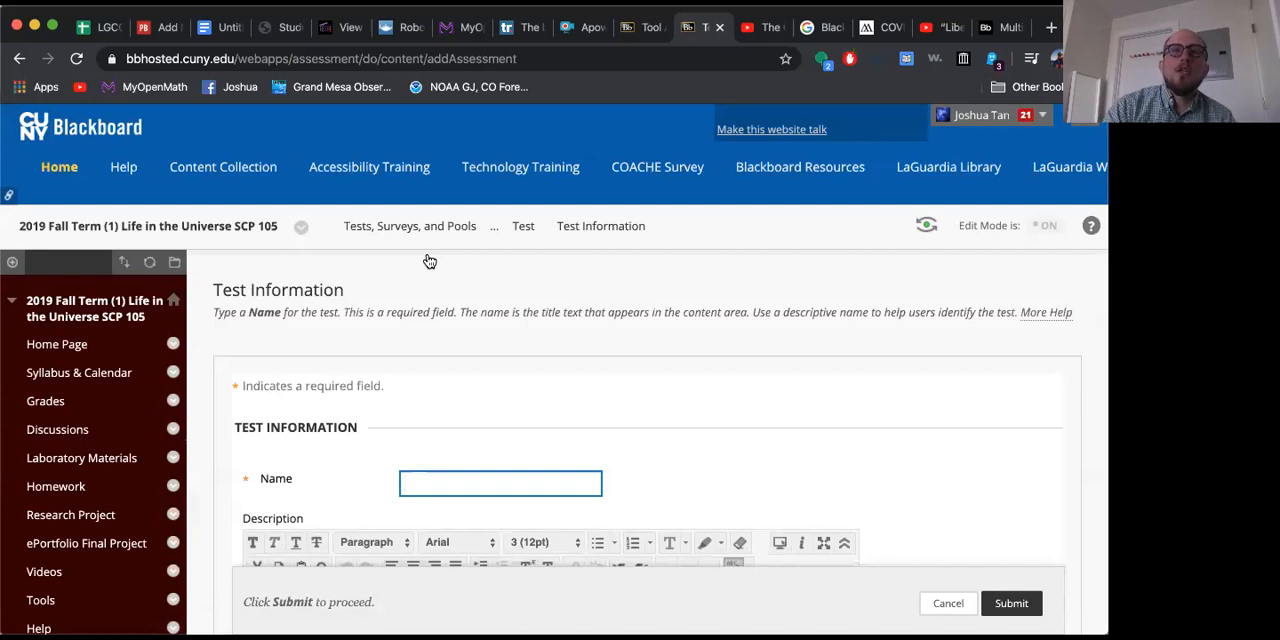
Step: Name the new test "Midterm", leave its description and instructions blank, and submit the test information
{"action": "scroll", "coordinate": [429, 261], "scroll_direction": "down", "scroll_amount": 3}
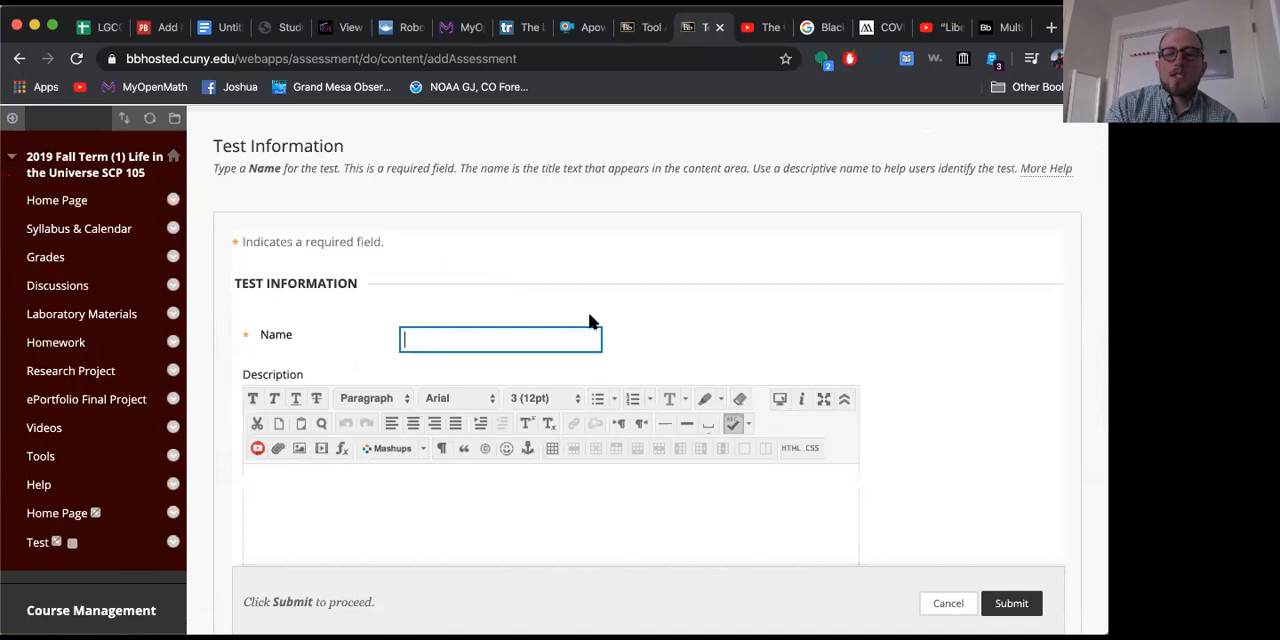
{"action": "type", "text": "MI"}
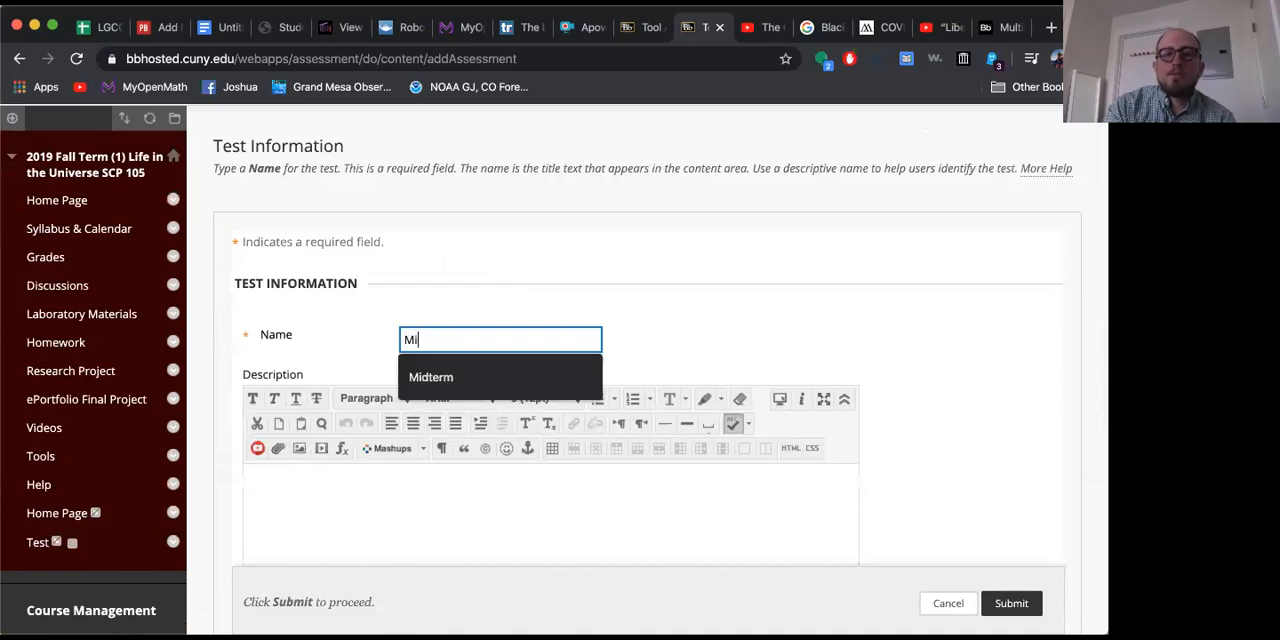
{"action": "left_click", "coordinate": [568, 380]}
{"action": "scroll", "coordinate": [770, 318], "scroll_direction": "down", "scroll_amount": 2}
{"action": "left_click", "coordinate": [523, 434]}
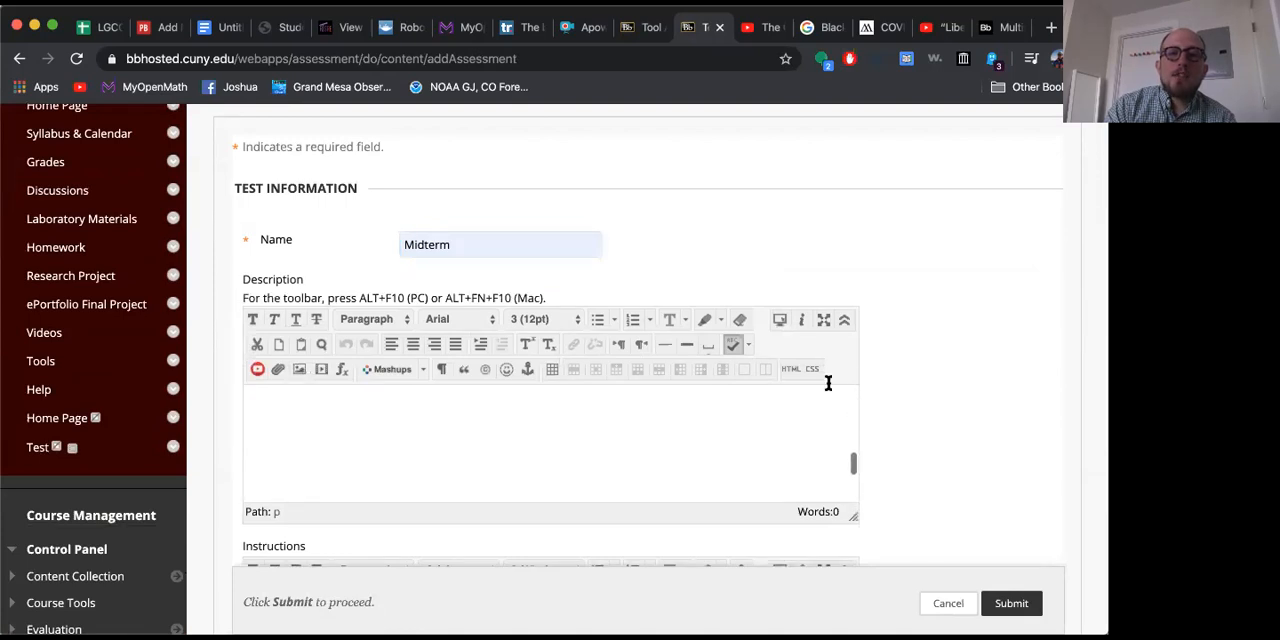
{"action": "scroll", "coordinate": [916, 450], "scroll_direction": "down", "scroll_amount": 6}
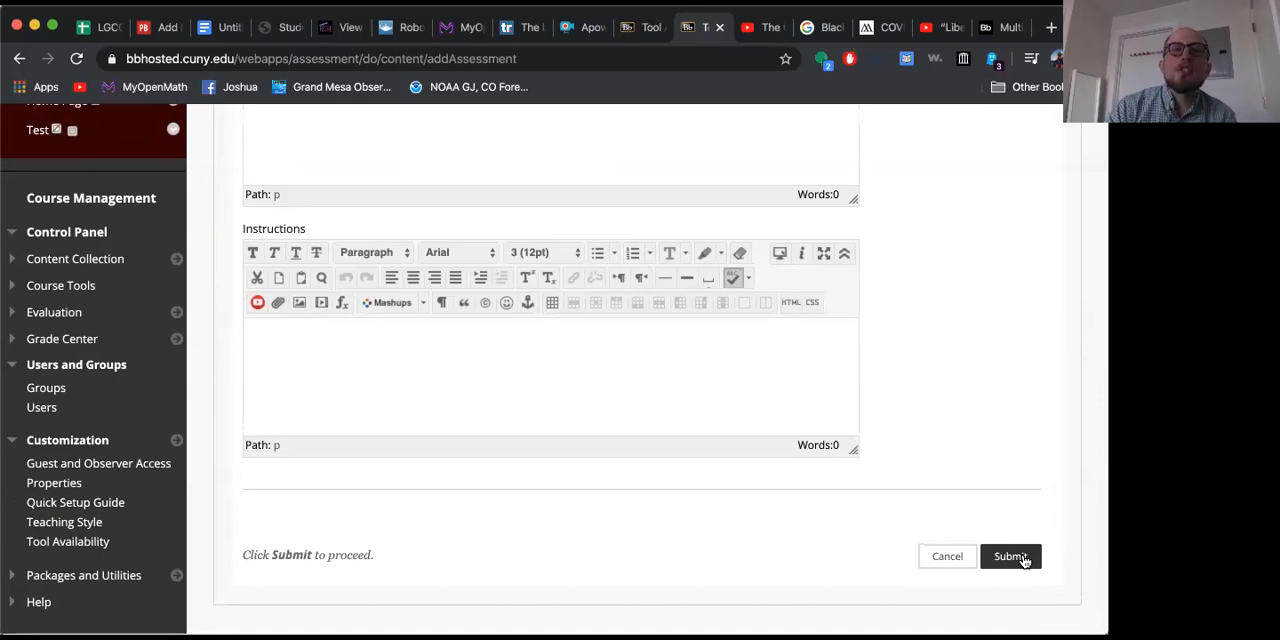
{"action": "left_click", "coordinate": [1020, 558]}
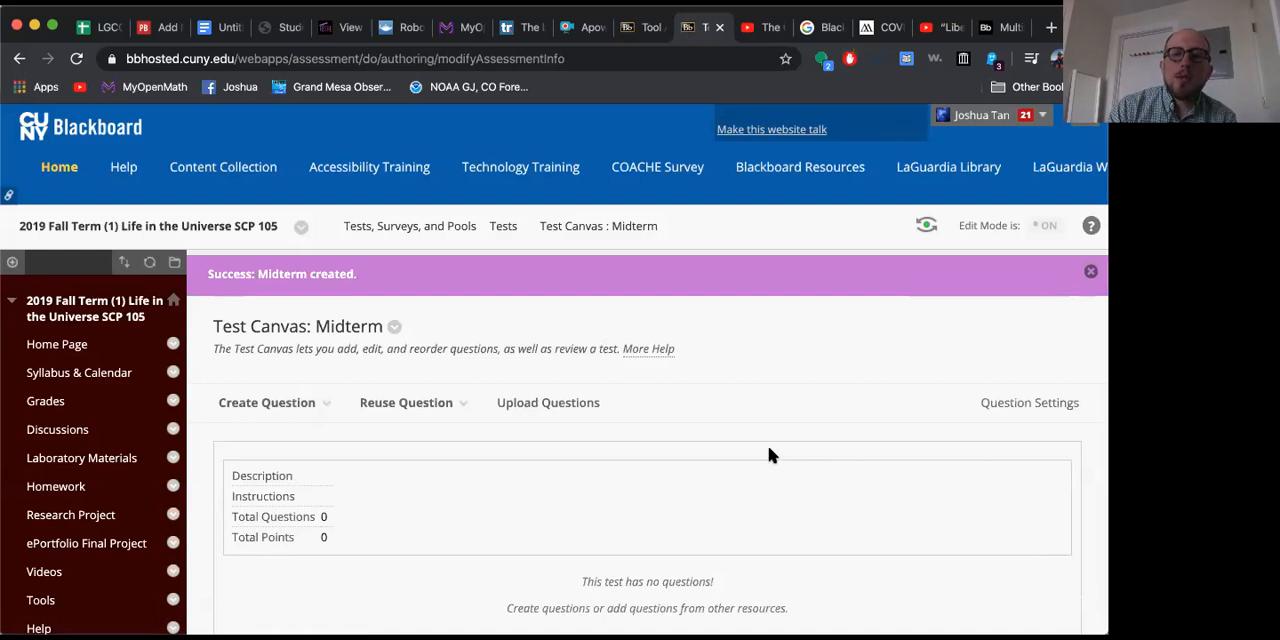
Step: Examine the form for uploading questions from a file and the mode choices for finding existing questions, leaving both without adding any
{"action": "left_click", "coordinate": [563, 403]}
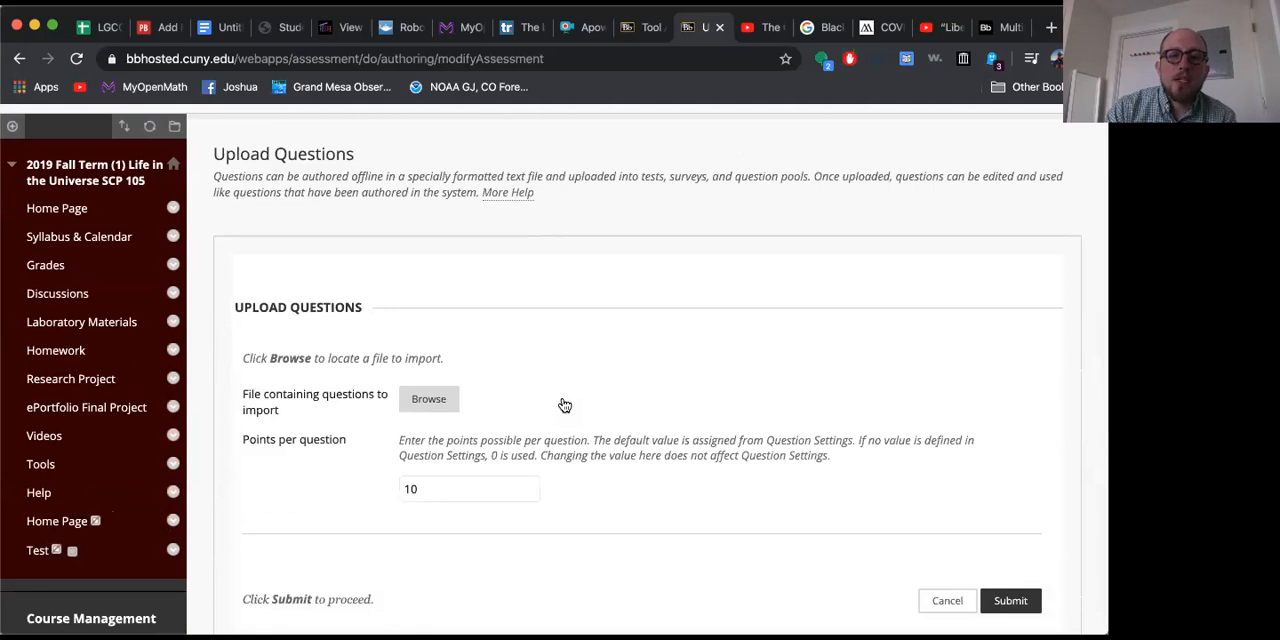
{"action": "scroll", "coordinate": [564, 405], "scroll_direction": "down", "scroll_amount": 1}
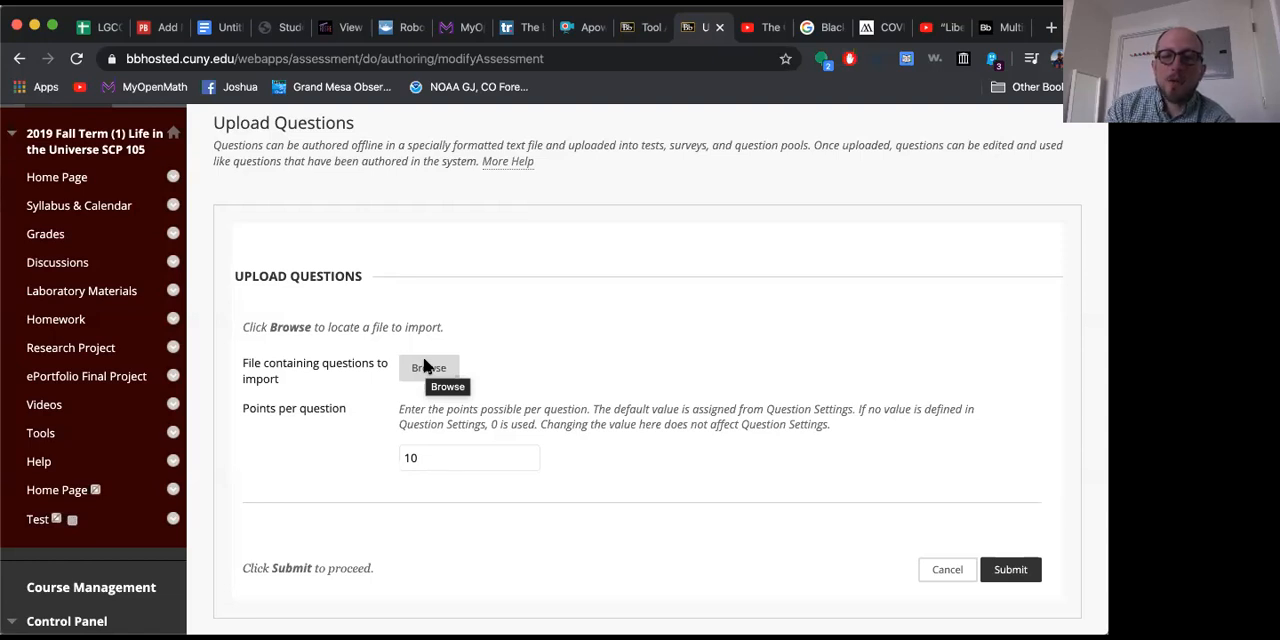
{"action": "left_click", "coordinate": [947, 571]}
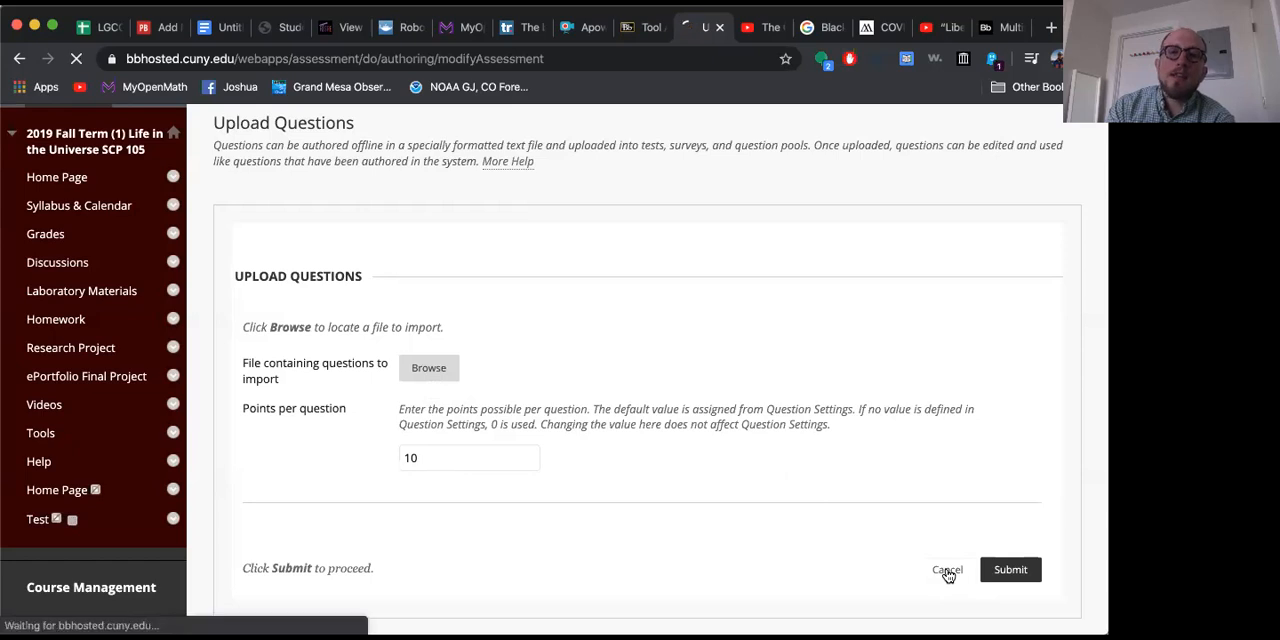
{"action": "left_click", "coordinate": [435, 390]}
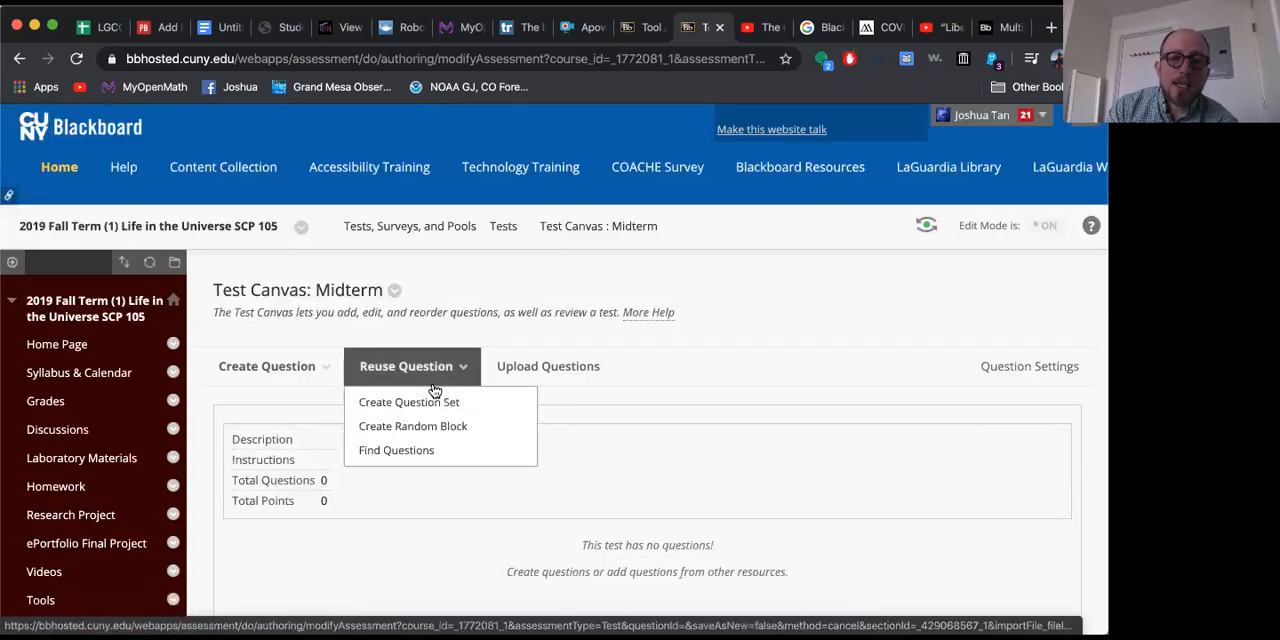
{"action": "left_click", "coordinate": [416, 451]}
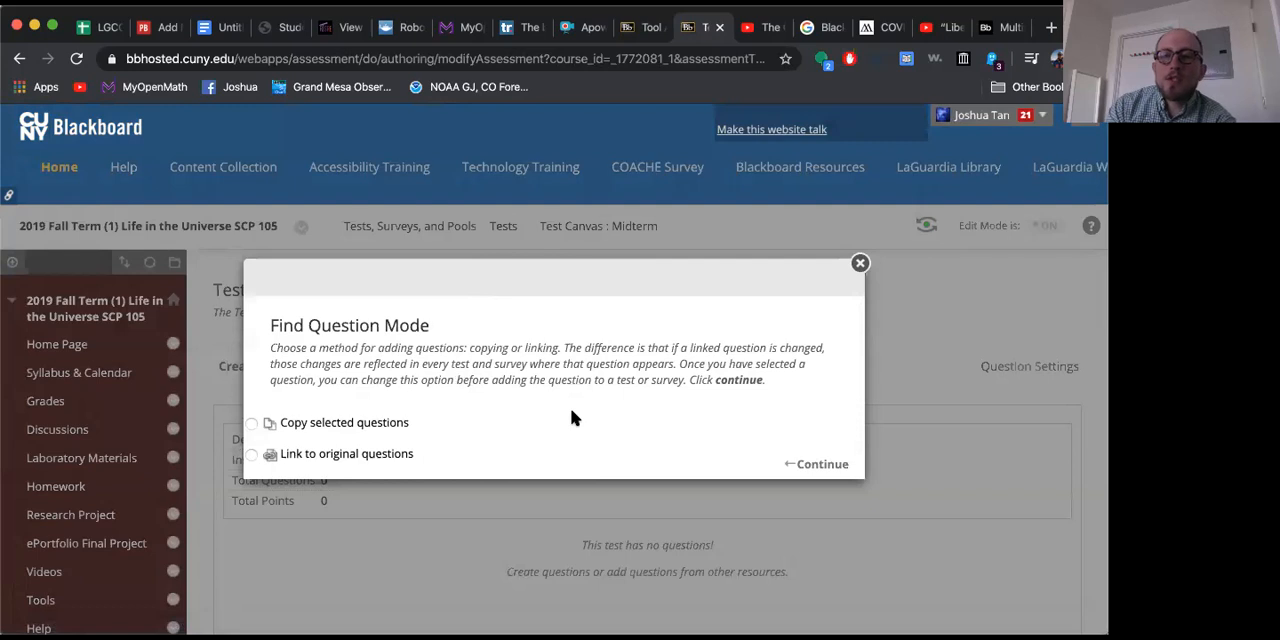
{"action": "left_click", "coordinate": [860, 263]}
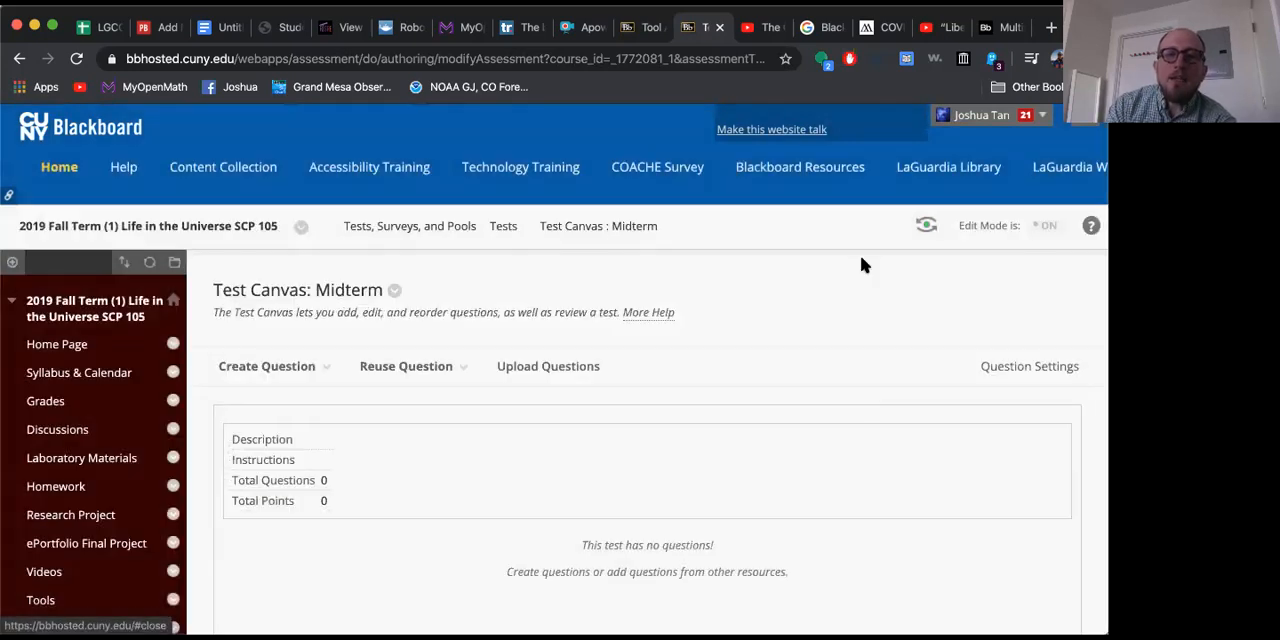
Step: Create a Multiple Choice question in the Midterm test and title it "Where do you live?"
{"action": "left_click", "coordinate": [303, 367]}
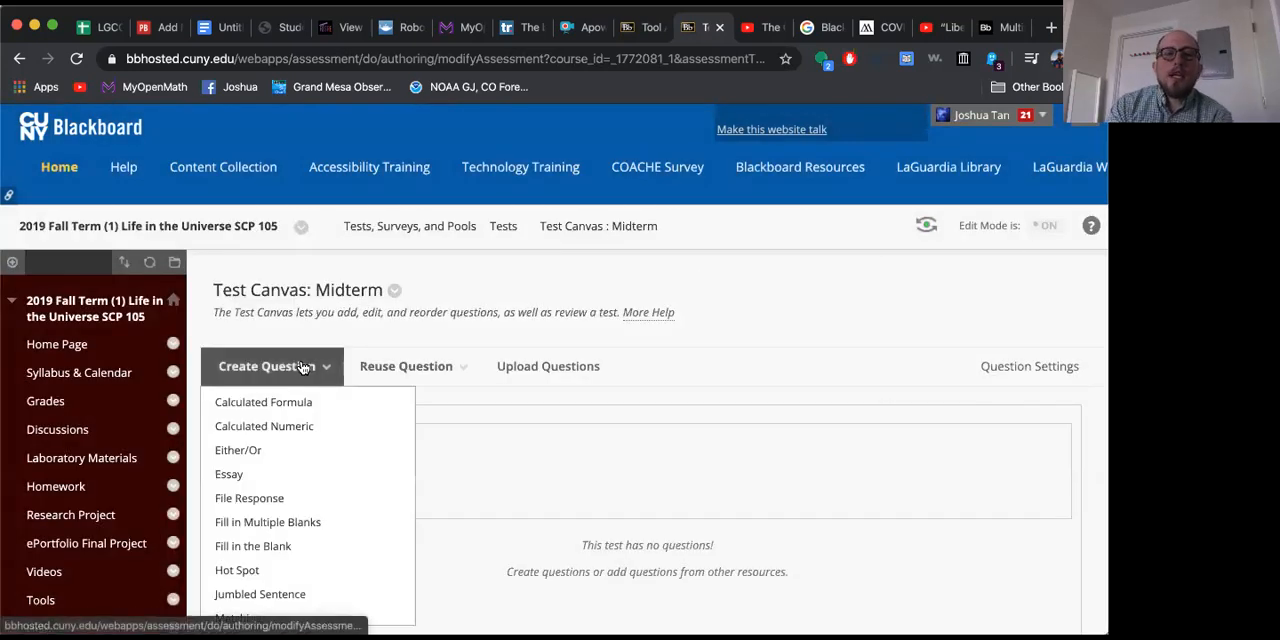
{"action": "scroll", "coordinate": [345, 423], "scroll_direction": "down", "scroll_amount": 1}
{"action": "scroll", "coordinate": [347, 423], "scroll_direction": "down", "scroll_amount": 2}
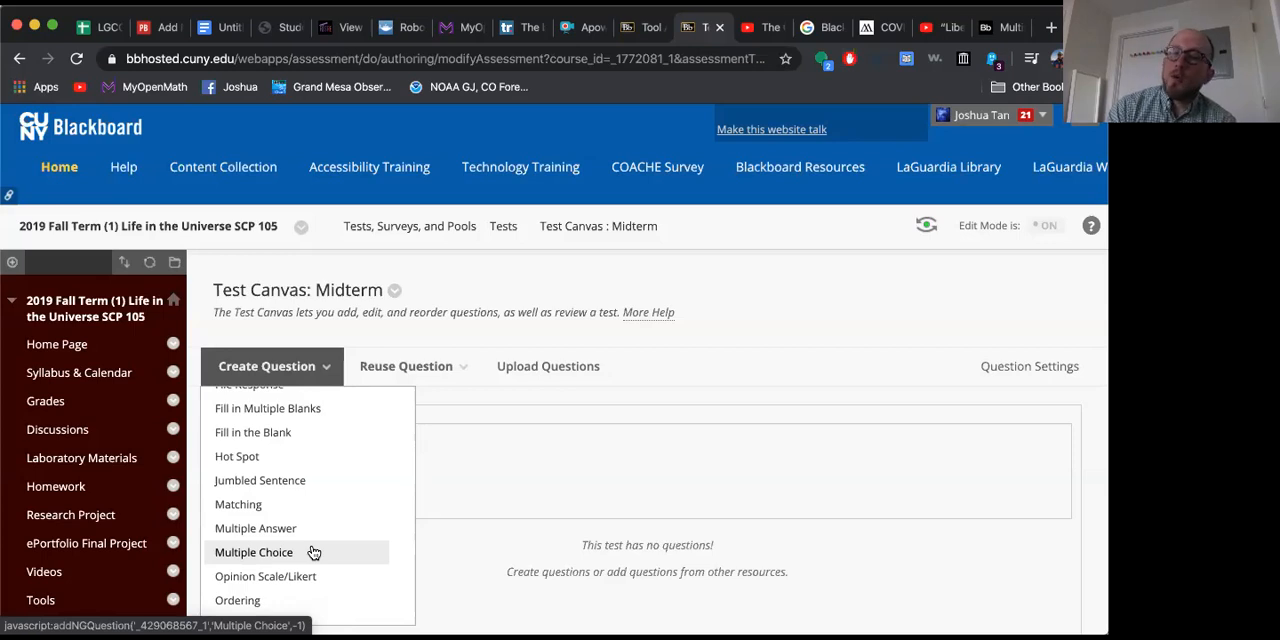
{"action": "left_click", "coordinate": [311, 552]}
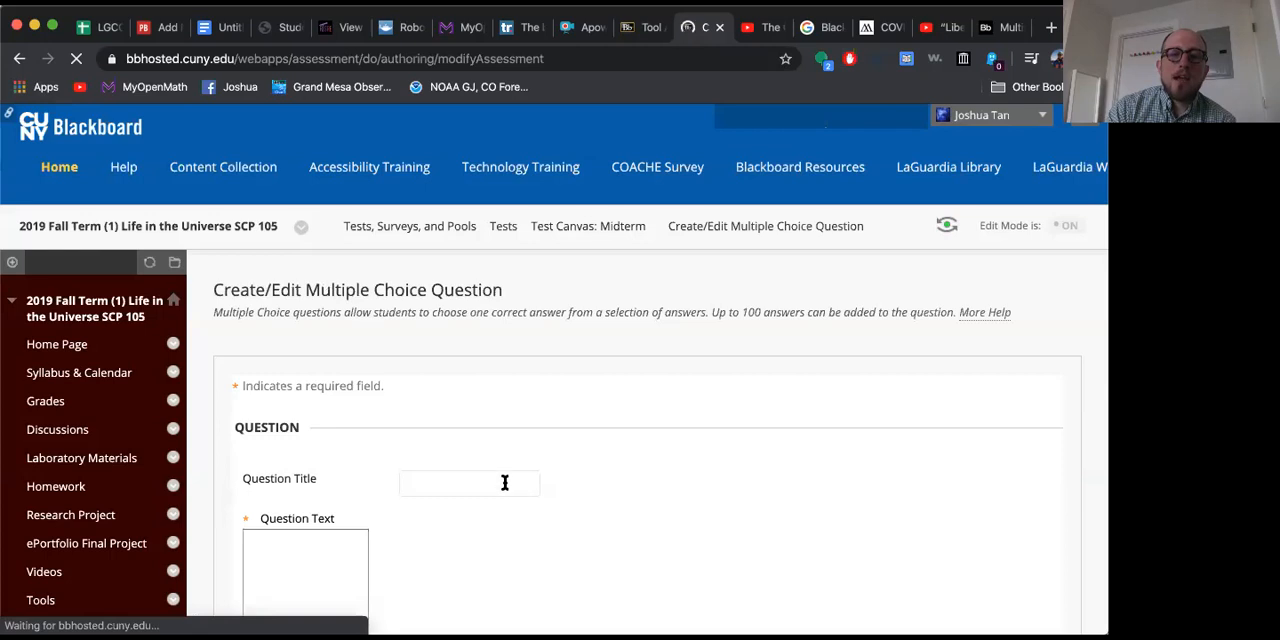
{"action": "left_click", "coordinate": [504, 483]}
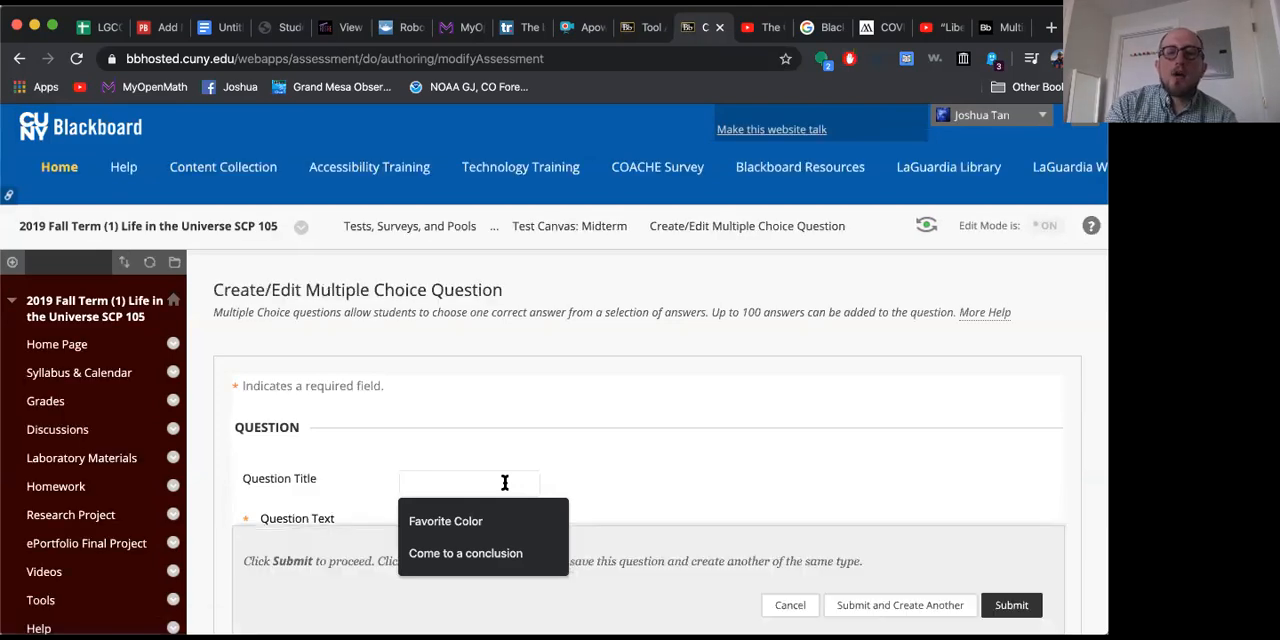
{"action": "type", "text": "Where do "}
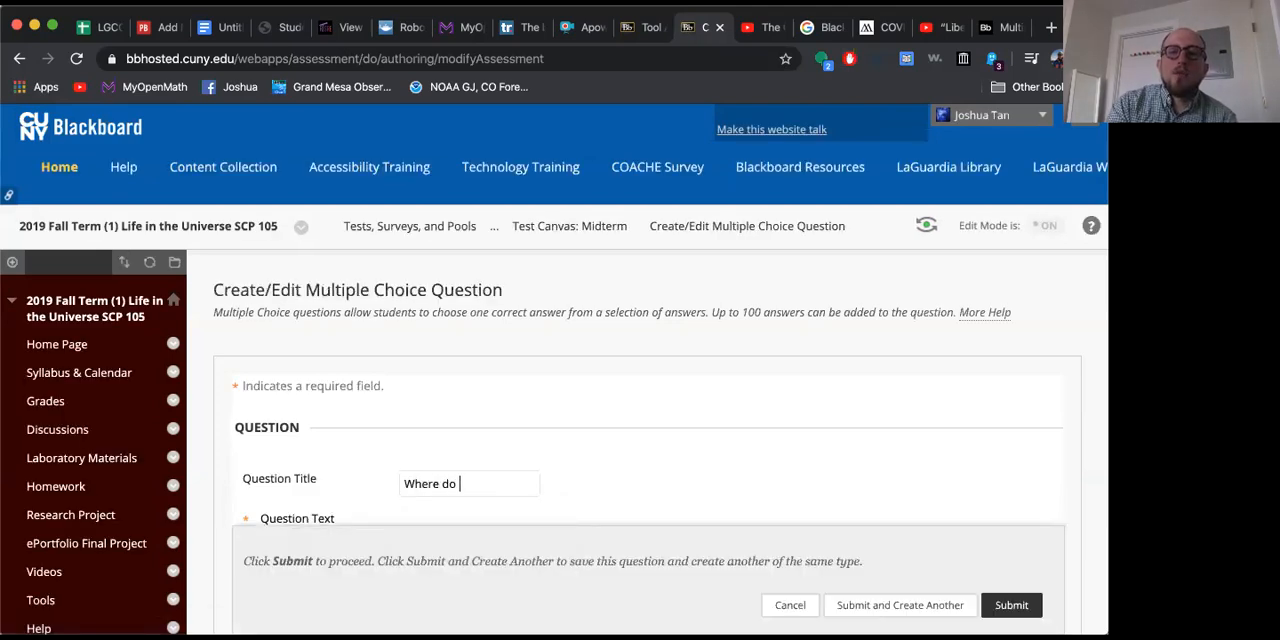
{"action": "type", "text": "you live?"}
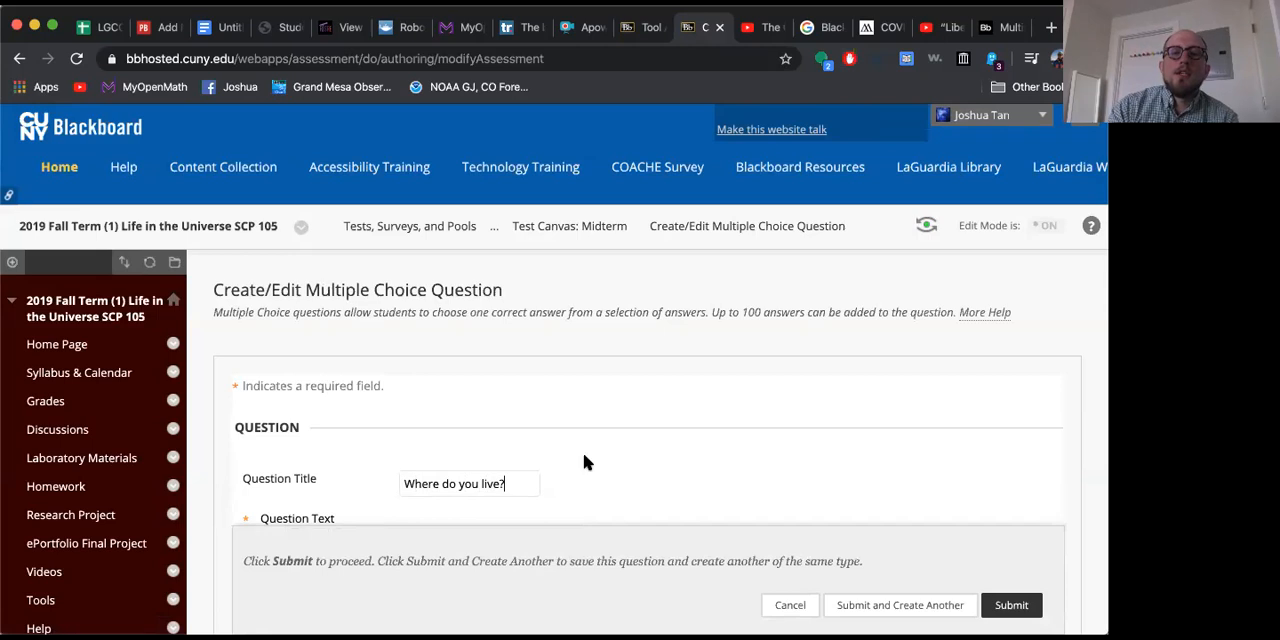
{"action": "left_click", "coordinate": [710, 478]}
Step: Enter "What state is LaGuardia Community College" as the question text of the multiple choice question
{"action": "scroll", "coordinate": [710, 478], "scroll_direction": "down", "scroll_amount": 3}
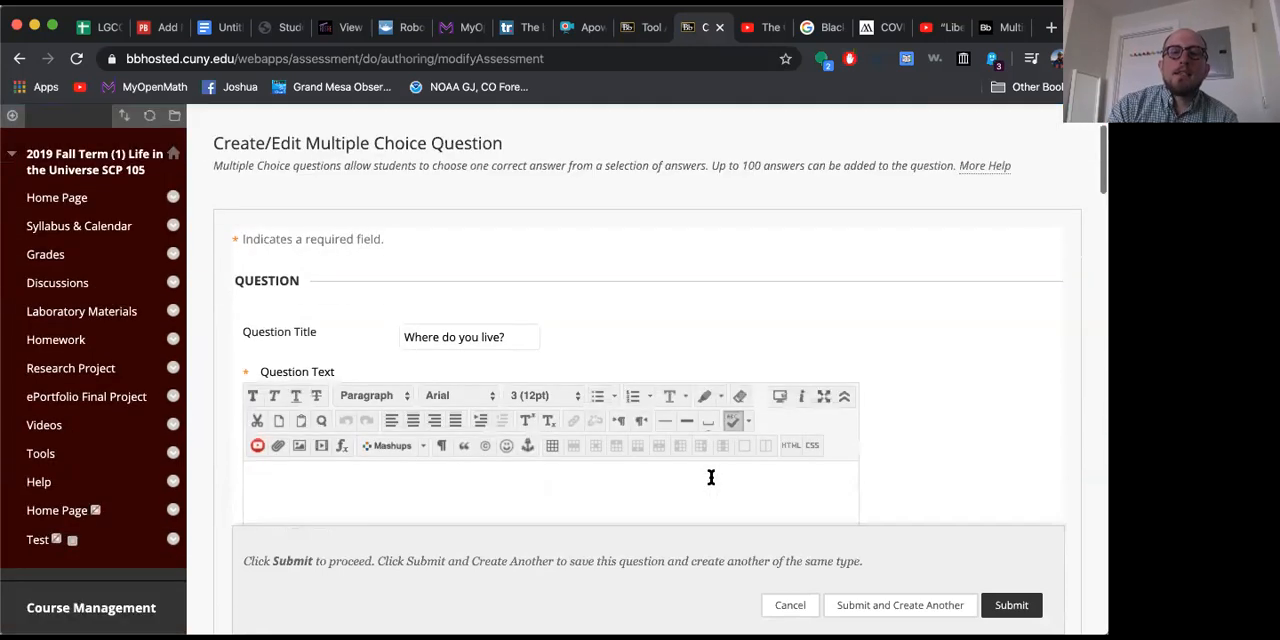
{"action": "left_click", "coordinate": [519, 506]}
{"action": "left_click_drag", "start_coordinate": [508, 340], "coordinate": [402, 337]}
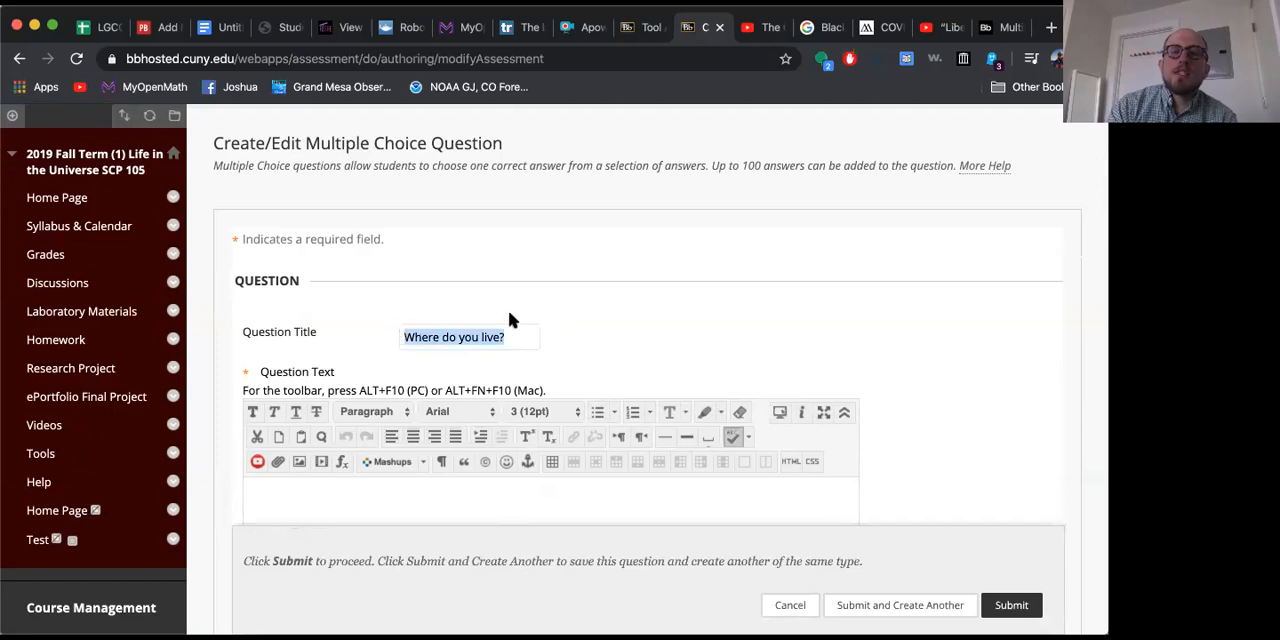
{"action": "left_click", "coordinate": [594, 337]}
{"action": "scroll", "coordinate": [594, 337], "scroll_direction": "down", "scroll_amount": 3}
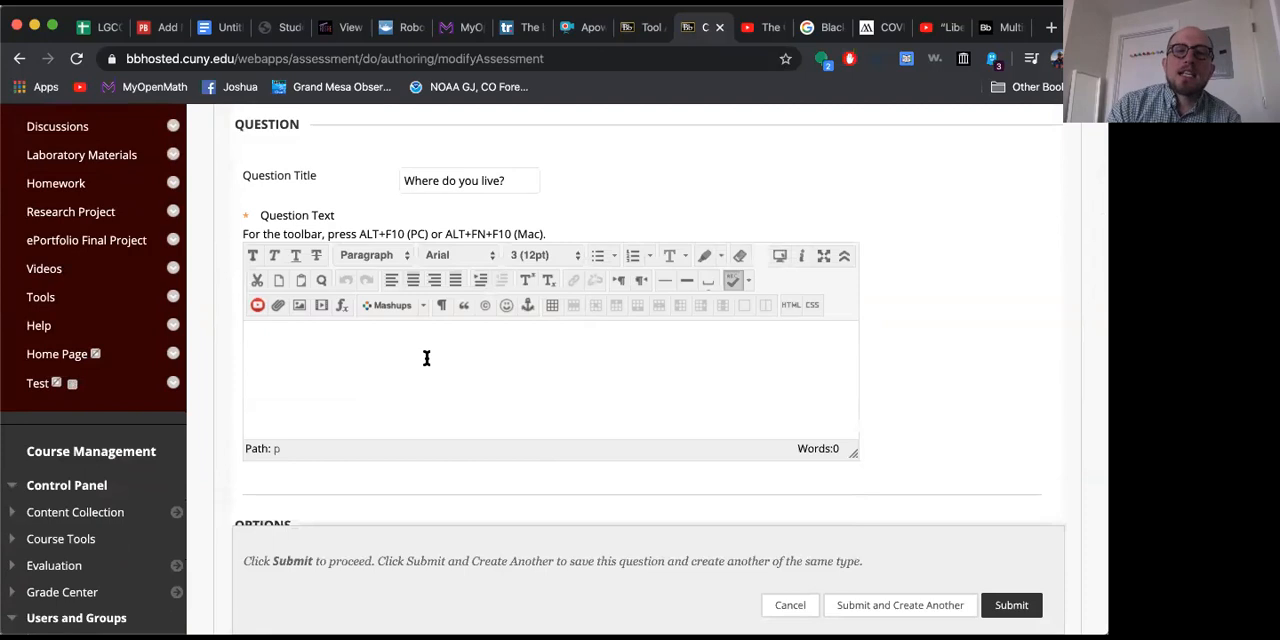
{"action": "type", "text": "W"}
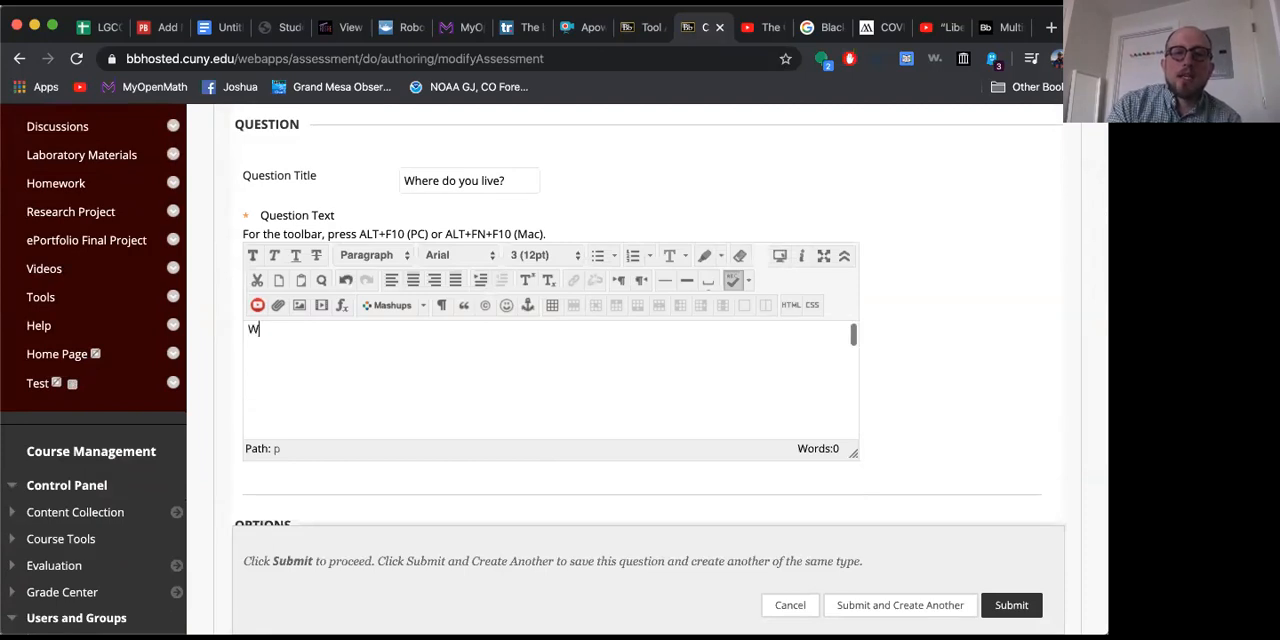
{"action": "type", "text": "hat state "}
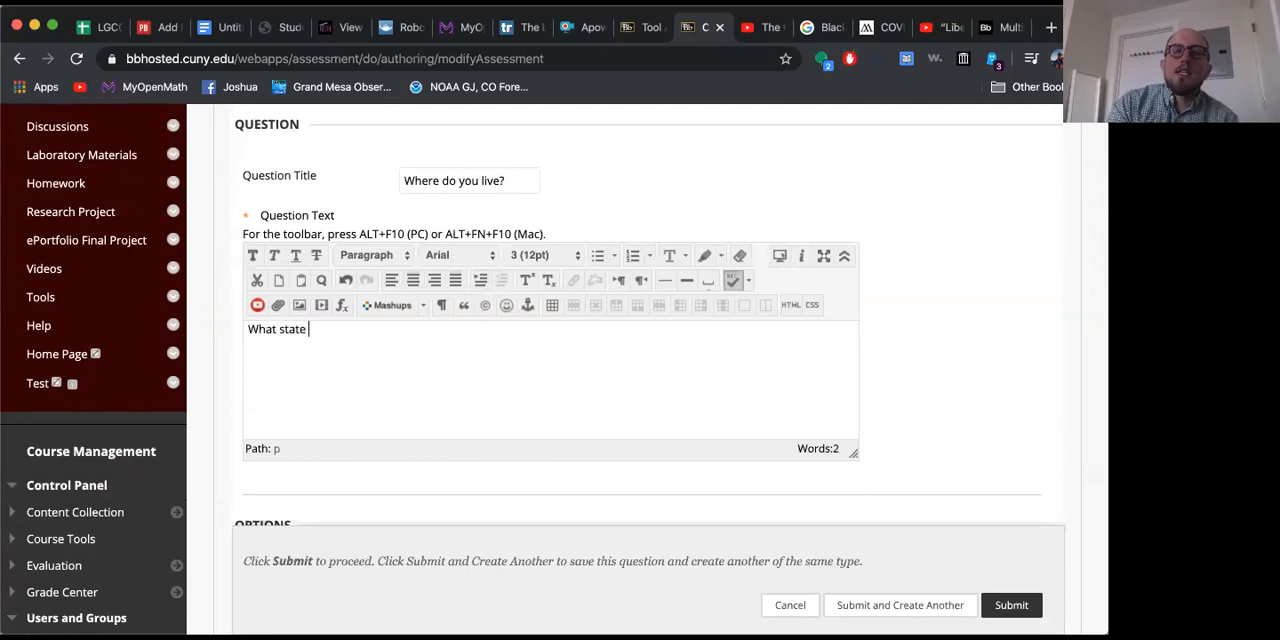
{"action": "type", "text": "is LaG"}
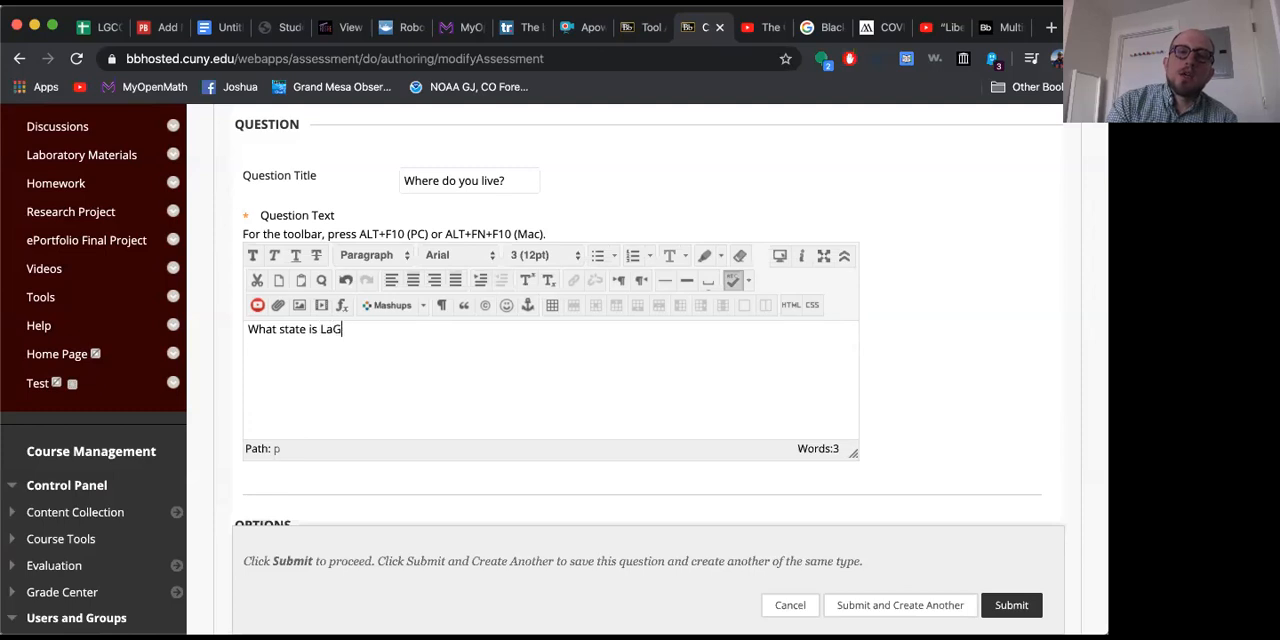
{"action": "type", "text": "uardia Communit"}
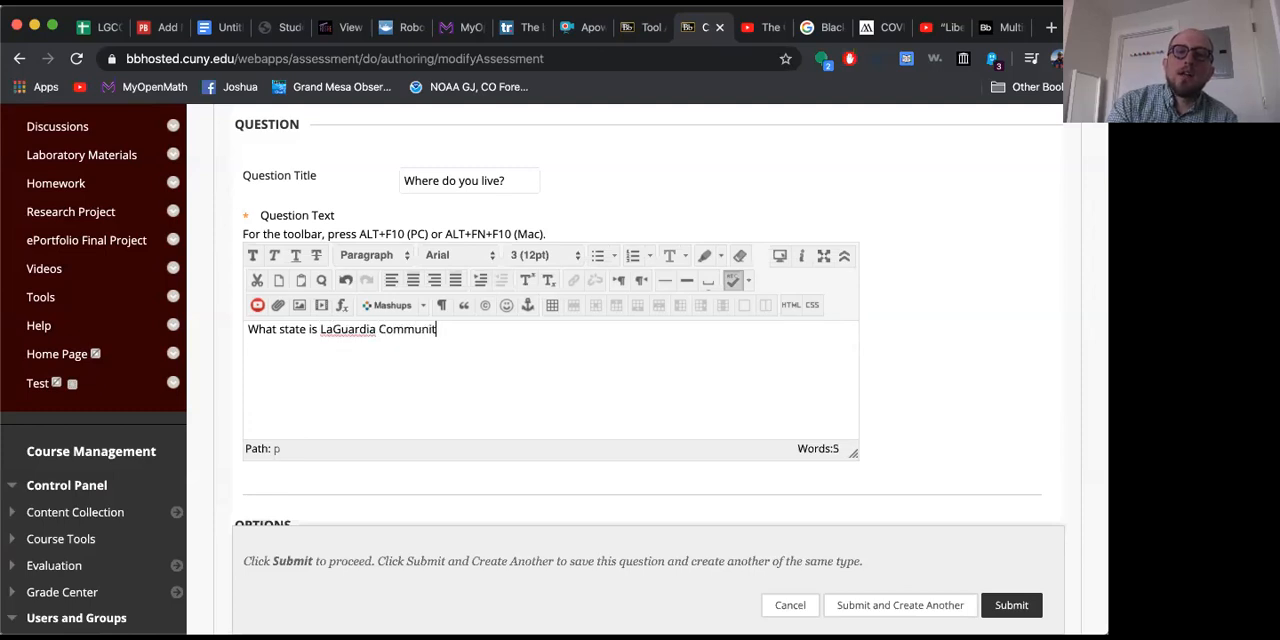
{"action": "type", "text": "y College"}
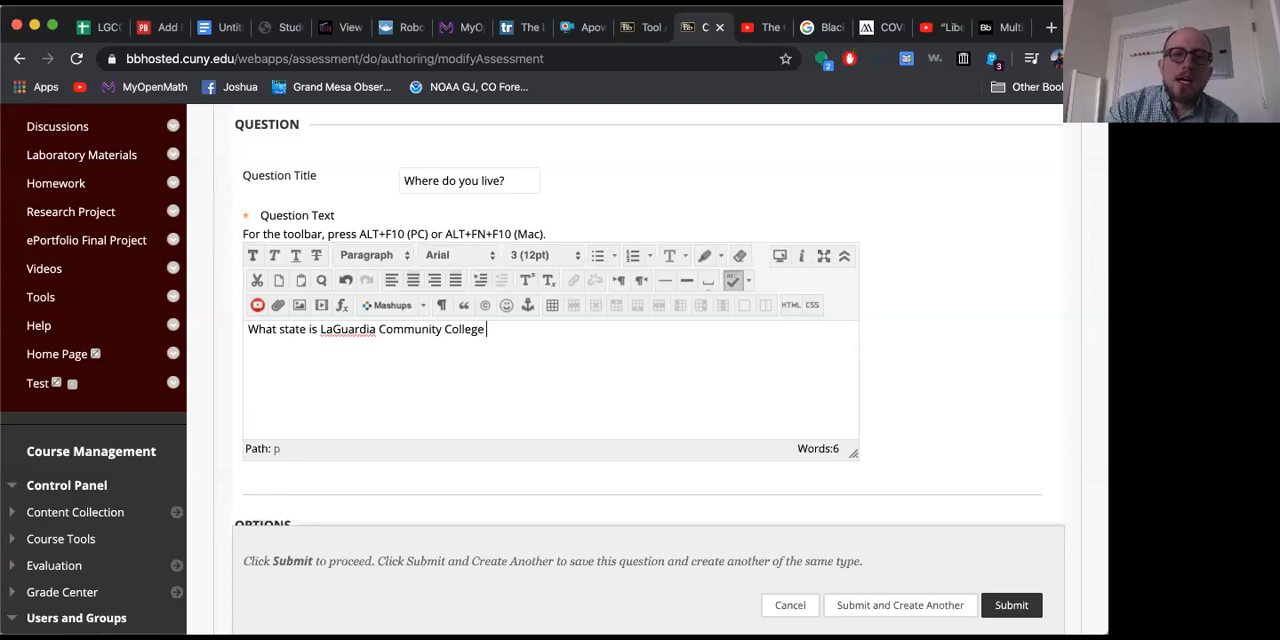
Step: Reword the question text to read "In what state is LaGuardia Community College located?"
{"action": "left_click", "coordinate": [255, 331]}
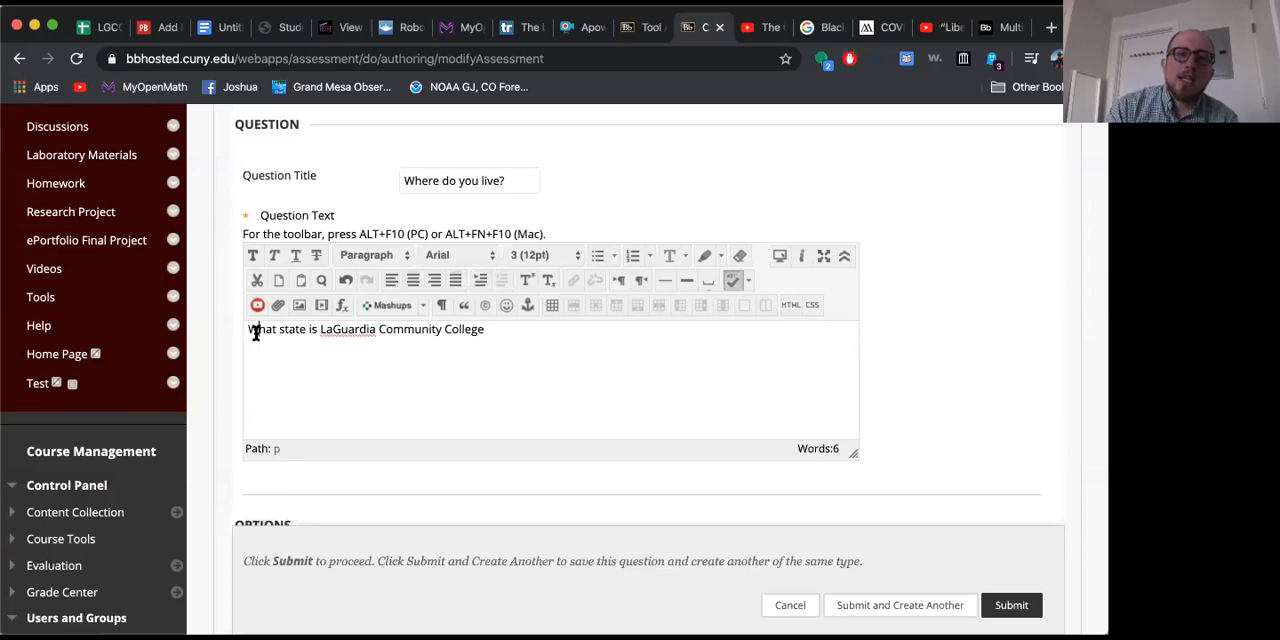
{"action": "key", "text": "BackSpace"}
{"action": "type", "text": "In"}
{"action": "left_click", "coordinate": [531, 332]}
{"action": "type", "text": "located?"}
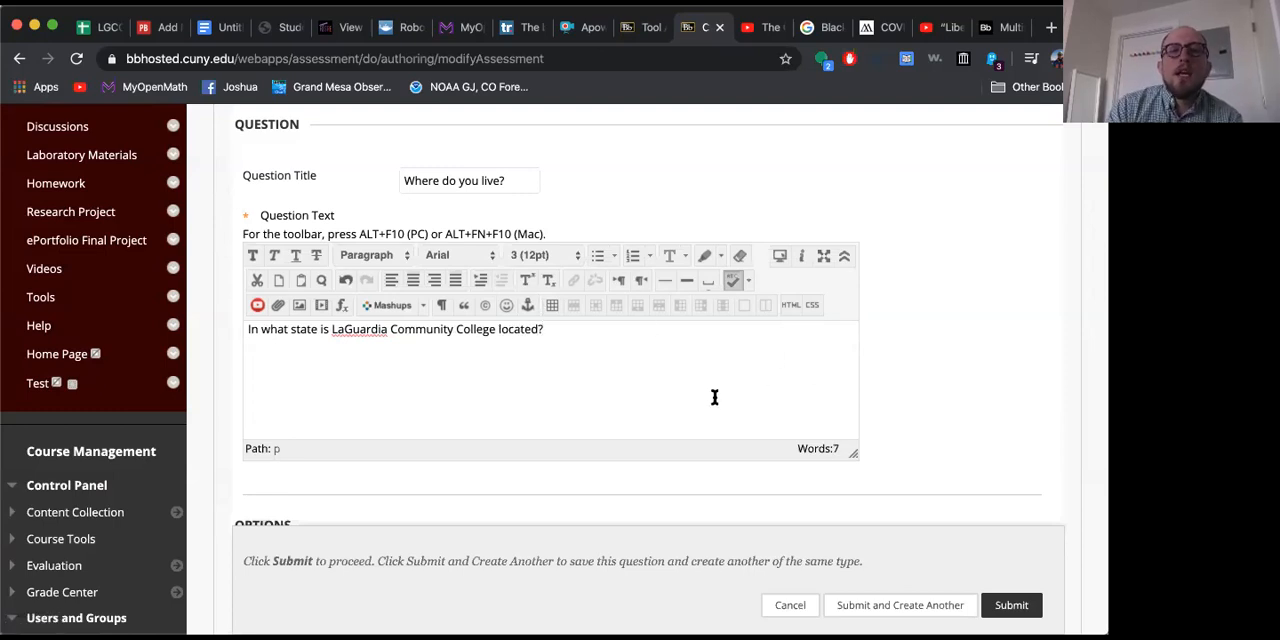
Step: Examine the available choices for answer numbering and answer orientation, keeping None and Vertical
{"action": "scroll", "coordinate": [714, 398], "scroll_direction": "down", "scroll_amount": 5}
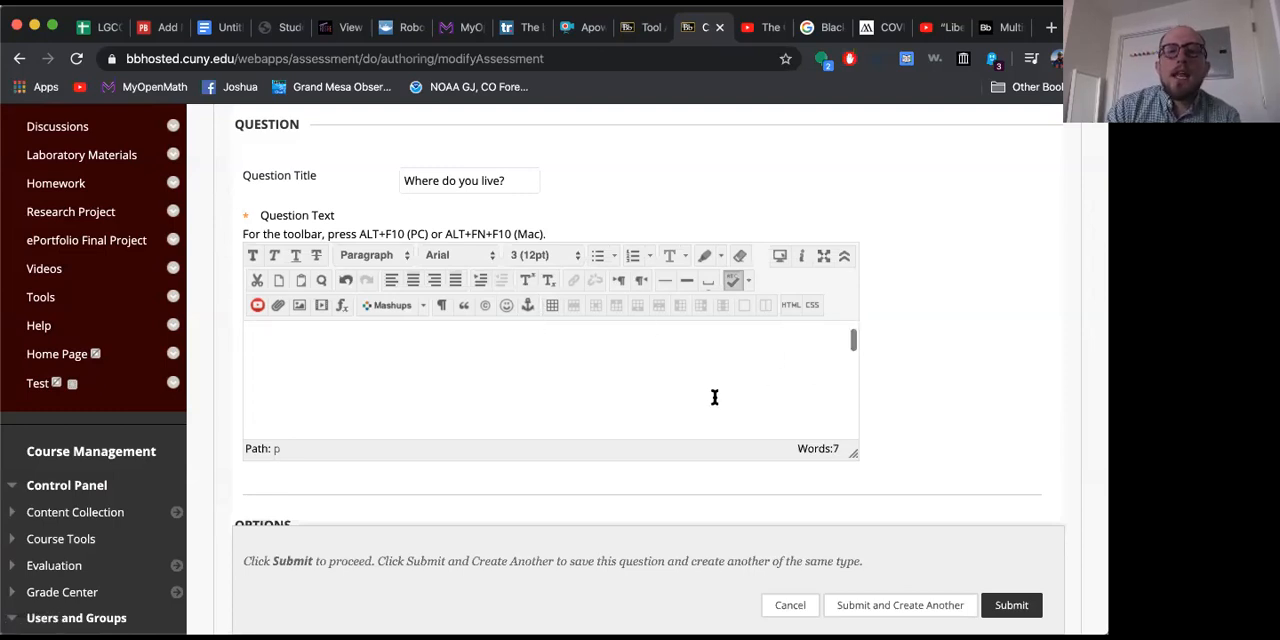
{"action": "scroll", "coordinate": [741, 393], "scroll_direction": "up", "scroll_amount": 5}
{"action": "scroll", "coordinate": [943, 395], "scroll_direction": "down", "scroll_amount": 8}
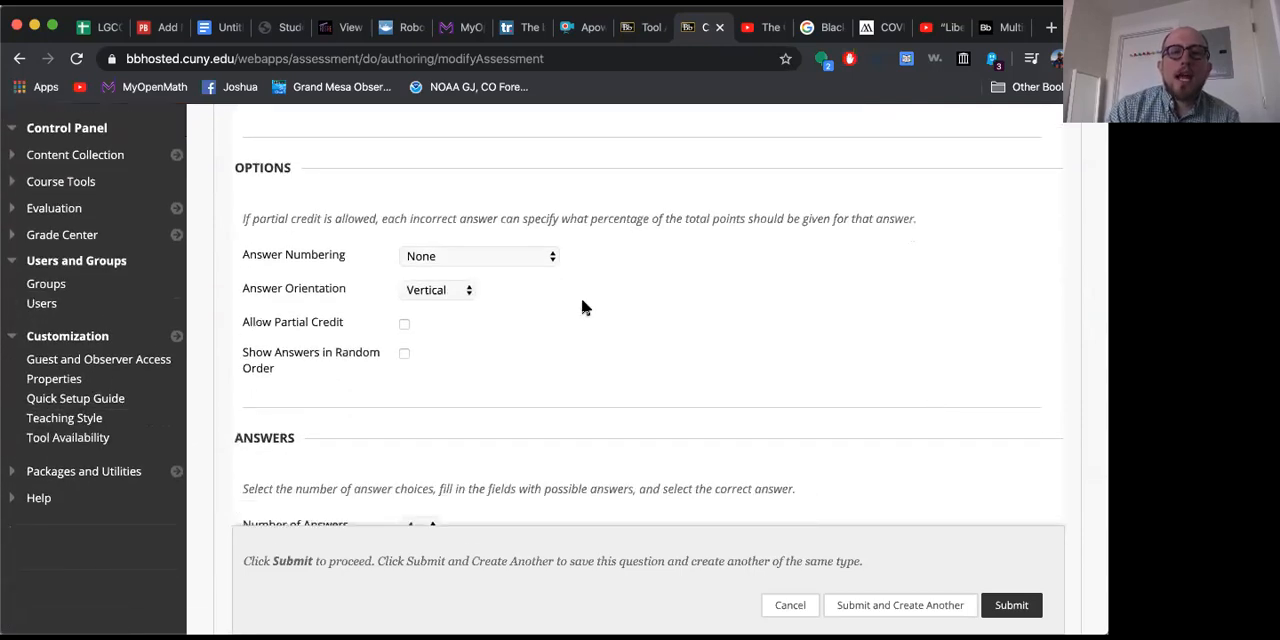
{"action": "left_click", "coordinate": [474, 257]}
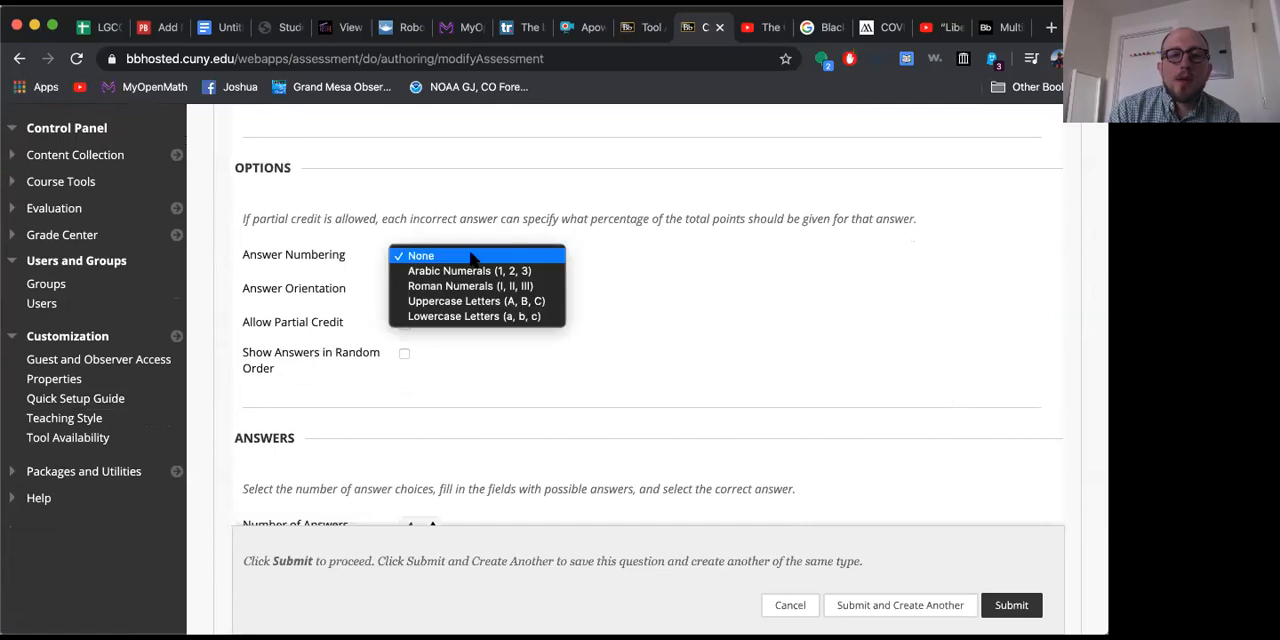
{"action": "left_click", "coordinate": [725, 286]}
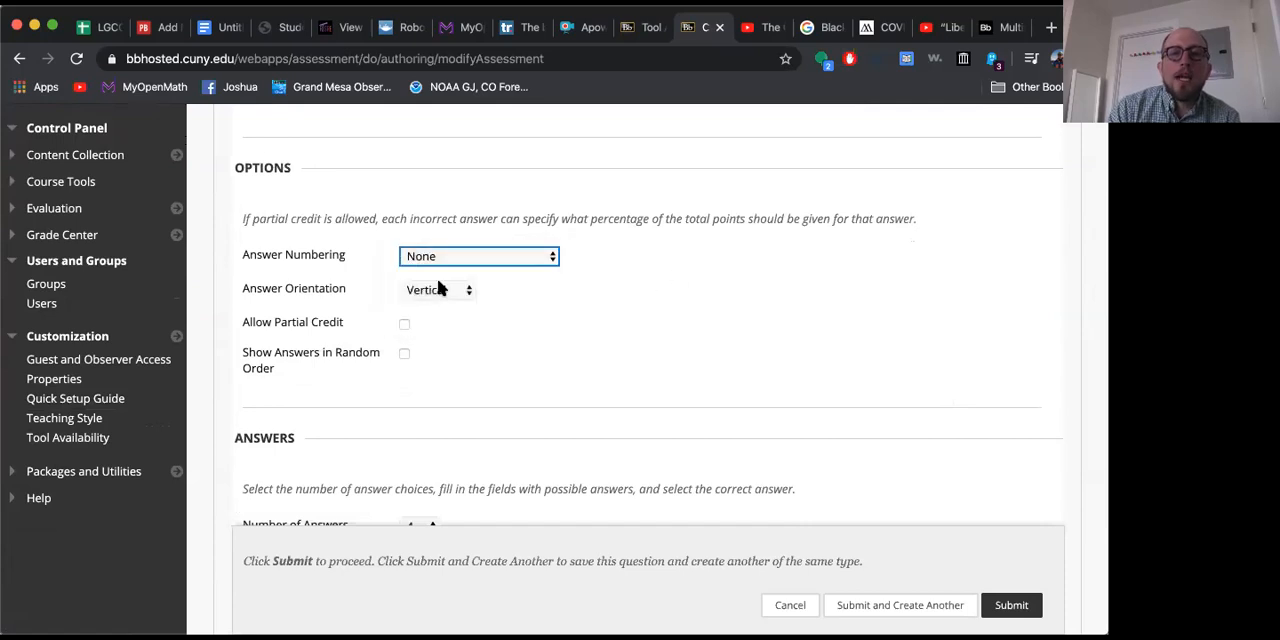
{"action": "left_click", "coordinate": [440, 289]}
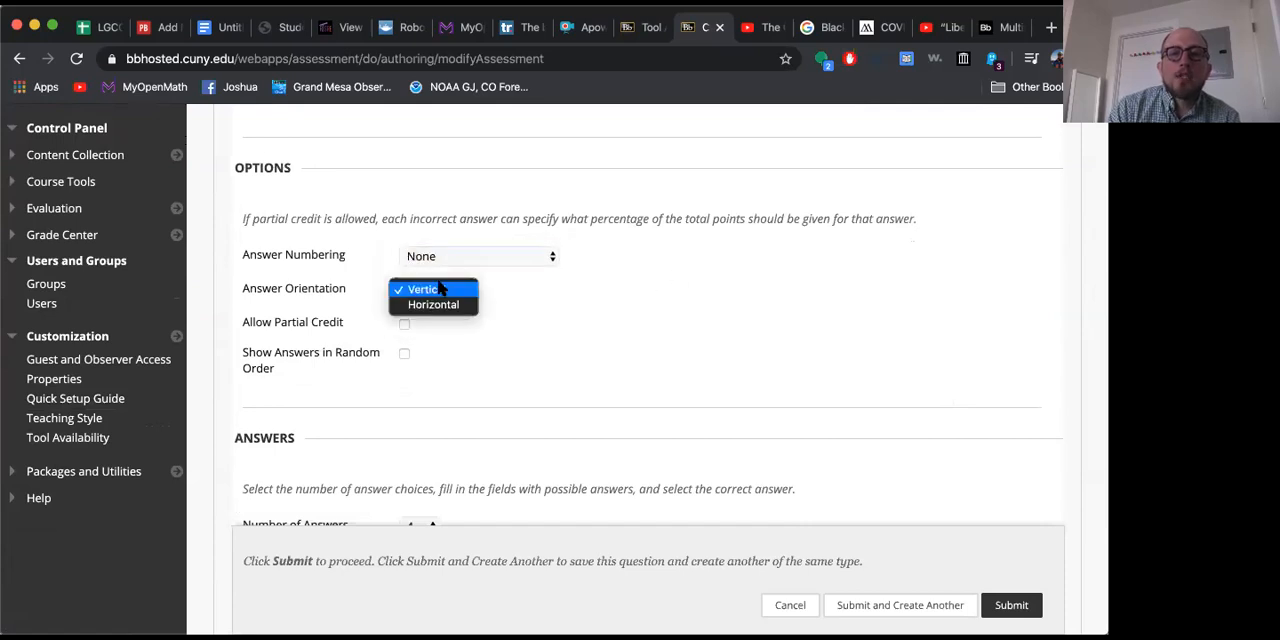
{"action": "left_click", "coordinate": [634, 323]}
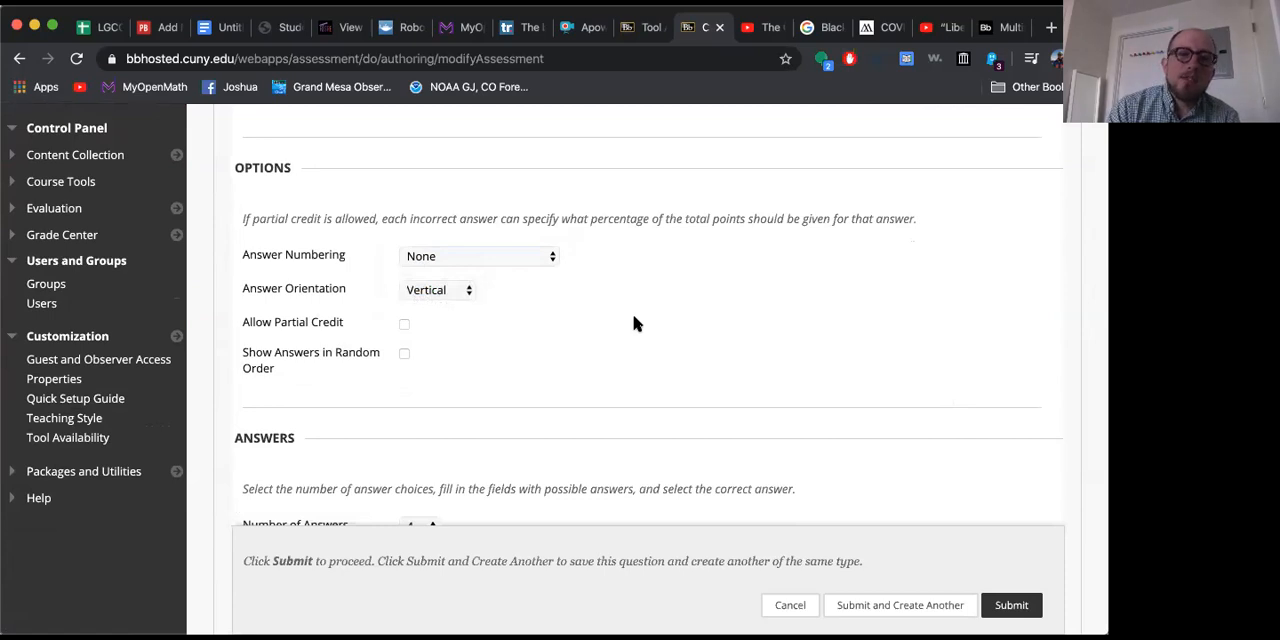
Step: Try the partial credit option and turn it back off, and set the answers to show in random order
{"action": "left_click", "coordinate": [404, 324]}
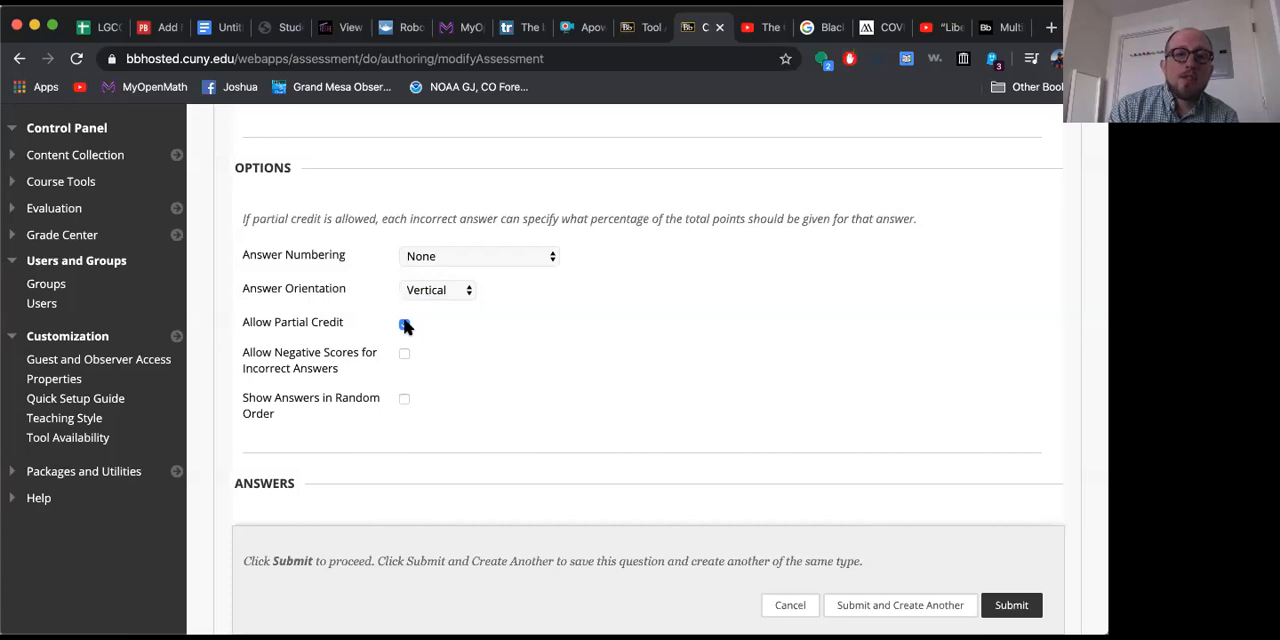
{"action": "left_click", "coordinate": [404, 324]}
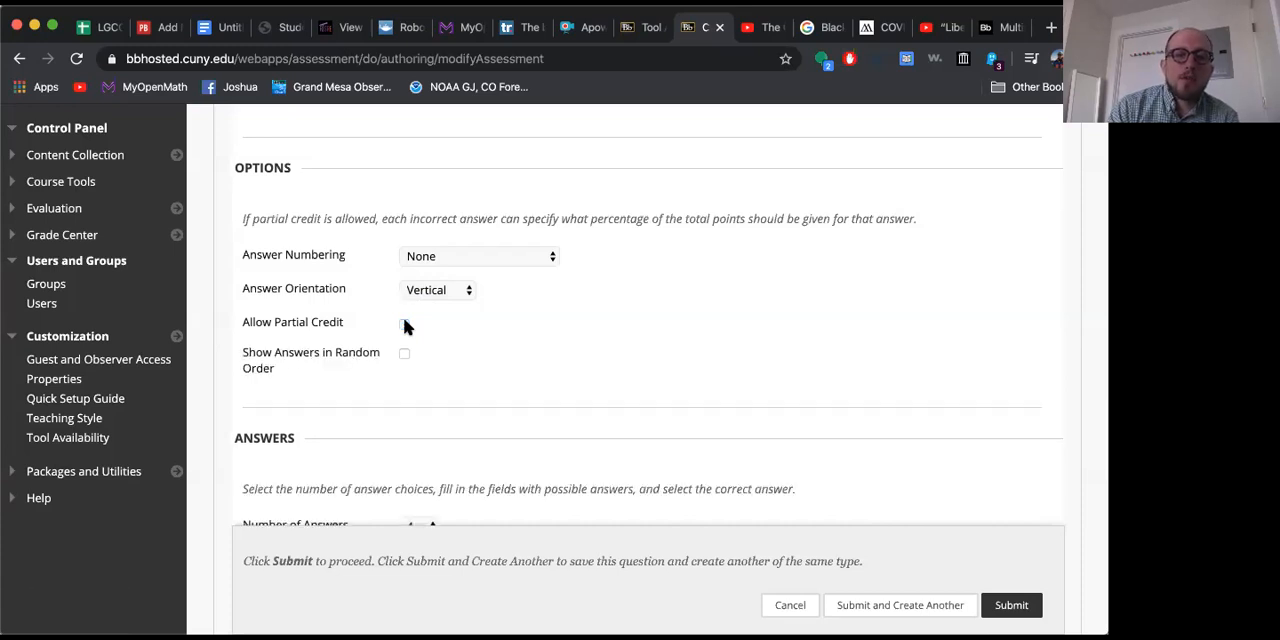
{"action": "left_click", "coordinate": [405, 354]}
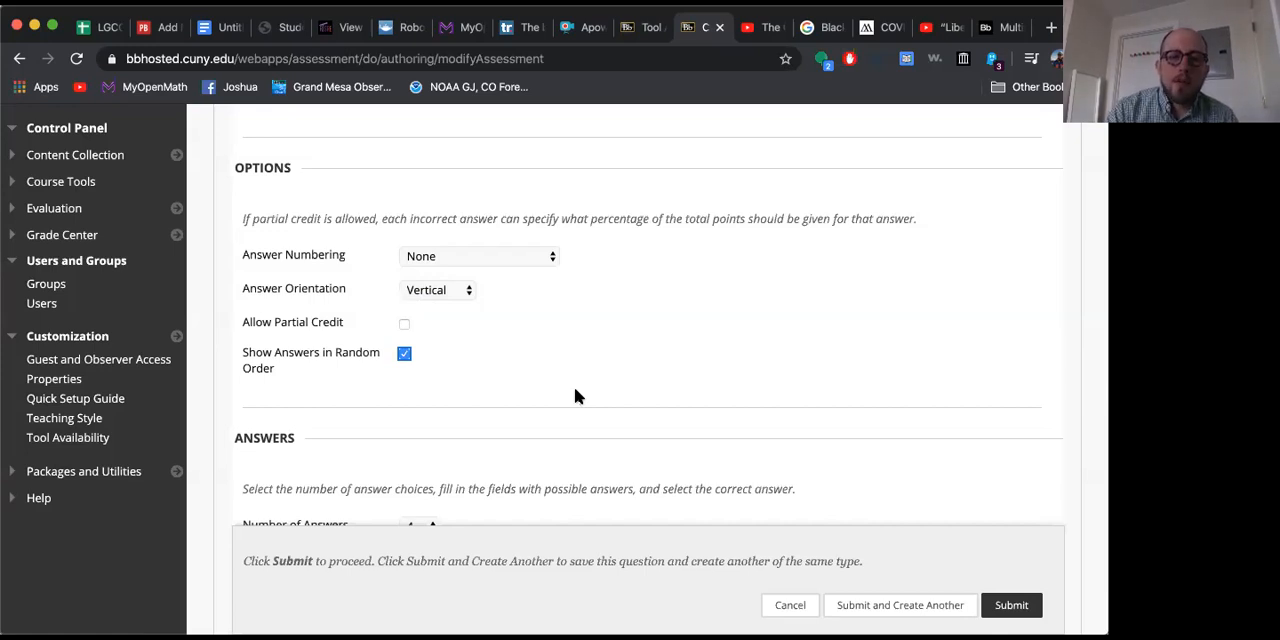
Step: Fill in "New York" as Answer 1 and "New Jersey" as Answer 2 of the question
{"action": "scroll", "coordinate": [575, 395], "scroll_direction": "down", "scroll_amount": 5}
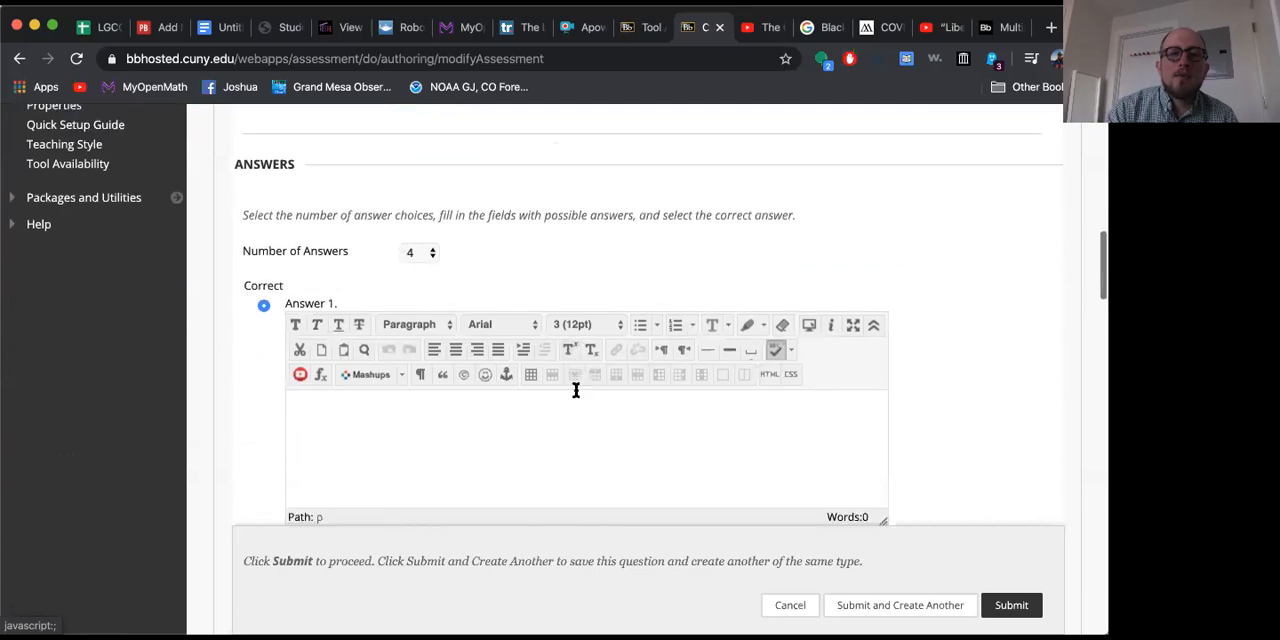
{"action": "left_click", "coordinate": [403, 420]}
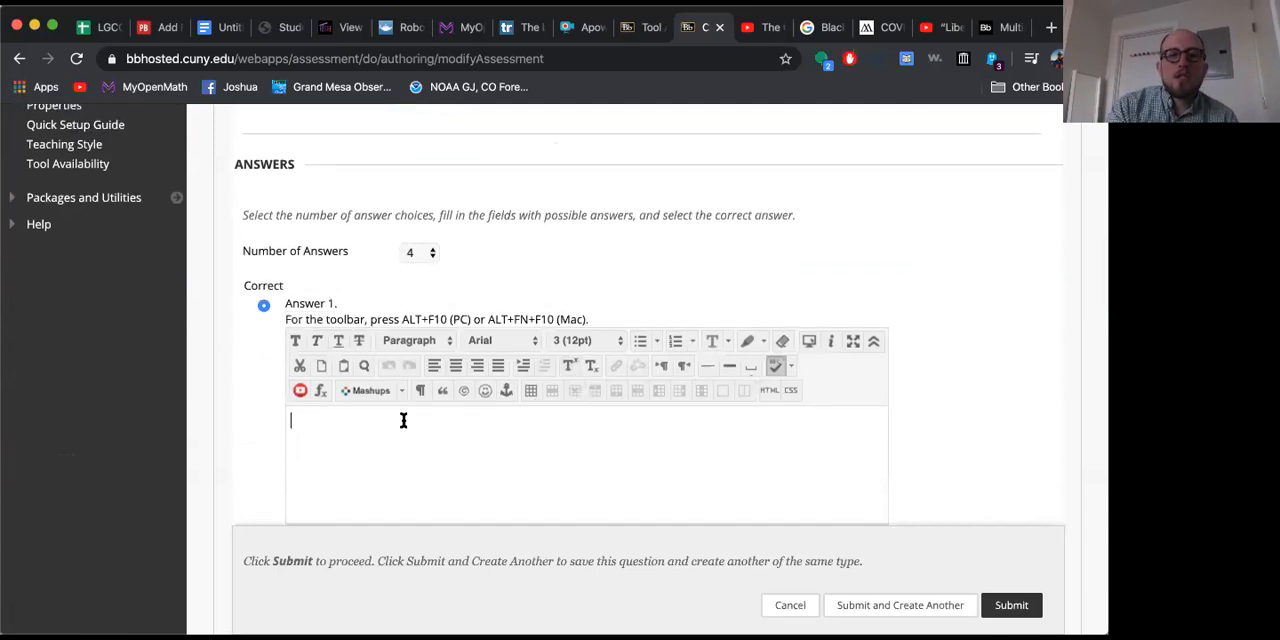
{"action": "type", "text": "New York"}
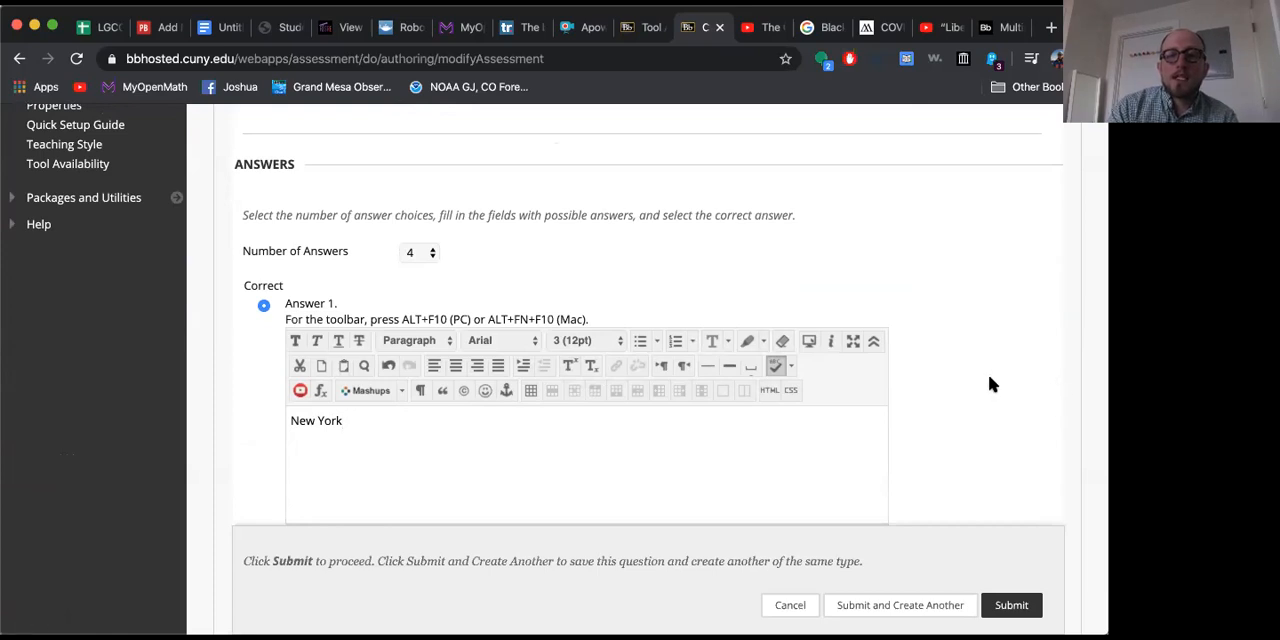
{"action": "scroll", "coordinate": [991, 380], "scroll_direction": "down", "scroll_amount": 4}
{"action": "left_click", "coordinate": [423, 434]}
{"action": "type", "text": "New Jersey"}
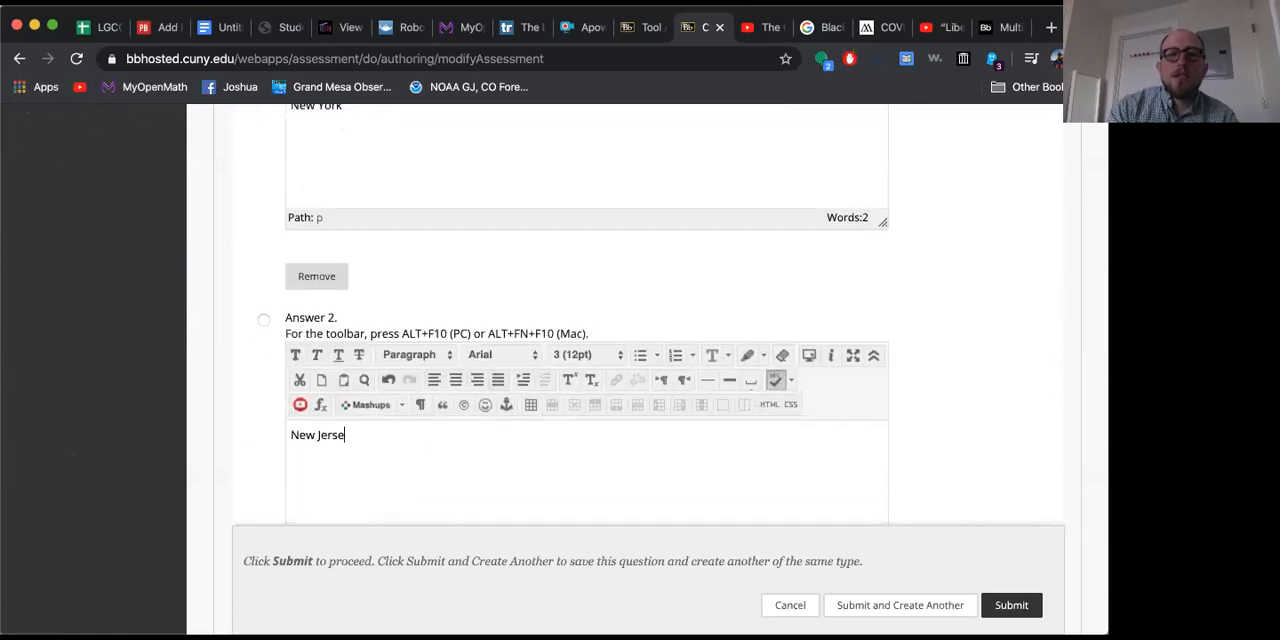
Step: Fill in "Connecticut" as Answer 3 and "Pennsylvania" as Answer 4 of the question
{"action": "scroll", "coordinate": [944, 367], "scroll_direction": "down", "scroll_amount": 4}
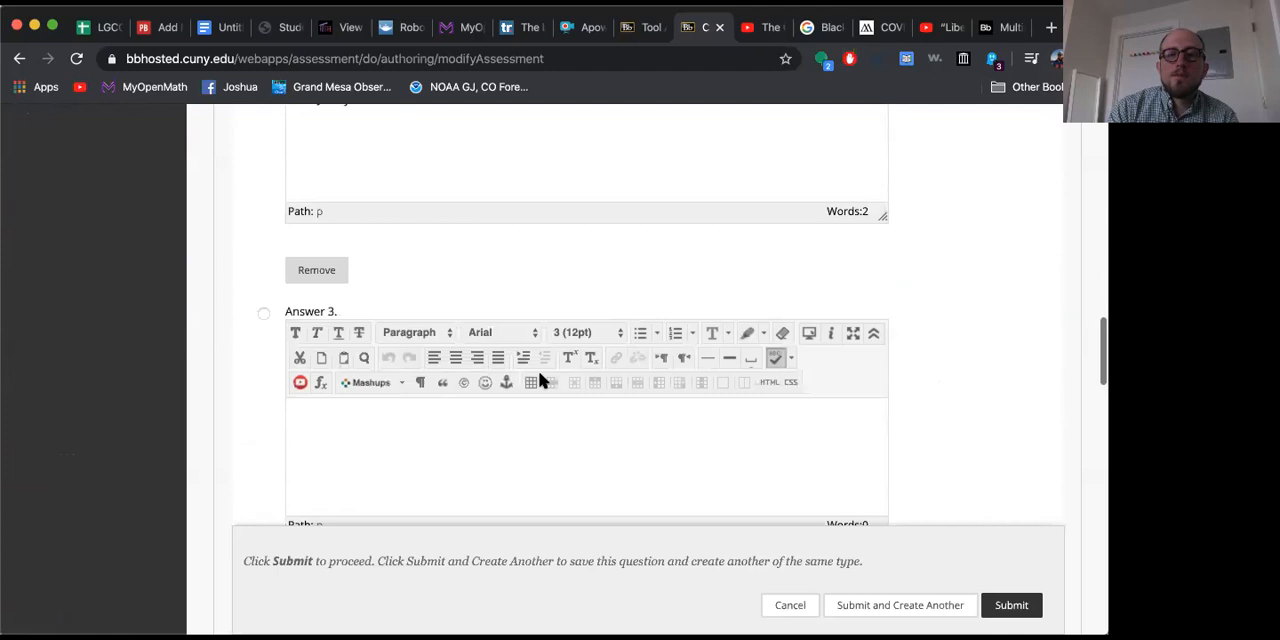
{"action": "left_click", "coordinate": [360, 460]}
{"action": "type", "text": "Connecticut"}
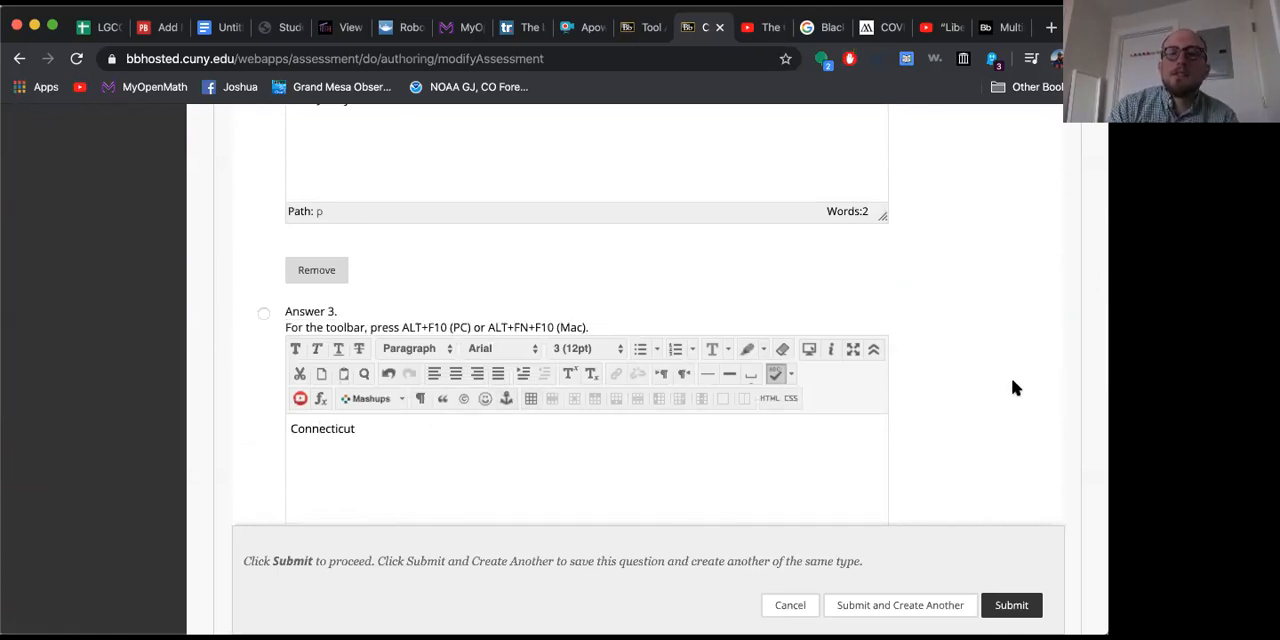
{"action": "scroll", "coordinate": [1011, 386], "scroll_direction": "down", "scroll_amount": 5}
{"action": "left_click", "coordinate": [503, 441]}
{"action": "type", "text": "P"}
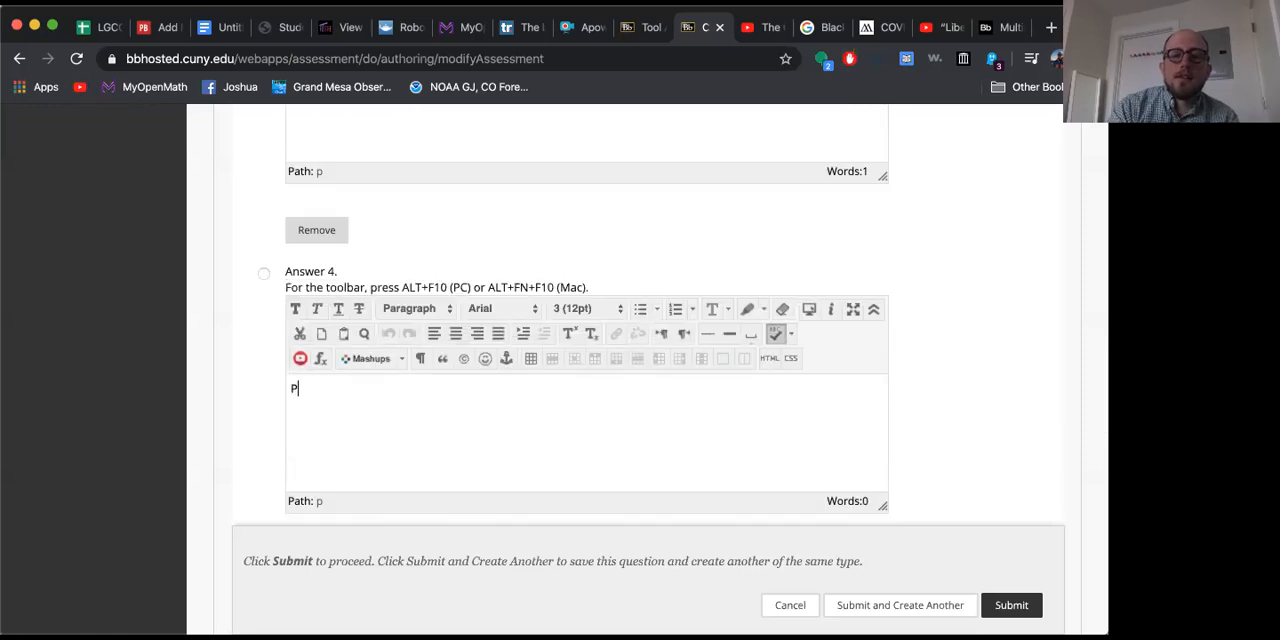
{"action": "type", "text": "ennsylvania"}
Step: Review the filled-in answers and enter "You got it!" as the correct response feedback
{"action": "scroll", "coordinate": [1015, 410], "scroll_direction": "down", "scroll_amount": 5}
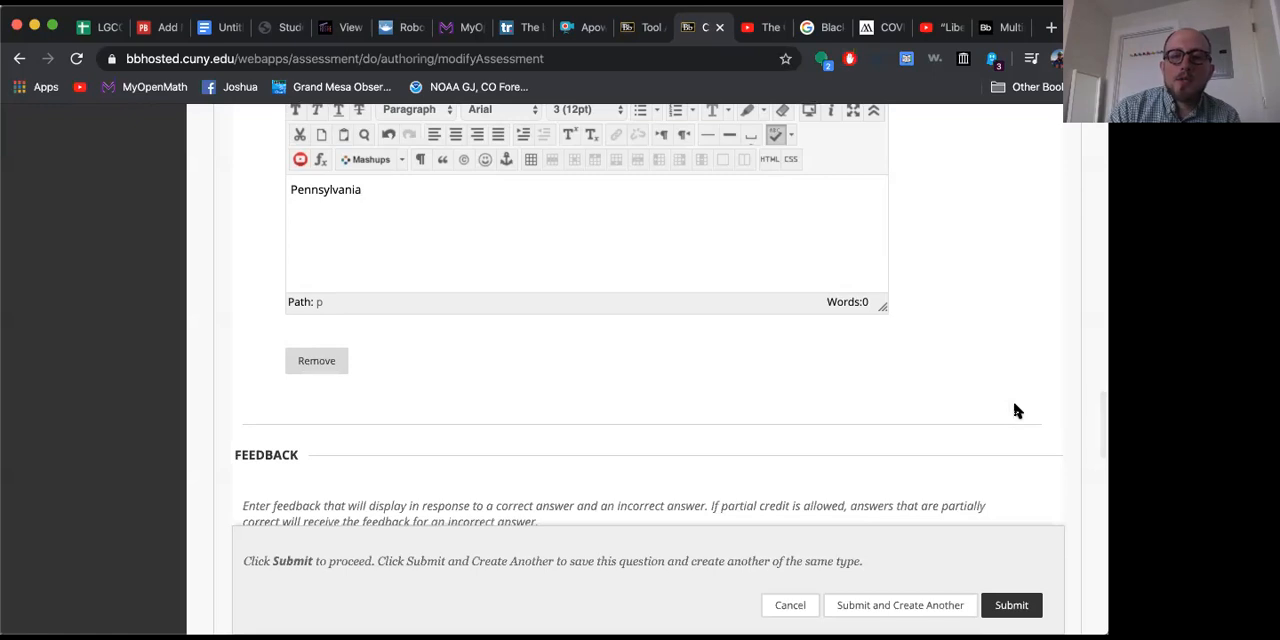
{"action": "scroll", "coordinate": [1015, 410], "scroll_direction": "up", "scroll_amount": 12}
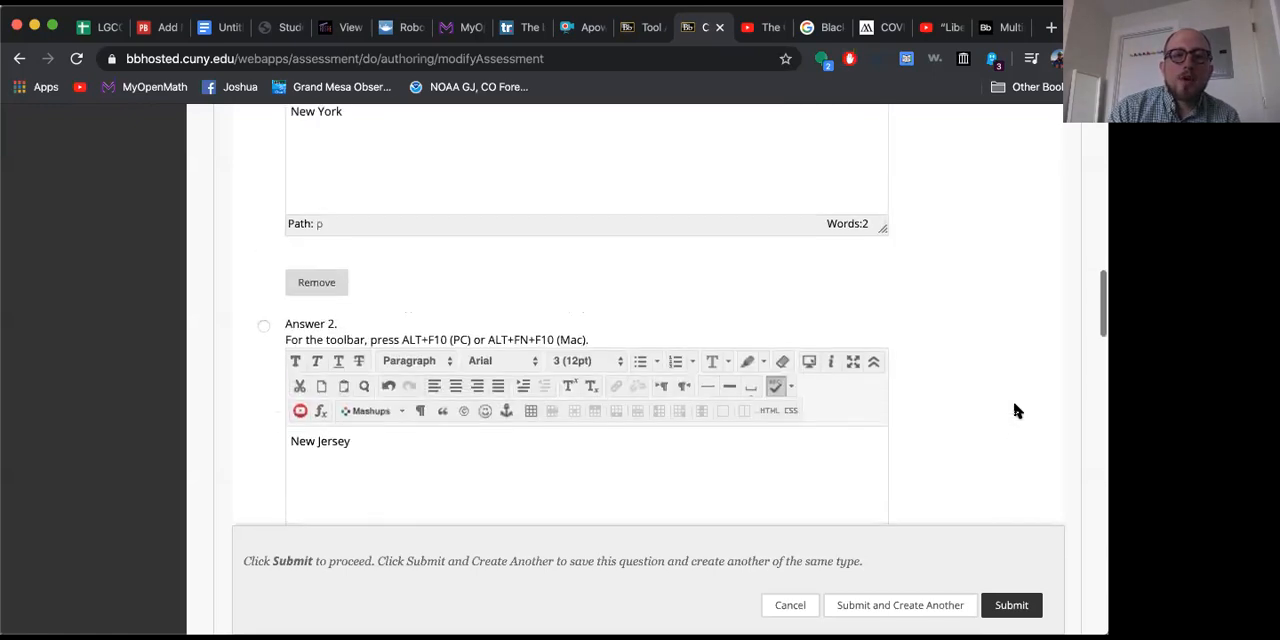
{"action": "scroll", "coordinate": [1015, 410], "scroll_direction": "down", "scroll_amount": 5}
{"action": "scroll", "coordinate": [1015, 410], "scroll_direction": "down", "scroll_amount": 10}
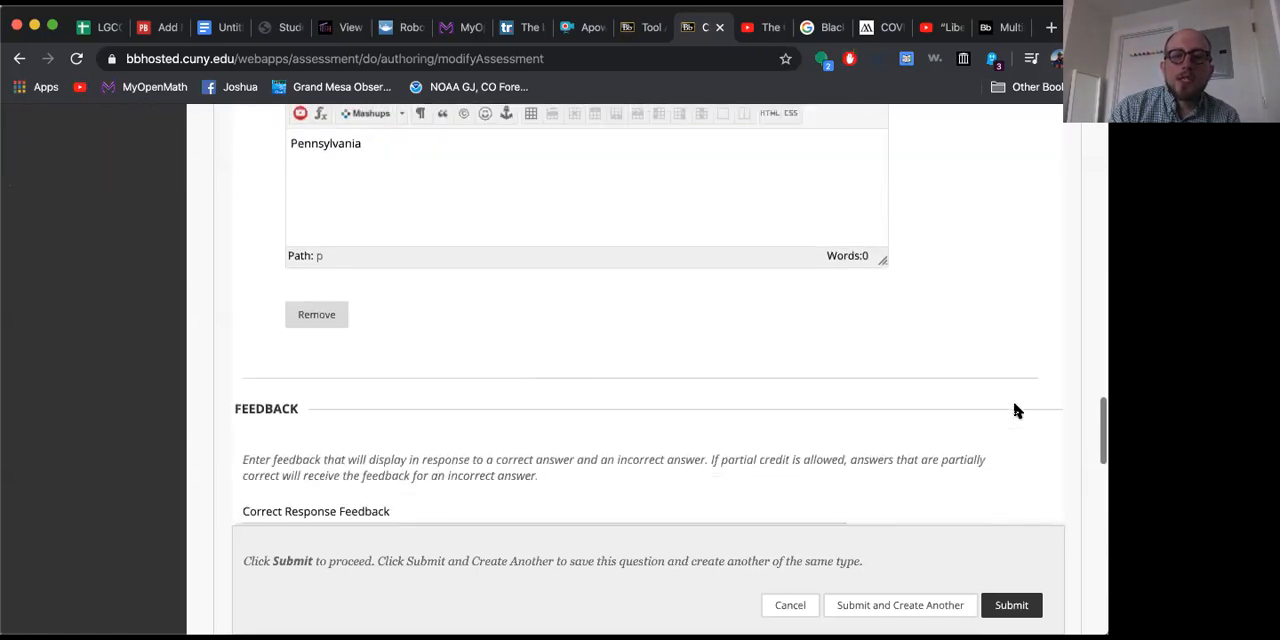
{"action": "scroll", "coordinate": [1015, 410], "scroll_direction": "up", "scroll_amount": 1}
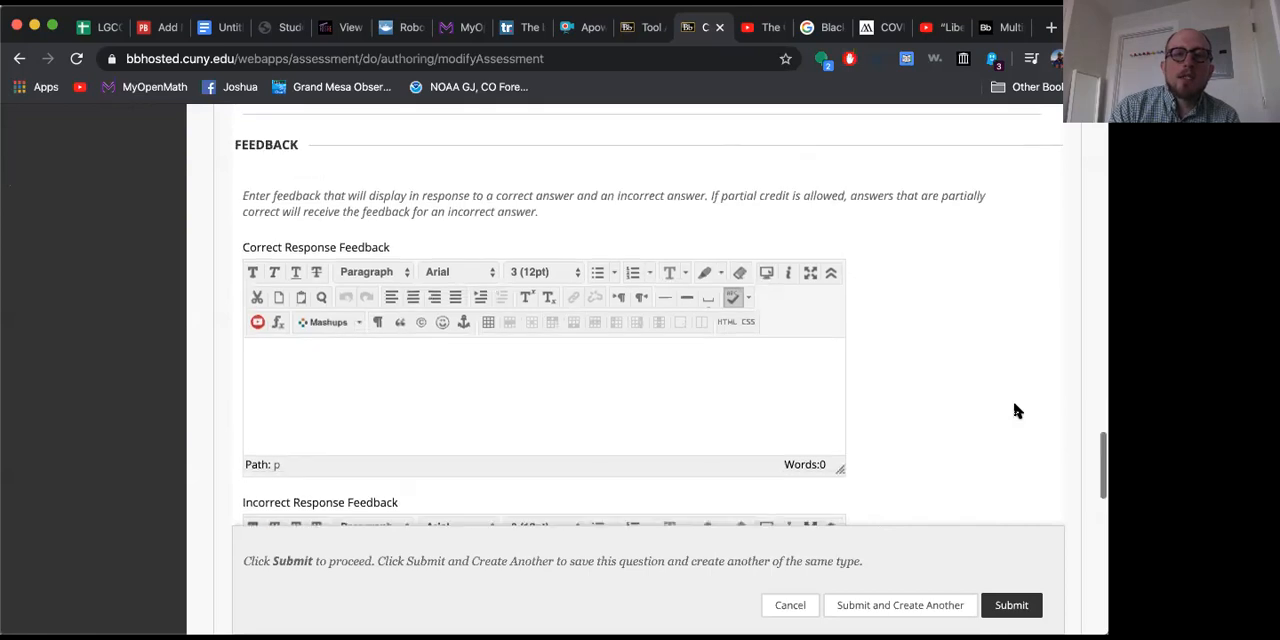
{"action": "left_click", "coordinate": [578, 388]}
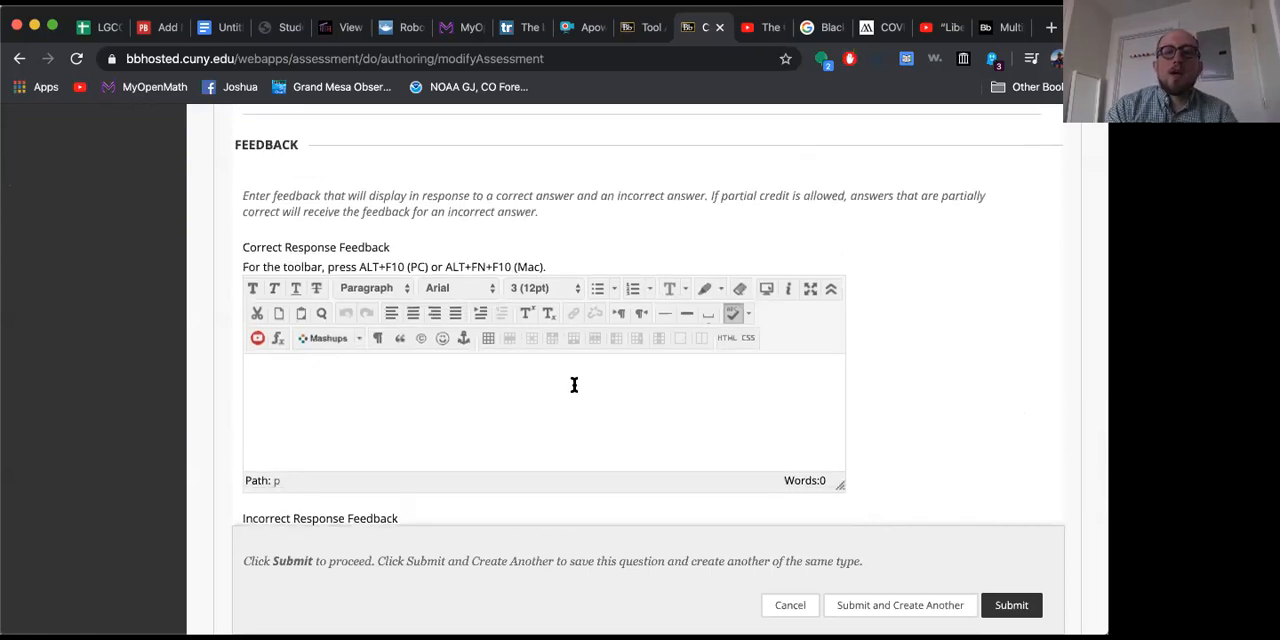
{"action": "type", "text": "You got i"}
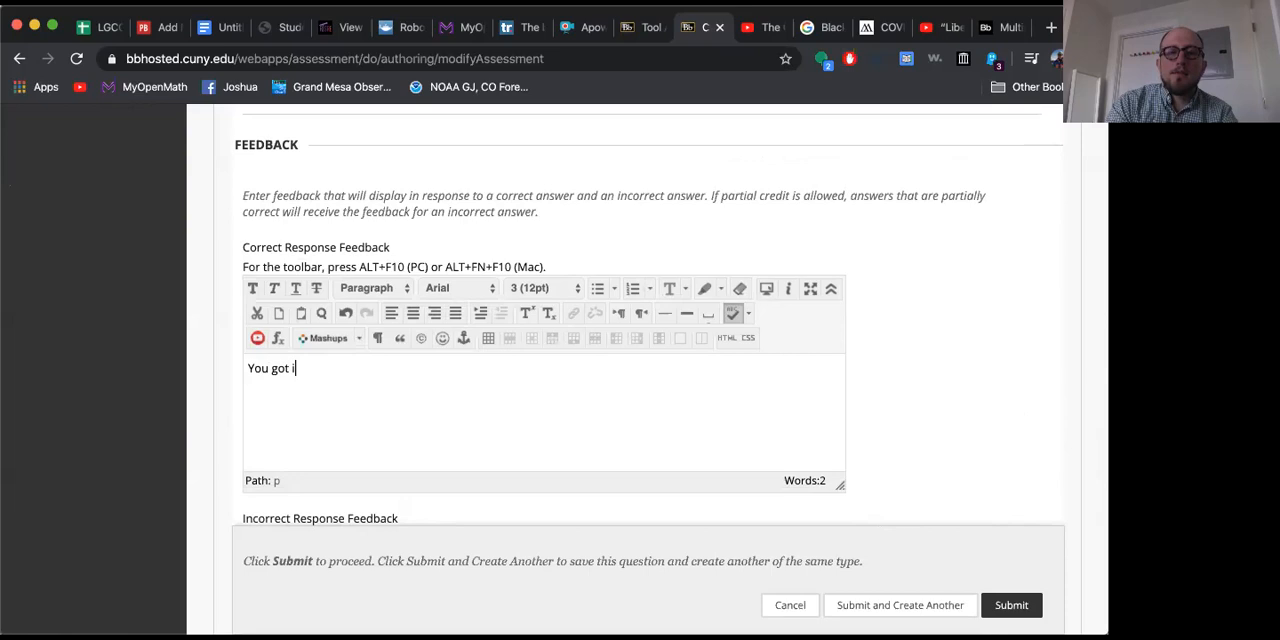
{"action": "type", "text": "t!"}
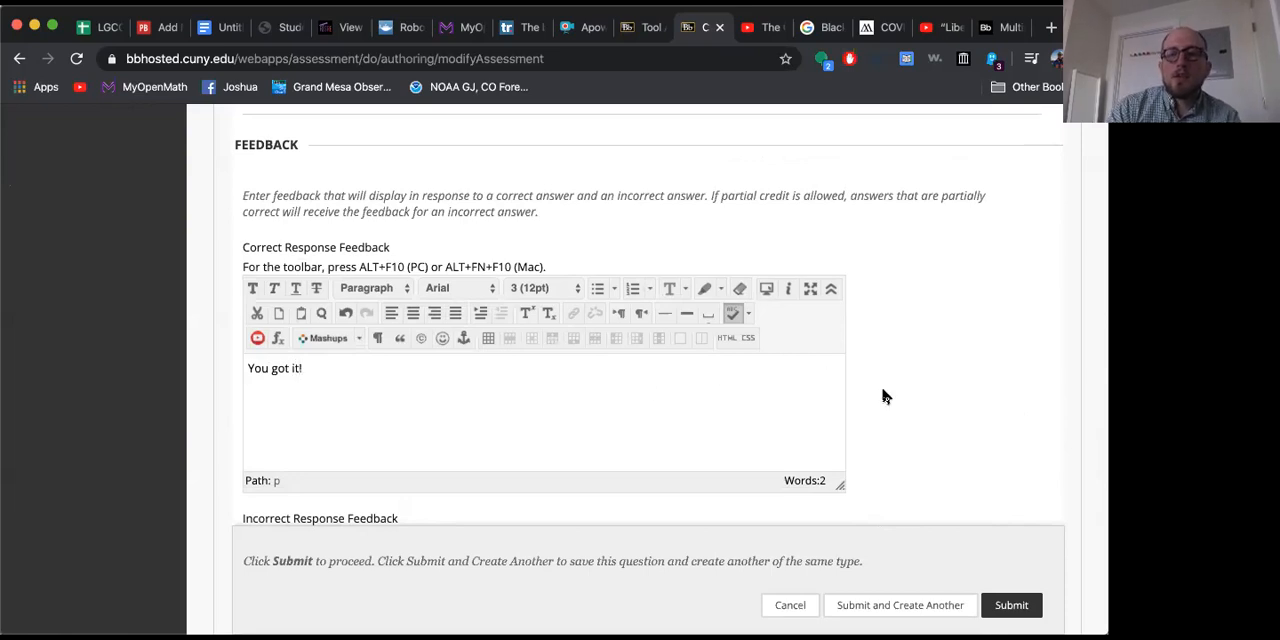
Step: Enter "Oops! The correct answer was New York." as the incorrect response feedback of the multiple choice question
{"action": "scroll", "coordinate": [883, 395], "scroll_direction": "down", "scroll_amount": 2}
{"action": "scroll", "coordinate": [883, 395], "scroll_direction": "down", "scroll_amount": 3}
{"action": "left_click", "coordinate": [474, 446]}
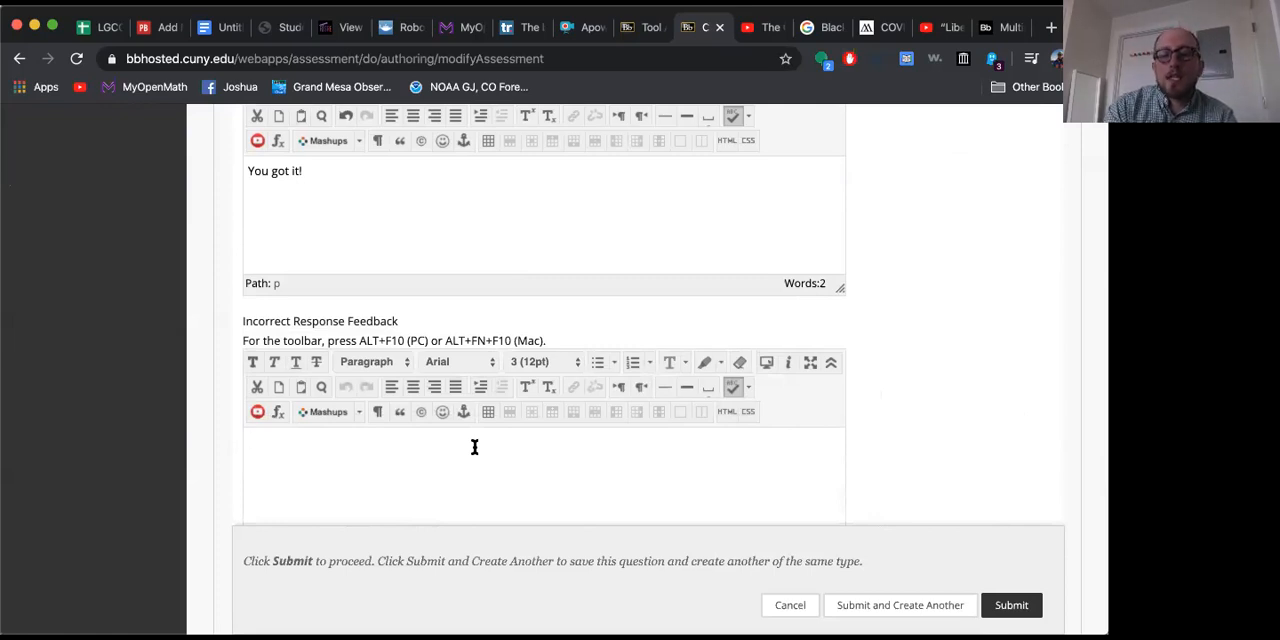
{"action": "type", "text": "T"}
{"action": "key", "text": "BackSpace"}
{"action": "type", "text": "Oop"}
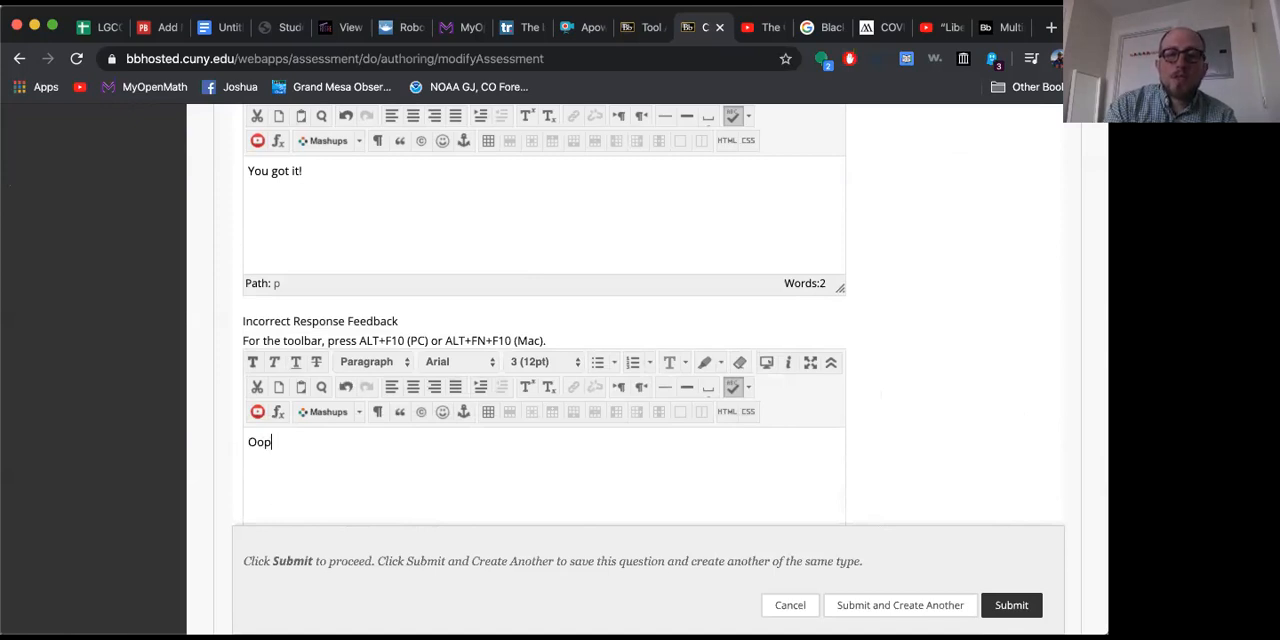
{"action": "type", "text": "s! The correct a"}
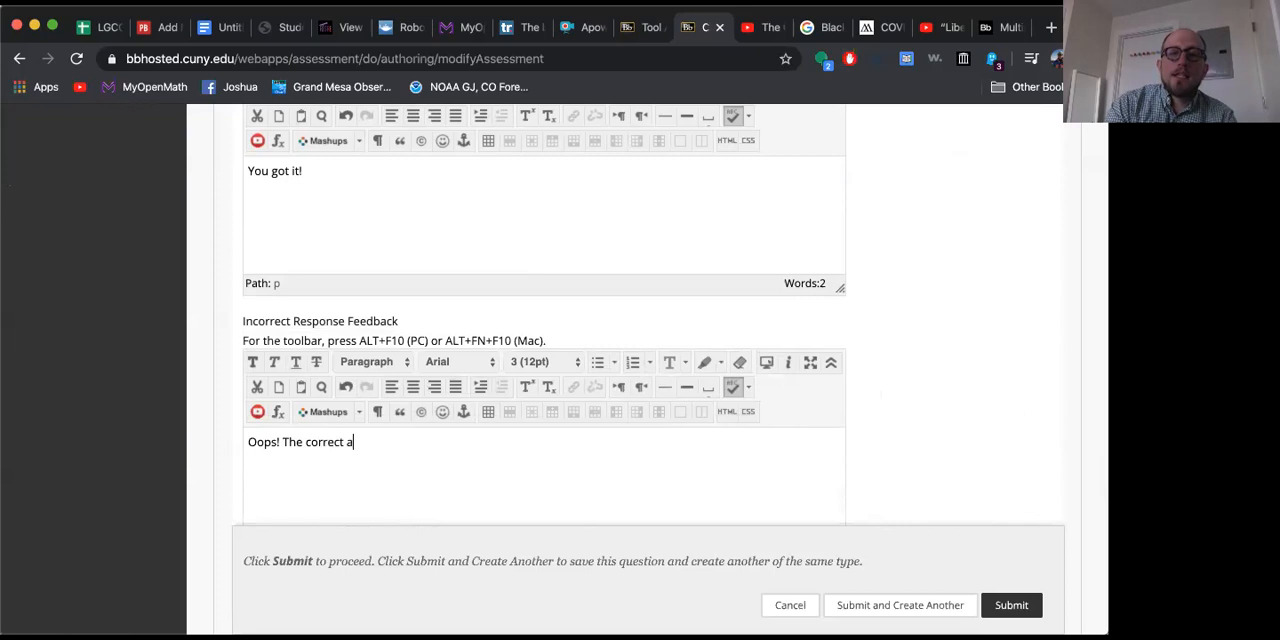
{"action": "type", "text": "nswer was New York."}
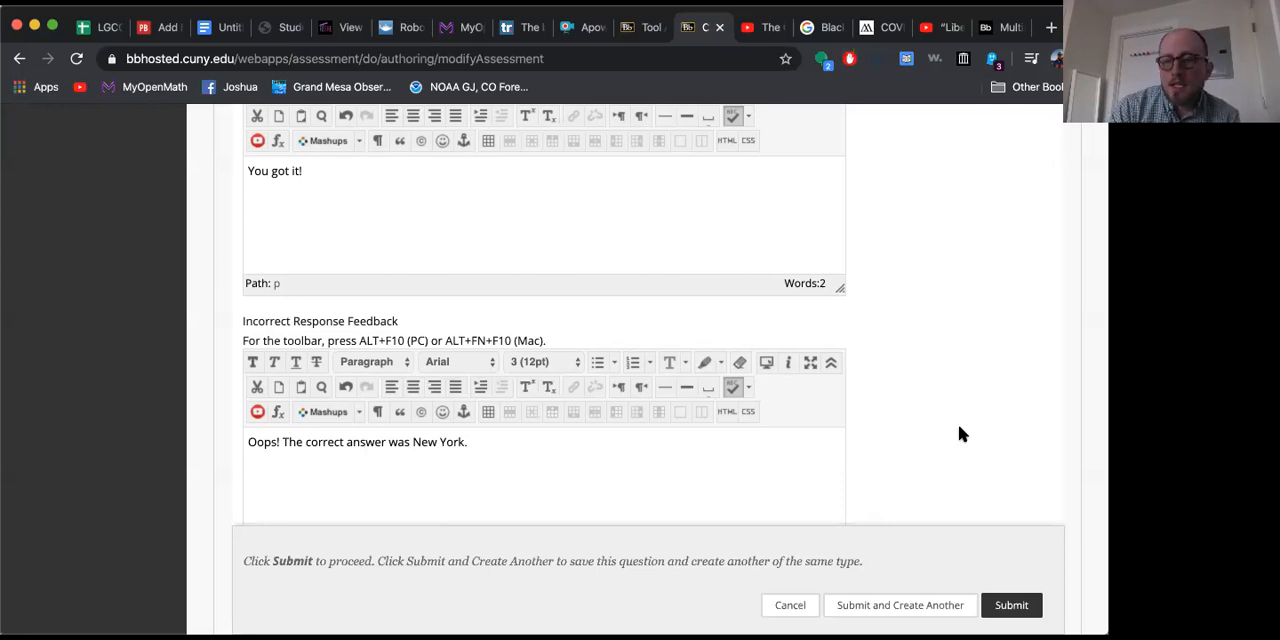
Step: Look over the feedback, categories and keywords, and instructor notes sections, and submit the multiple choice question
{"action": "scroll", "coordinate": [960, 434], "scroll_direction": "up", "scroll_amount": 3}
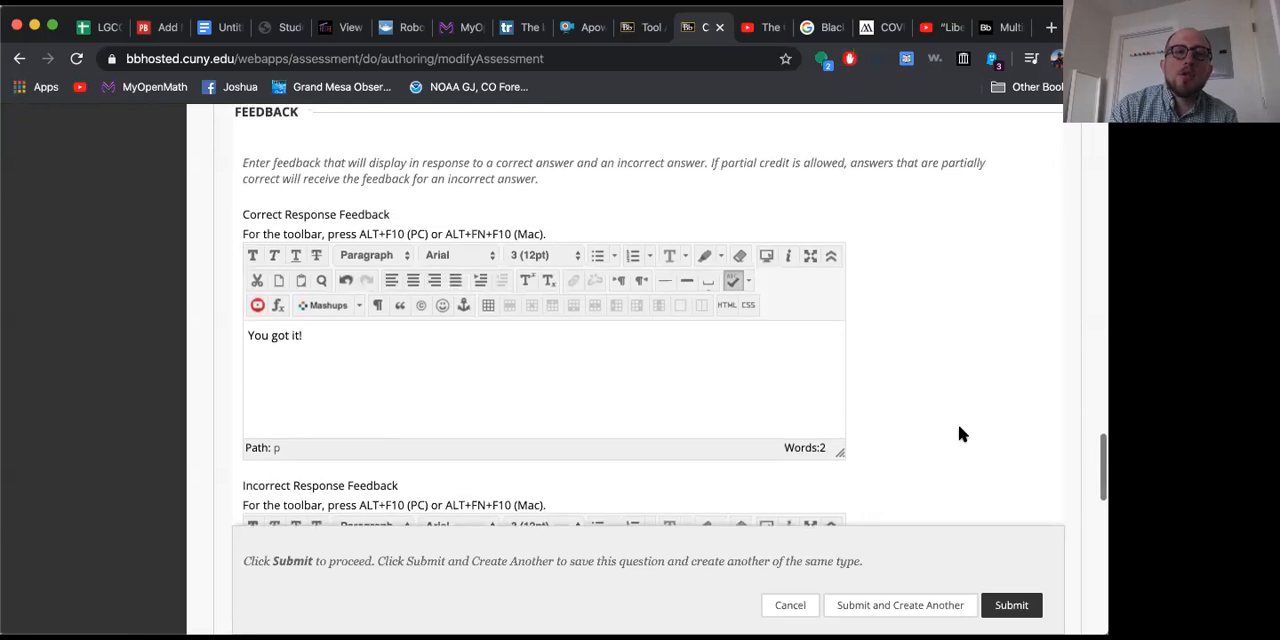
{"action": "scroll", "coordinate": [960, 434], "scroll_direction": "down", "scroll_amount": 3}
{"action": "scroll", "coordinate": [960, 434], "scroll_direction": "down", "scroll_amount": 2}
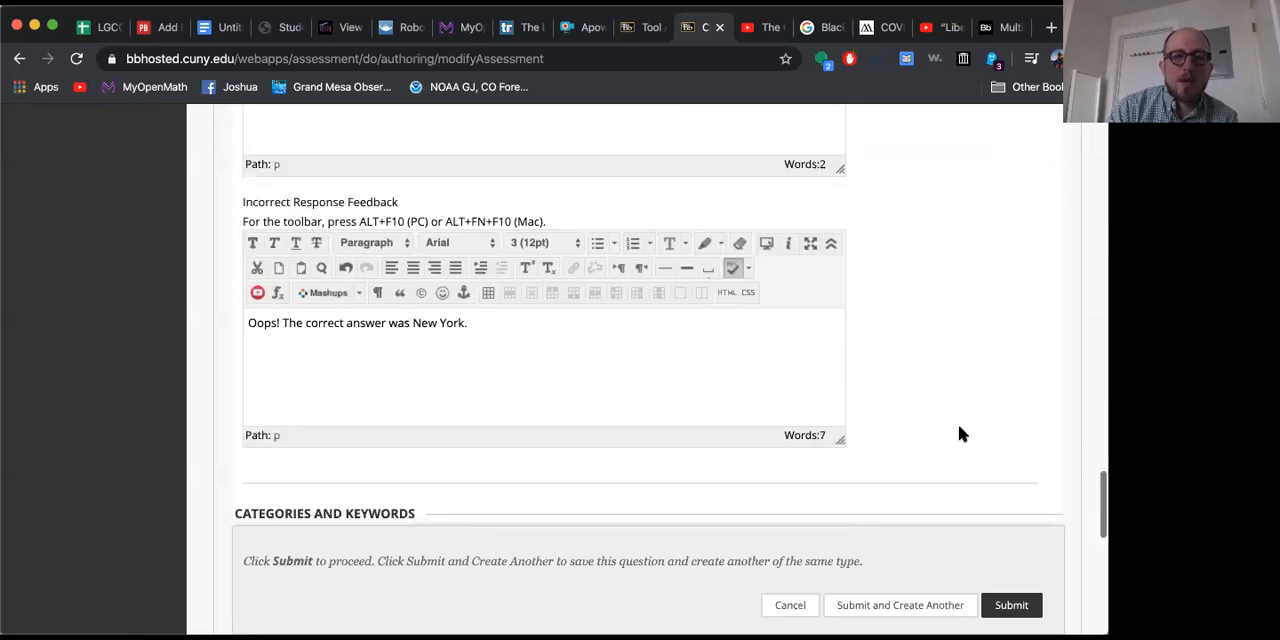
{"action": "scroll", "coordinate": [960, 434], "scroll_direction": "down", "scroll_amount": 2}
{"action": "scroll", "coordinate": [960, 434], "scroll_direction": "down", "scroll_amount": 2}
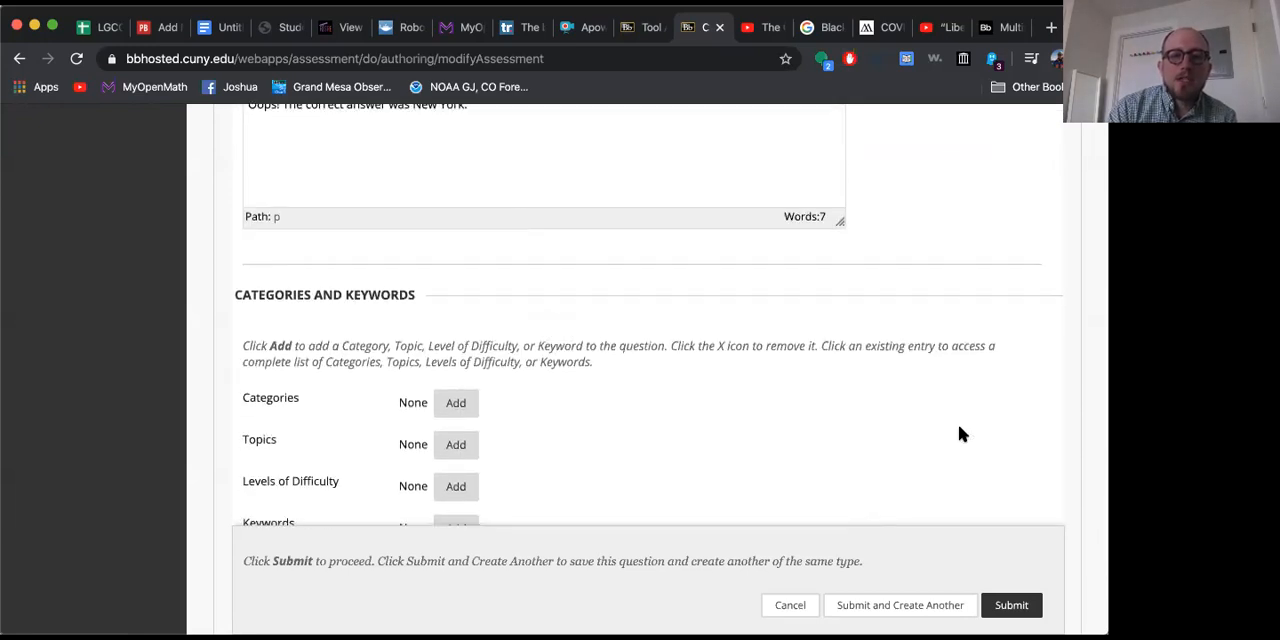
{"action": "scroll", "coordinate": [958, 434], "scroll_direction": "down", "scroll_amount": 3}
{"action": "scroll", "coordinate": [958, 434], "scroll_direction": "up", "scroll_amount": 1}
{"action": "scroll", "coordinate": [960, 434], "scroll_direction": "down", "scroll_amount": 1}
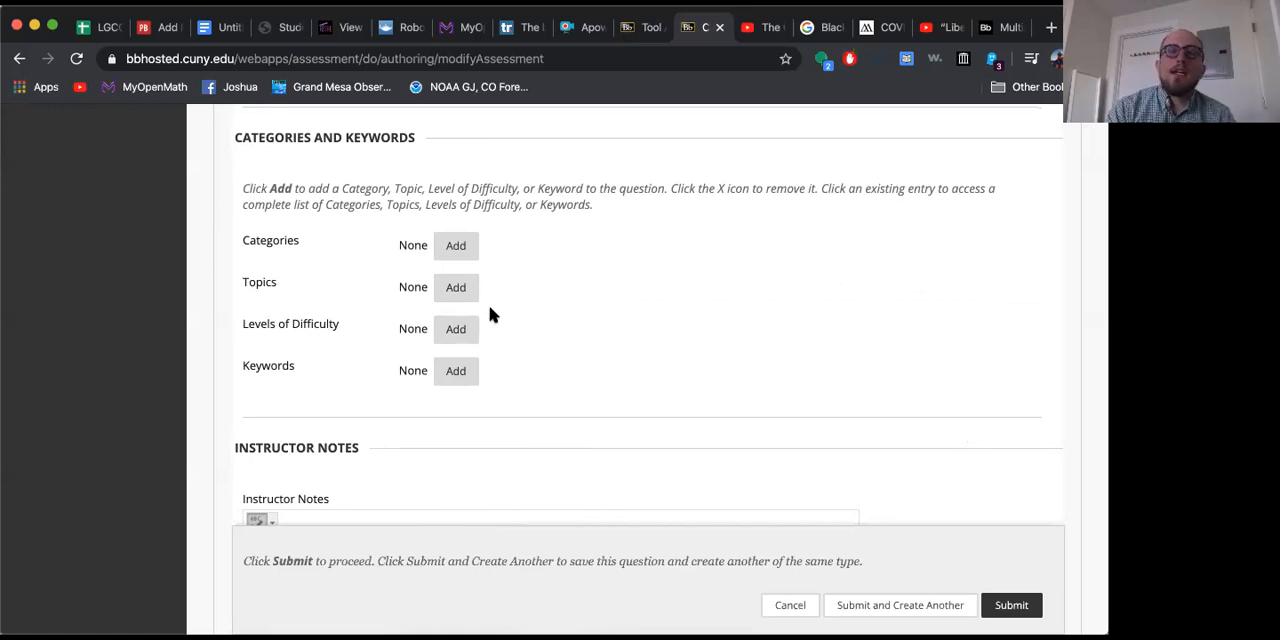
{"action": "scroll", "coordinate": [599, 305], "scroll_direction": "down", "scroll_amount": 3}
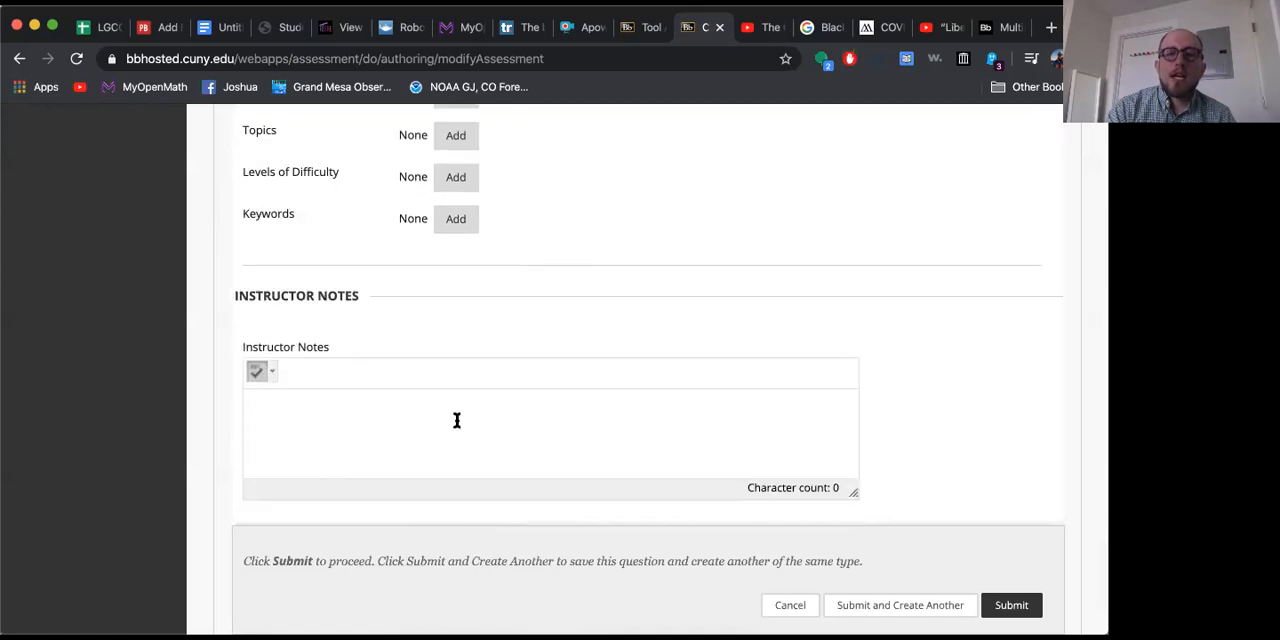
{"action": "scroll", "coordinate": [694, 271], "scroll_direction": "down", "scroll_amount": 2}
{"action": "left_click", "coordinate": [1008, 559]}
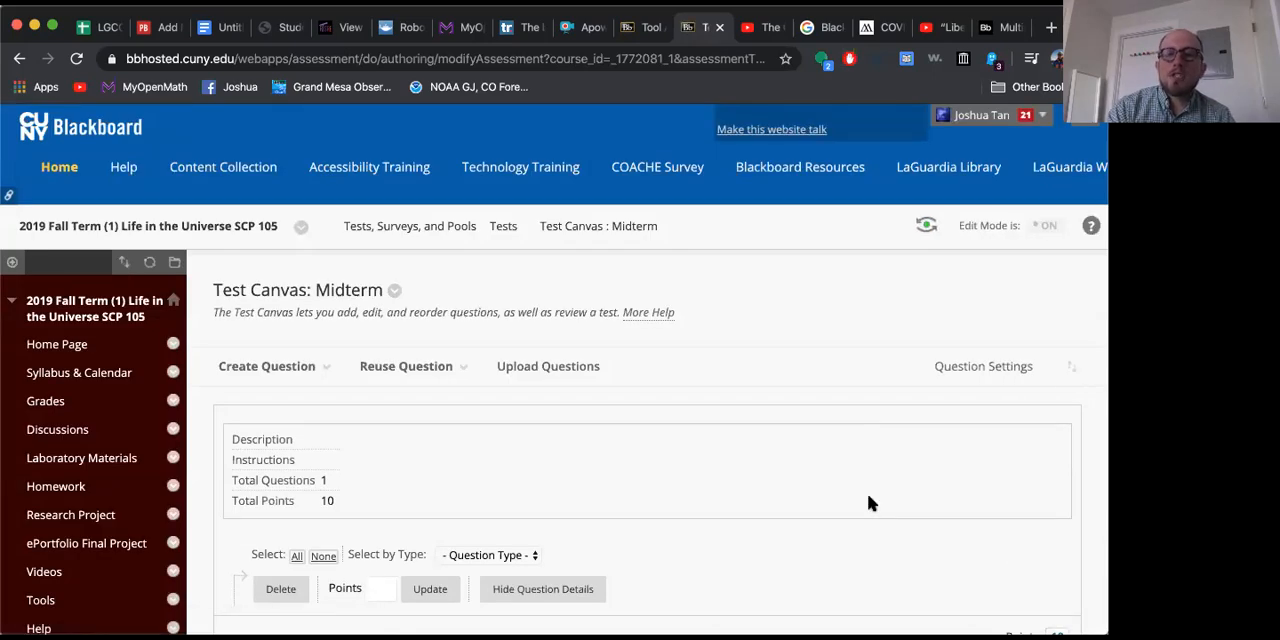
Step: Review the saved question on the Midterm test canvas and create a Calculated Numeric question titled "Addition"
{"action": "scroll", "coordinate": [868, 503], "scroll_direction": "down", "scroll_amount": 5}
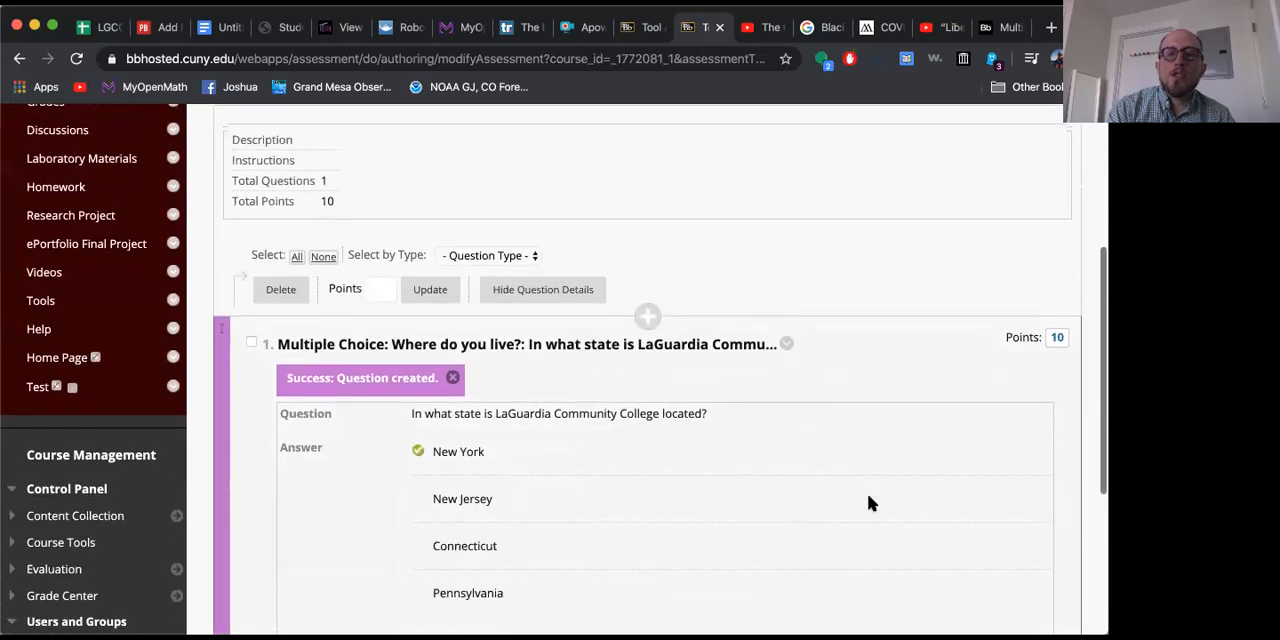
{"action": "scroll", "coordinate": [868, 503], "scroll_direction": "down", "scroll_amount": 1}
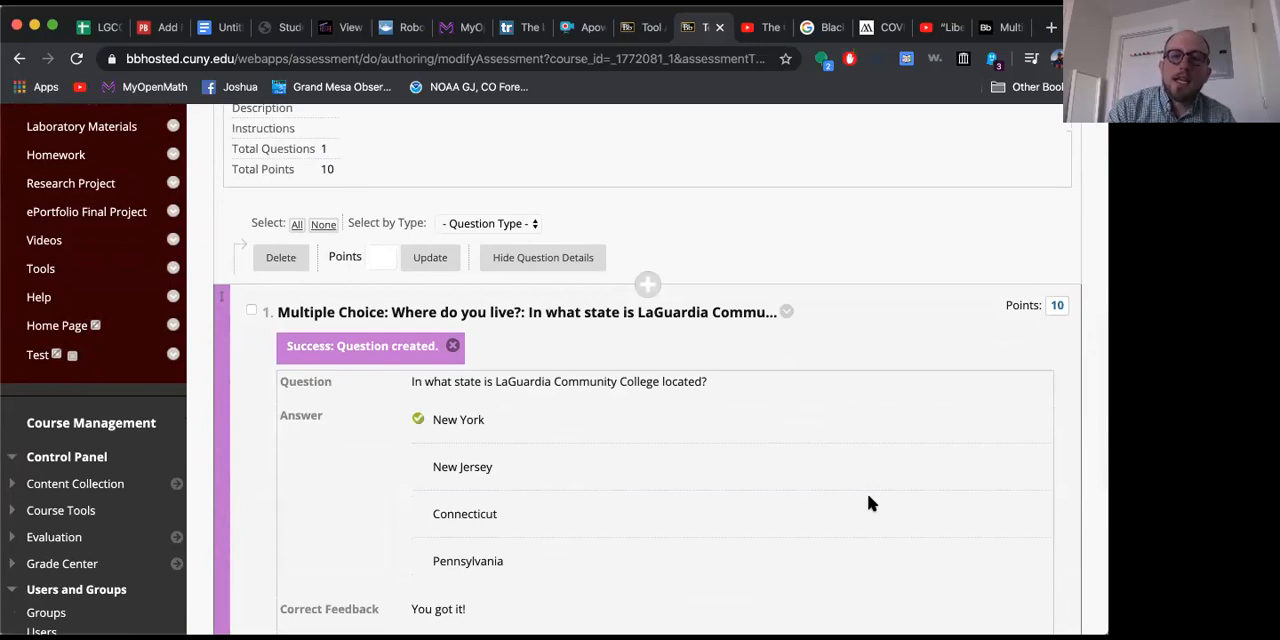
{"action": "scroll", "coordinate": [868, 503], "scroll_direction": "down", "scroll_amount": 3}
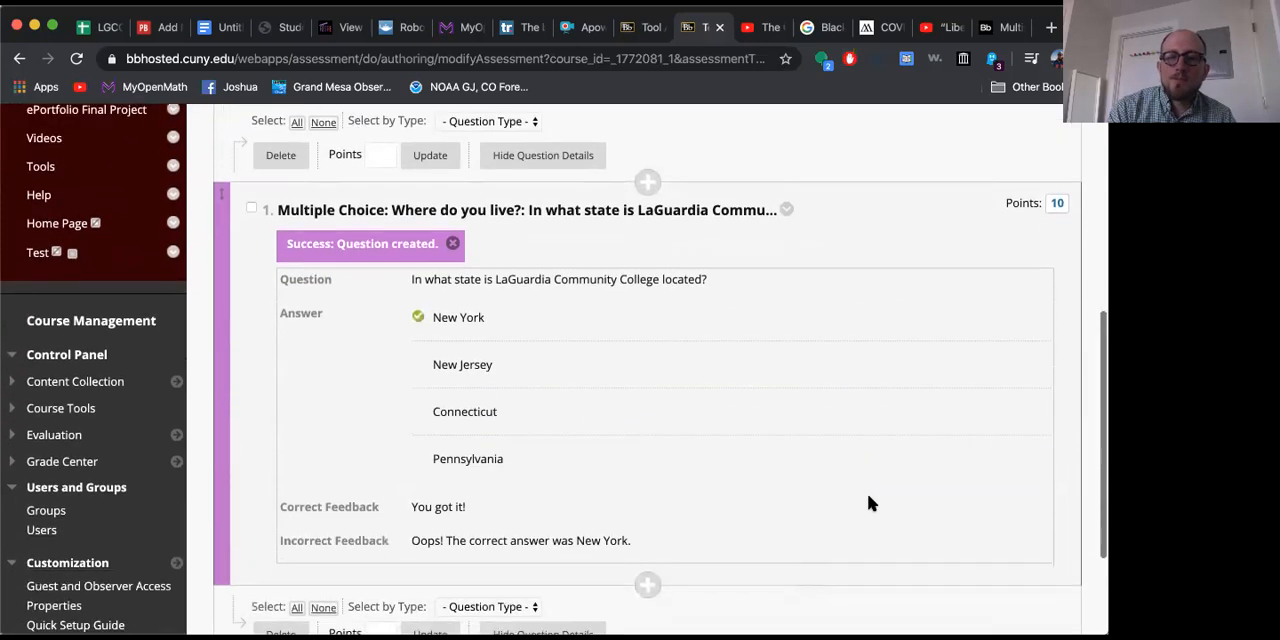
{"action": "scroll", "coordinate": [868, 503], "scroll_direction": "up", "scroll_amount": 2}
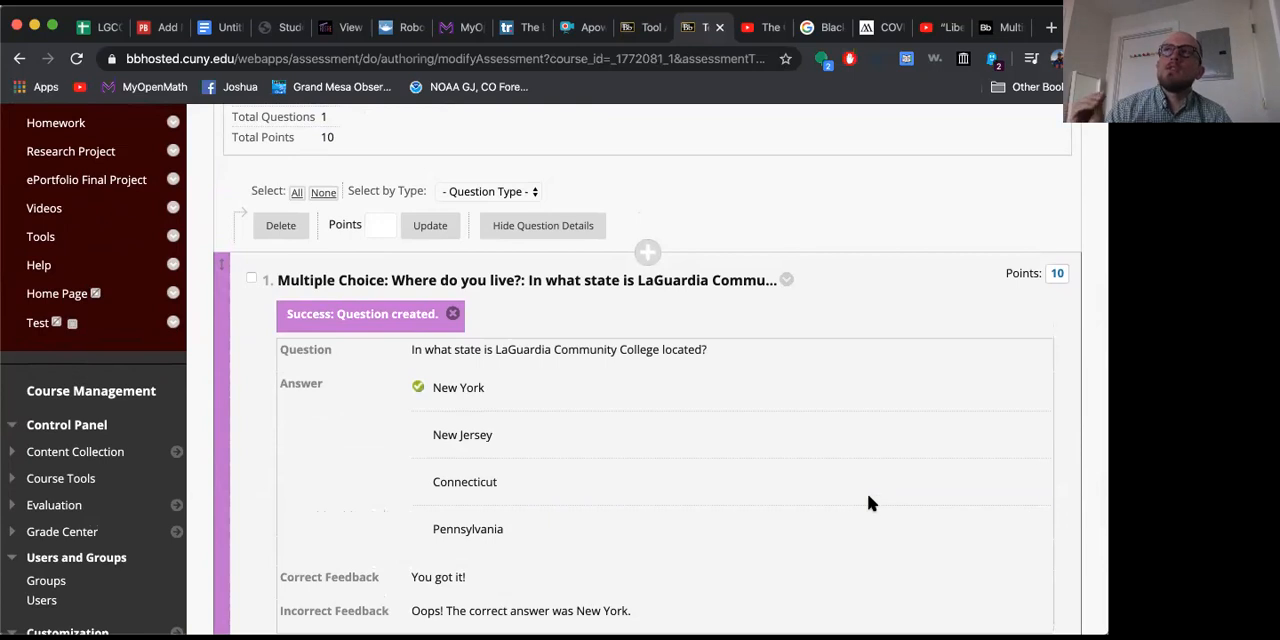
{"action": "scroll", "coordinate": [340, 477], "scroll_direction": "up", "scroll_amount": 3}
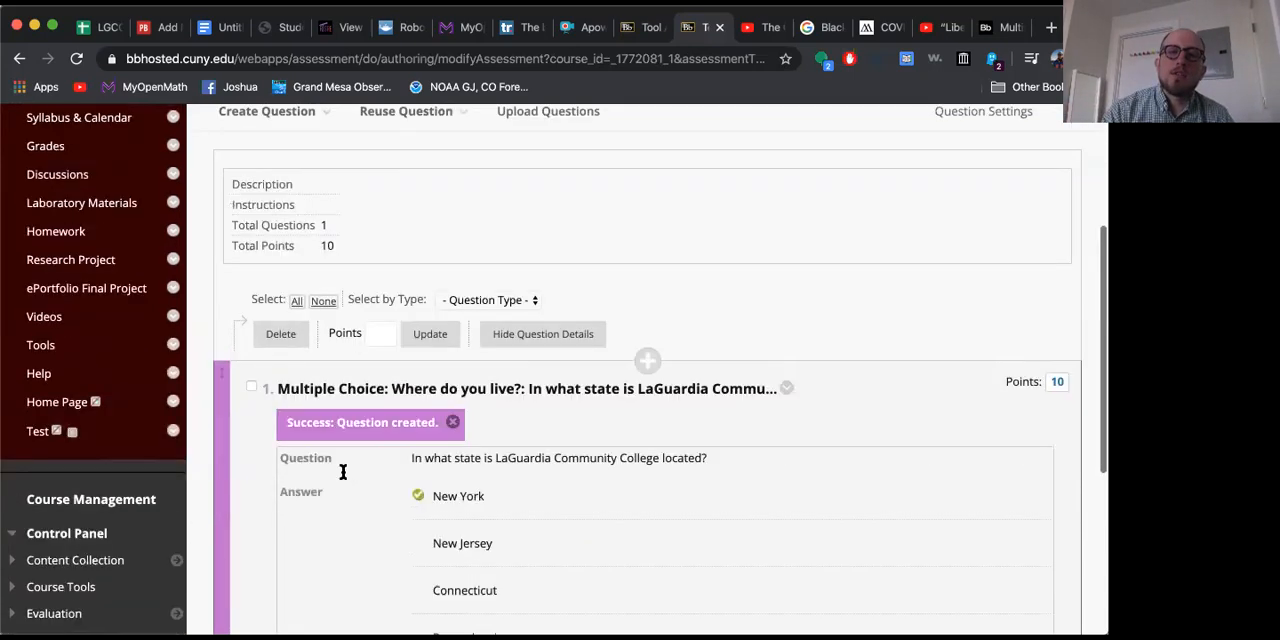
{"action": "left_click", "coordinate": [266, 160]}
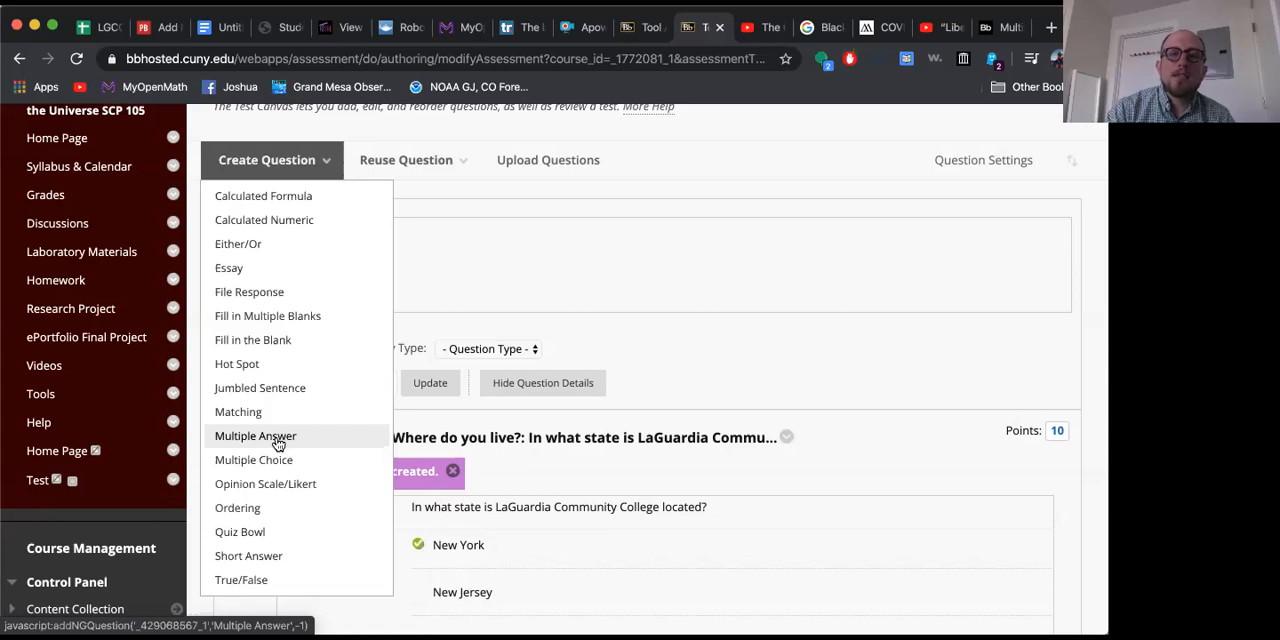
{"action": "left_click", "coordinate": [296, 222]}
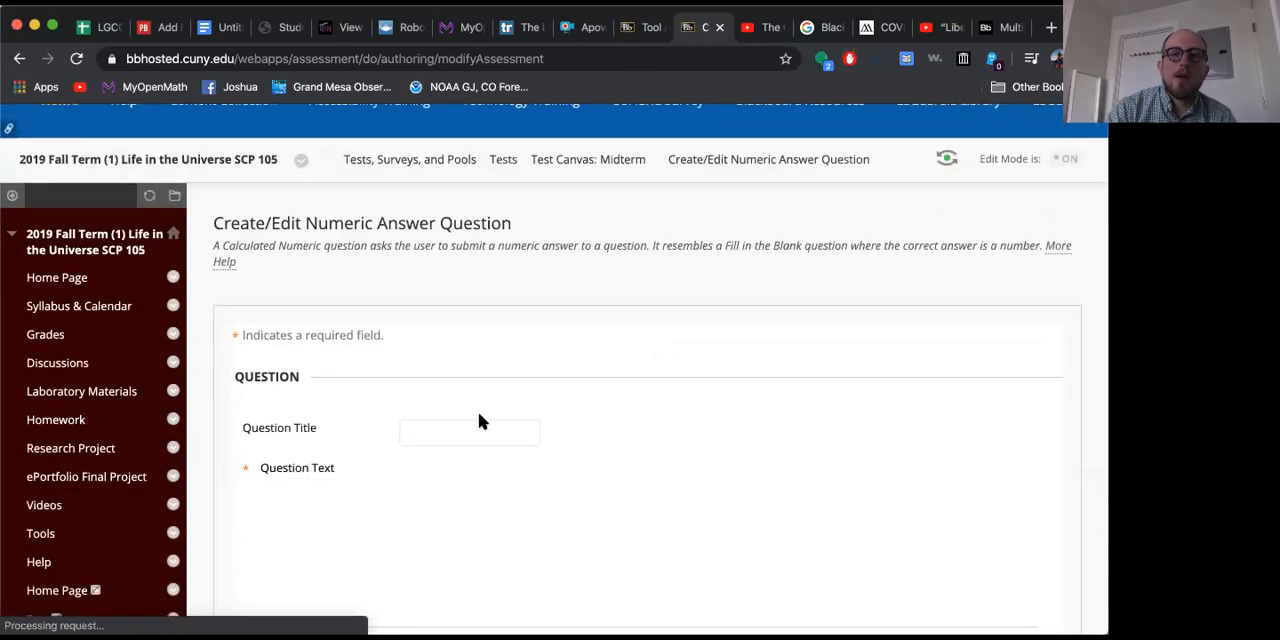
{"action": "left_click", "coordinate": [458, 431]}
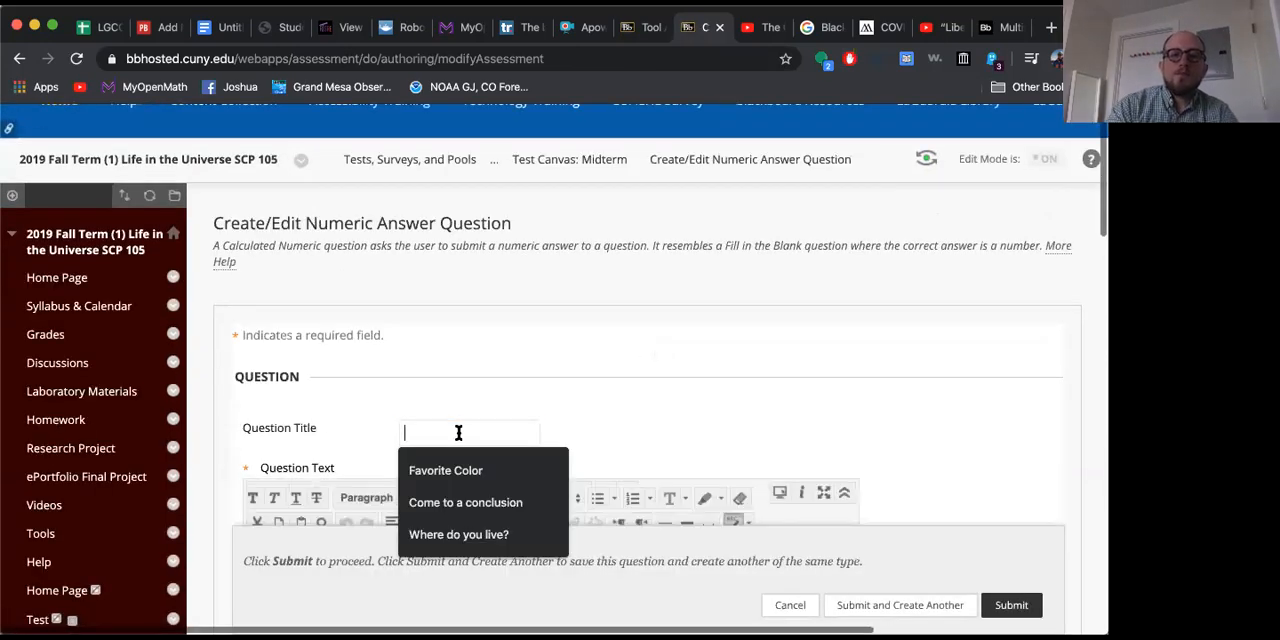
{"action": "type", "text": "Addition"}
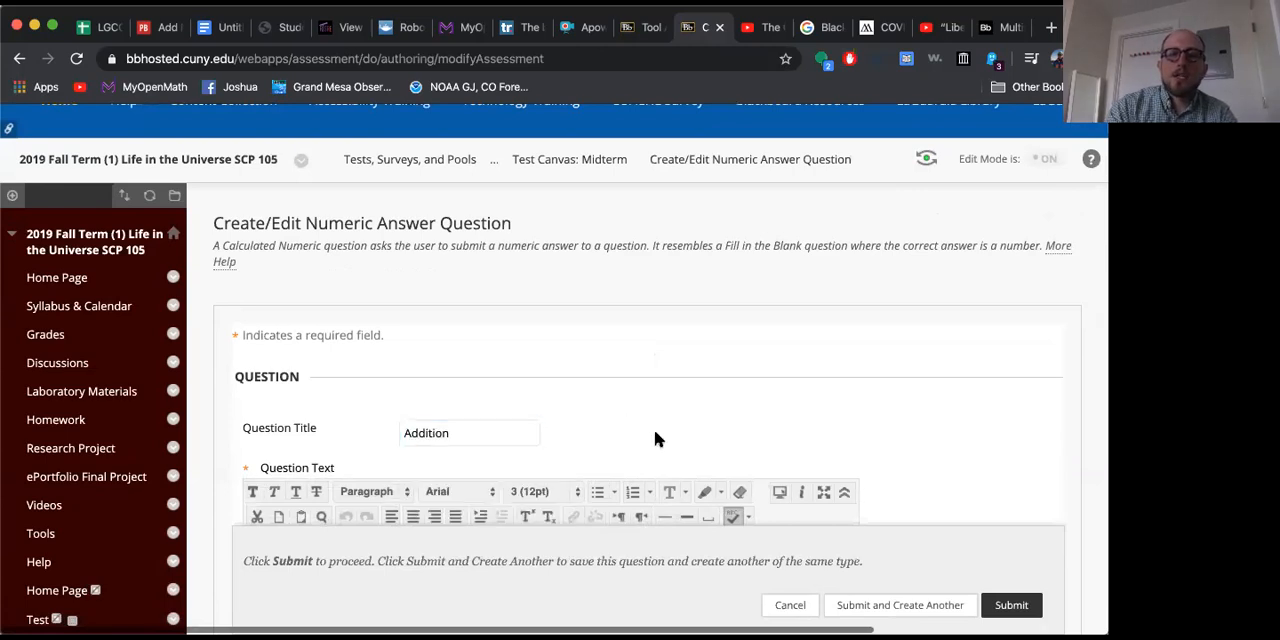
Step: Enter "What is 1 + 1 ?" as the question text of the numeric question
{"action": "scroll", "coordinate": [654, 429], "scroll_direction": "down", "scroll_amount": 5}
{"action": "left_click", "coordinate": [380, 414]}
{"action": "type", "text": "What is 1"}
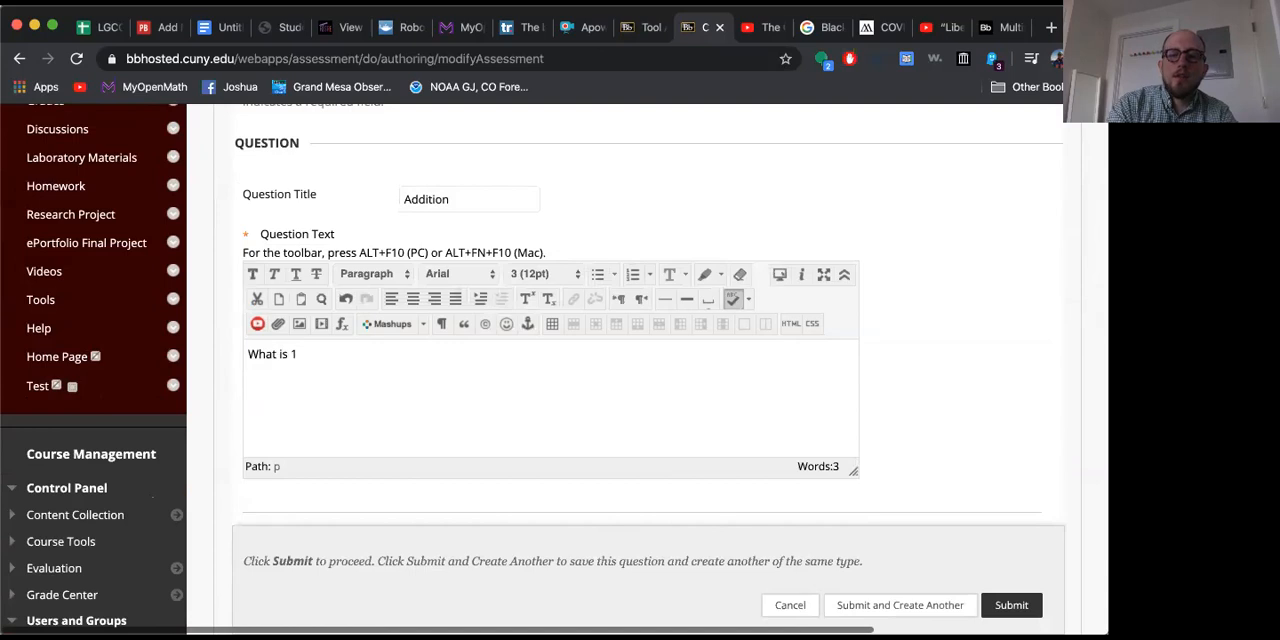
{"action": "type", "text": " + 1 ?"}
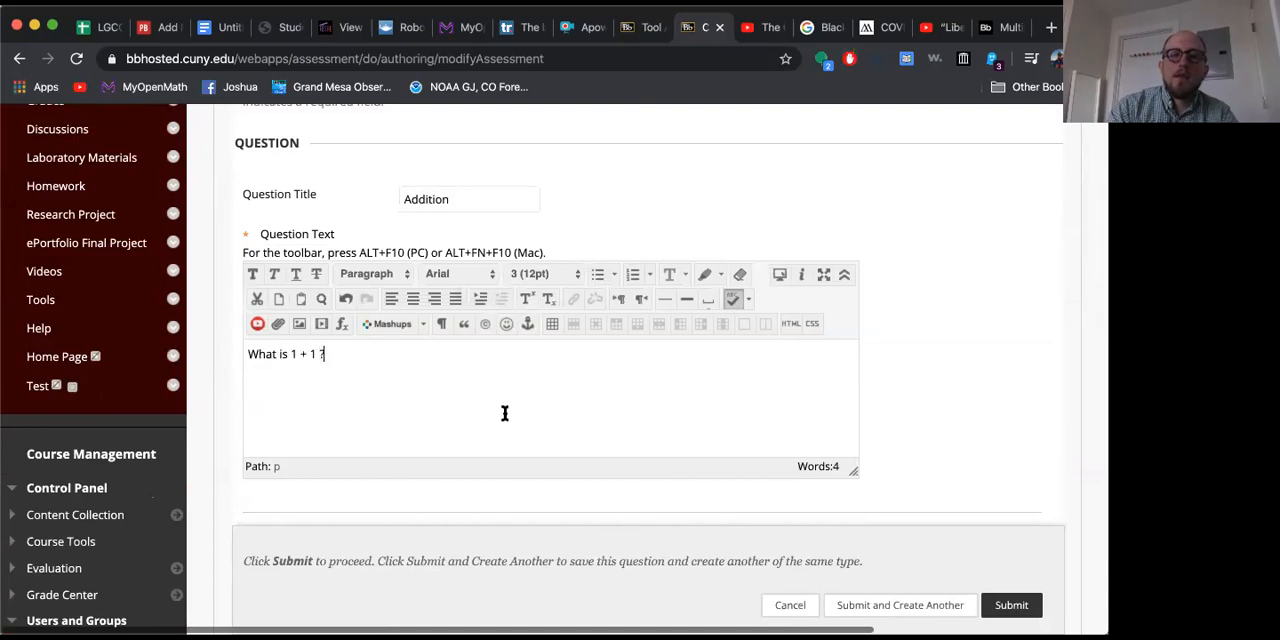
Step: Set the numeric question's correct answer to 2 and leave the answer range empty
{"action": "scroll", "coordinate": [1003, 364], "scroll_direction": "down", "scroll_amount": 3}
{"action": "scroll", "coordinate": [1003, 364], "scroll_direction": "down", "scroll_amount": 2}
{"action": "left_click", "coordinate": [466, 323]}
{"action": "type", "text": "2"}
{"action": "left_click", "coordinate": [453, 359]}
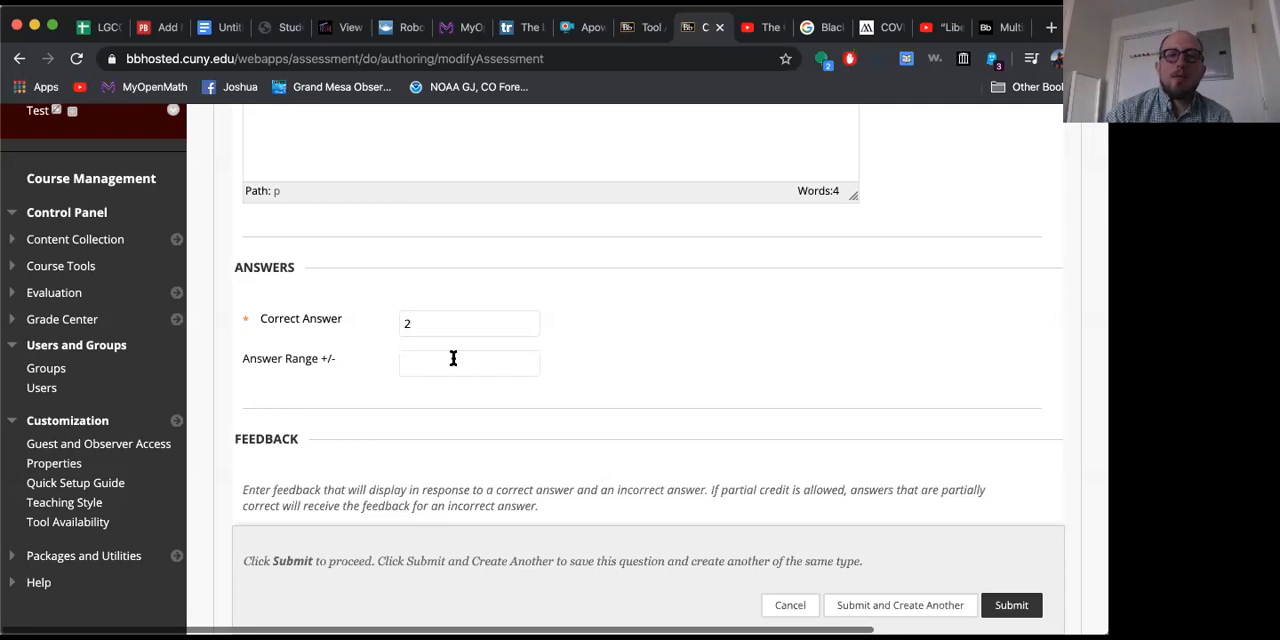
Step: Submit the numeric question without adding feedback, categories, keywords or instructor notes
{"action": "scroll", "coordinate": [453, 358], "scroll_direction": "down", "scroll_amount": 5}
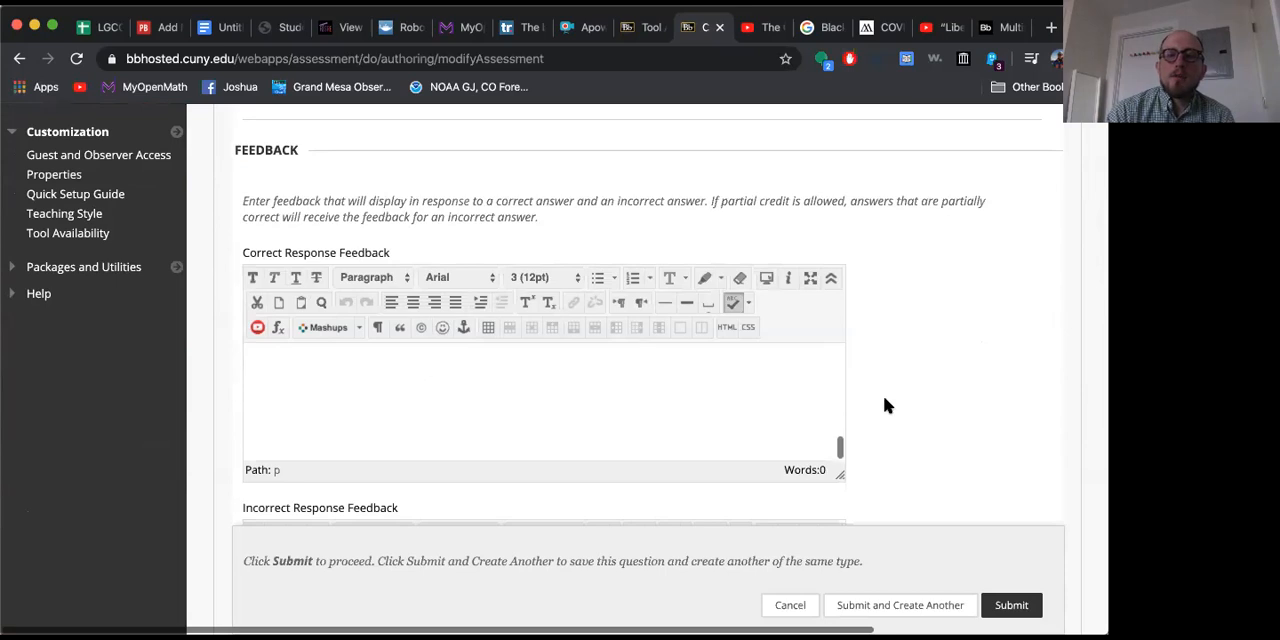
{"action": "scroll", "coordinate": [884, 405], "scroll_direction": "down", "scroll_amount": 10}
{"action": "scroll", "coordinate": [884, 405], "scroll_direction": "down", "scroll_amount": 4}
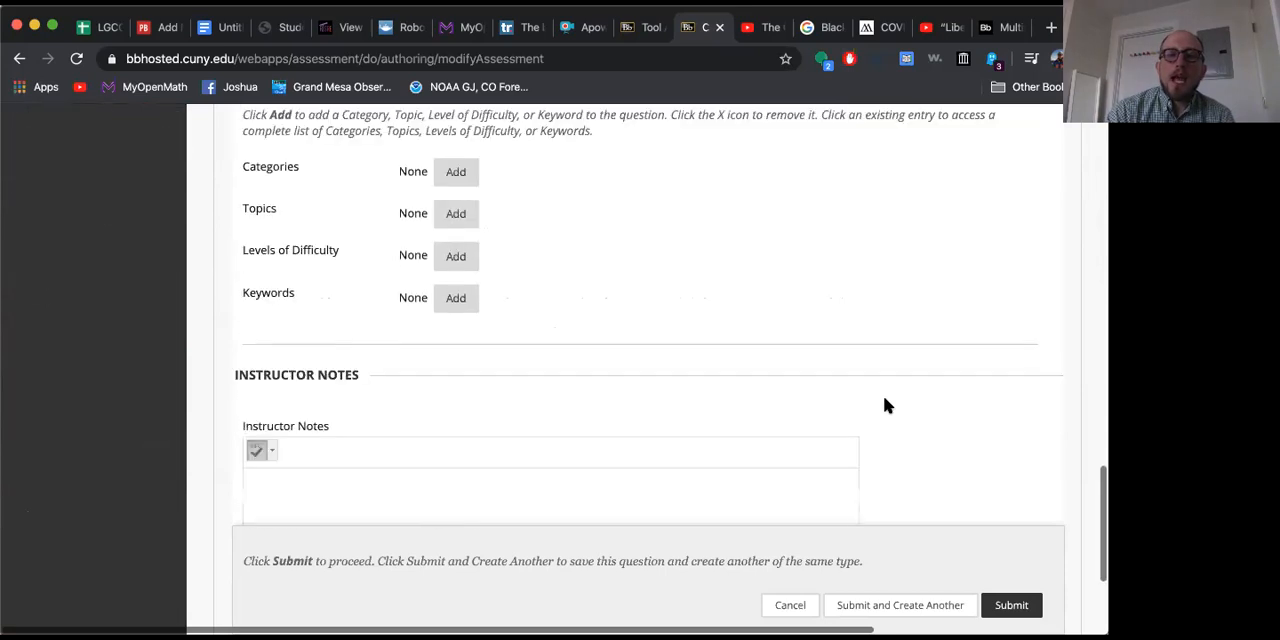
{"action": "left_click", "coordinate": [1008, 606]}
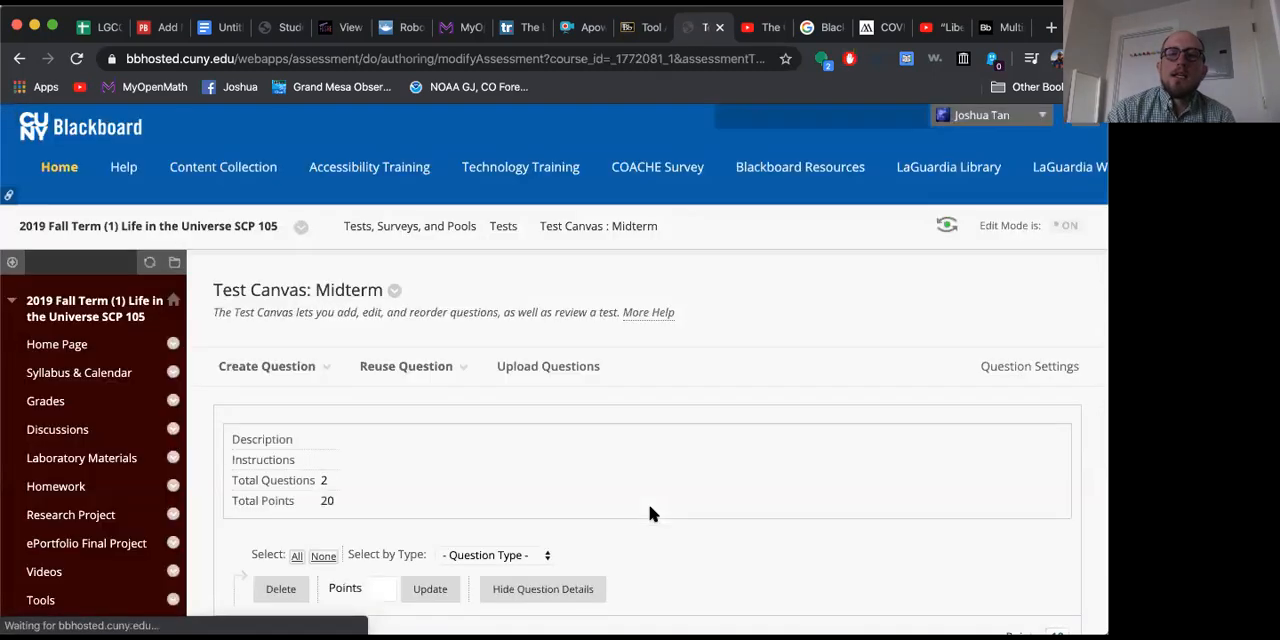
Step: Check the saved numeric question on the test canvas and create an Essay question for the Midterm test
{"action": "scroll", "coordinate": [650, 513], "scroll_direction": "down", "scroll_amount": 1}
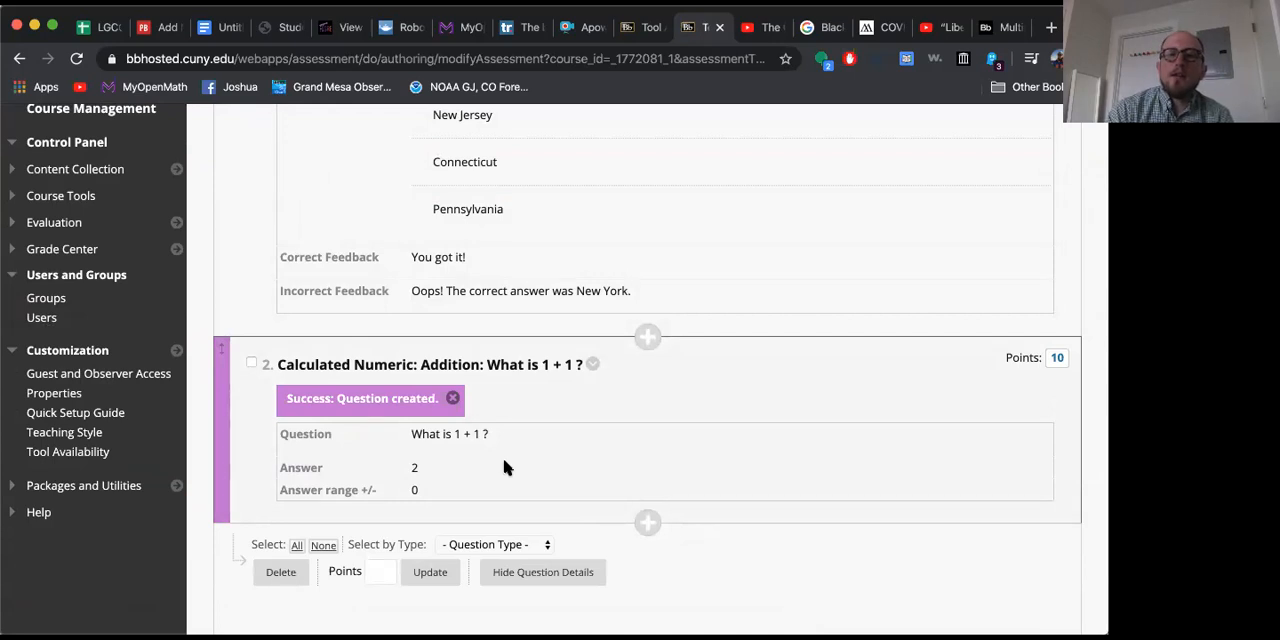
{"action": "scroll", "coordinate": [505, 467], "scroll_direction": "up", "scroll_amount": 10}
{"action": "left_click", "coordinate": [277, 222]}
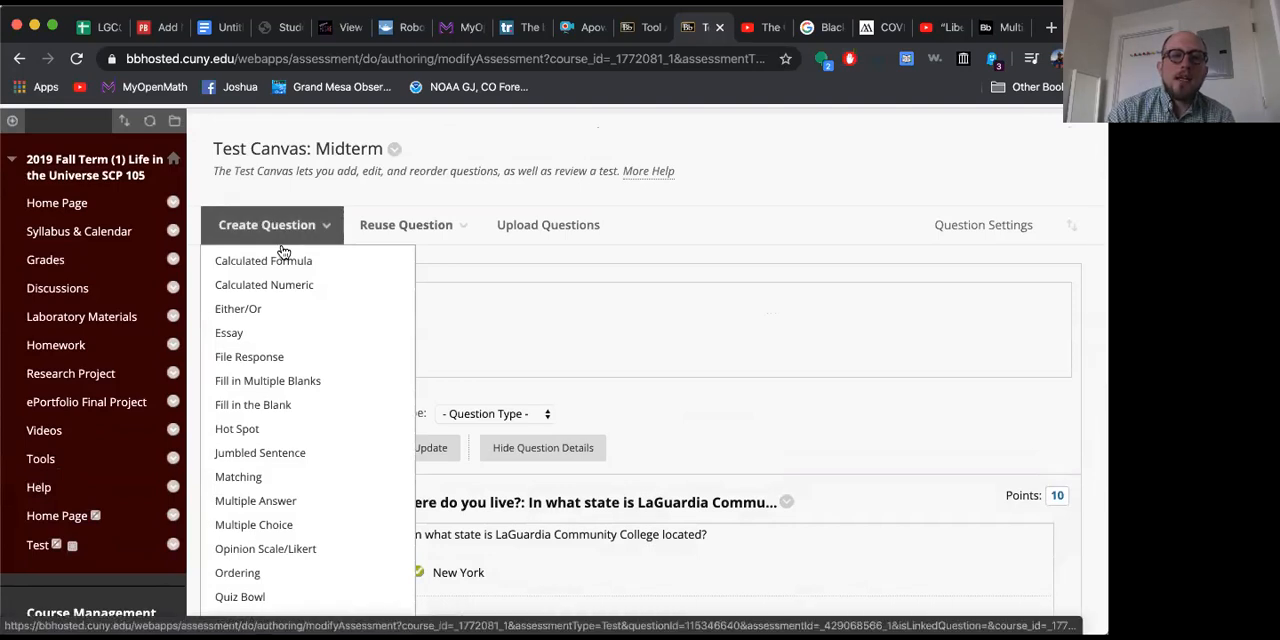
{"action": "scroll", "coordinate": [309, 477], "scroll_direction": "down", "scroll_amount": 1}
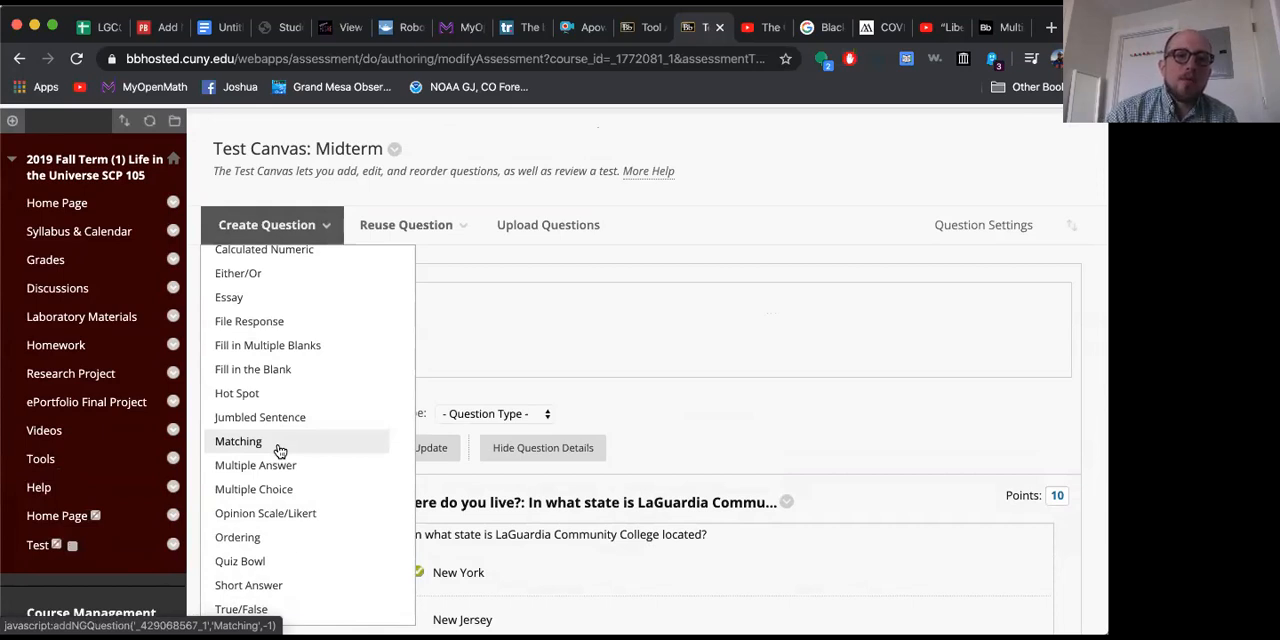
{"action": "left_click", "coordinate": [266, 298]}
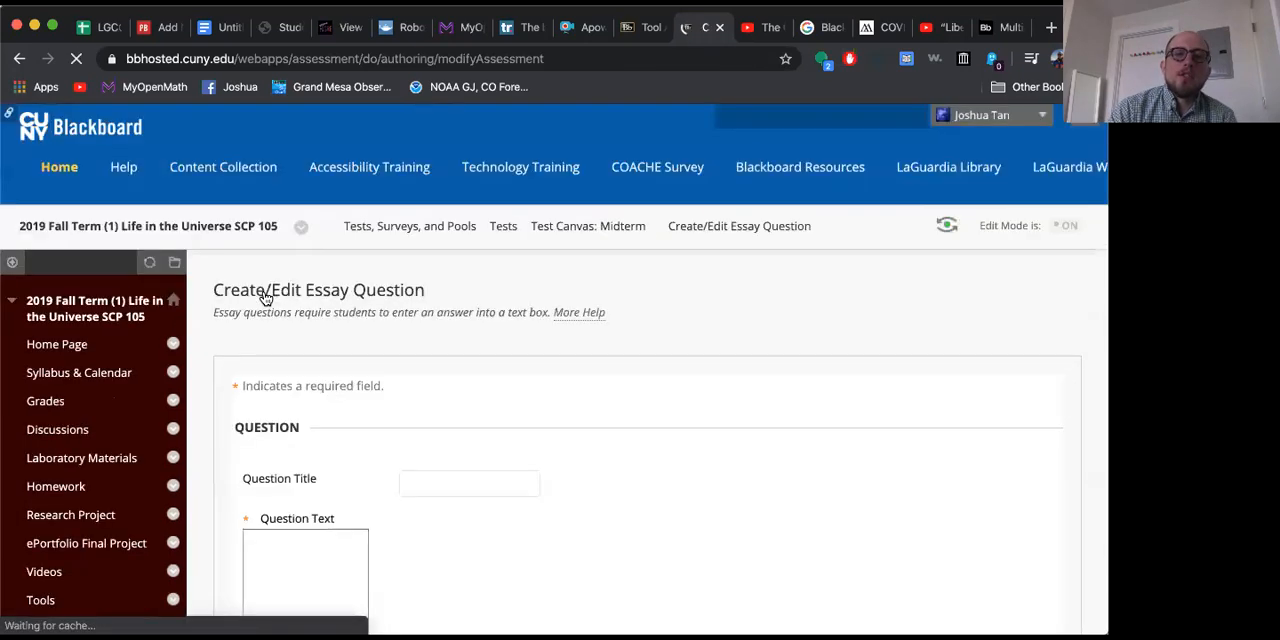
Step: Title the essay question "Your Day"
{"action": "left_click", "coordinate": [444, 476]}
{"action": "type", "text": "Tell me"}
{"action": "key", "text": "BackSpace"}
{"action": "key", "text": "BackSpace"}
{"action": "key", "text": "BackSpace"}
{"action": "key", "text": "BackSpace"}
{"action": "key", "text": "BackSpace"}
{"action": "key", "text": "BackSpace"}
{"action": "key", "text": "BackSpace"}
{"action": "type", "text": "Your Day"}
Step: Enter "Tell me about your day." as the question text of the essay question
{"action": "key", "text": "Tab"}
{"action": "type", "text": "Tell me about your day."}
Step: Enter "My day was fairly good, thank you!" as the example answer of the essay question
{"action": "scroll", "coordinate": [965, 402], "scroll_direction": "down", "scroll_amount": 10}
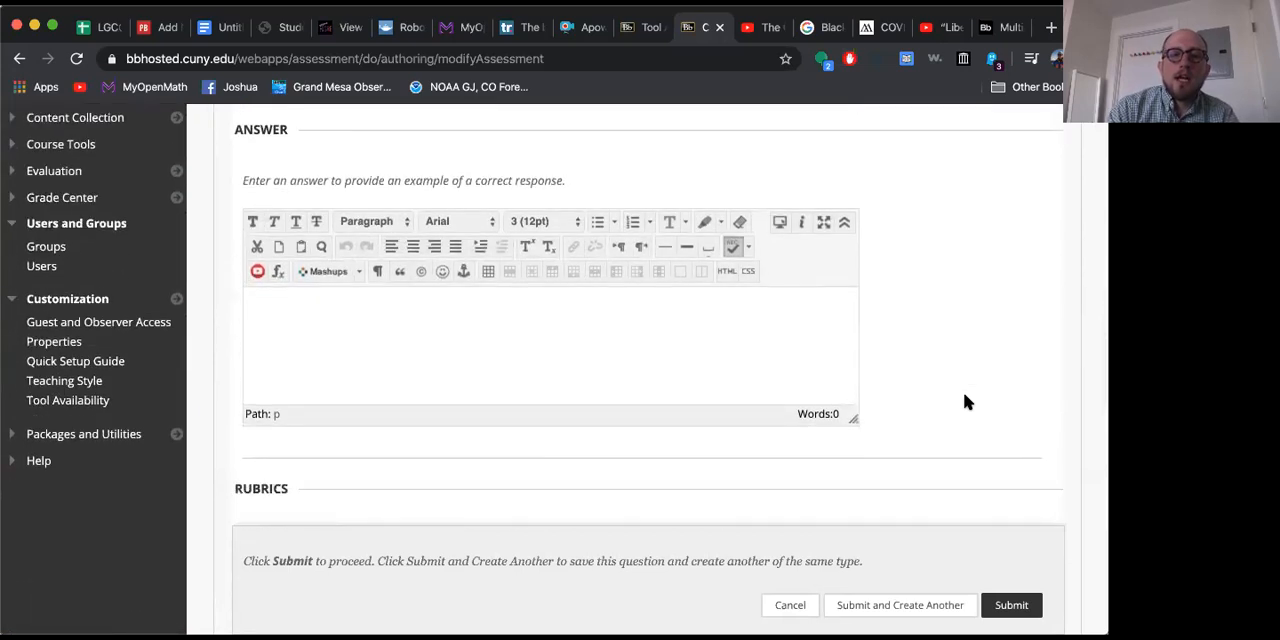
{"action": "left_click", "coordinate": [563, 354]}
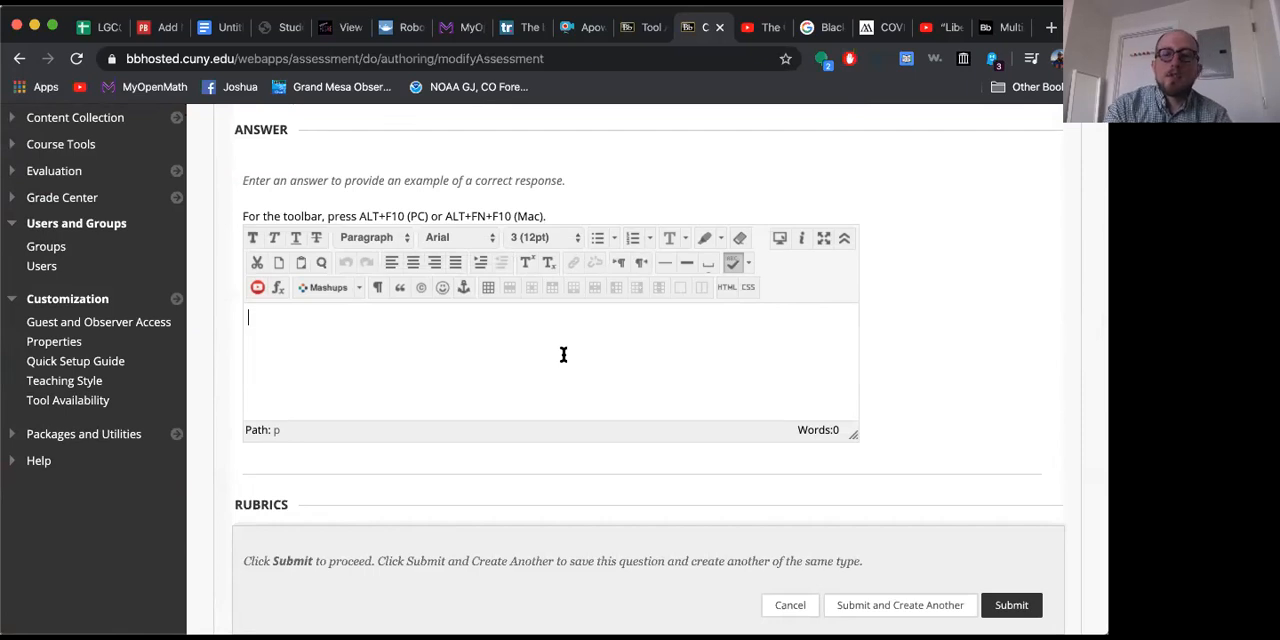
{"action": "type", "text": "My day was"}
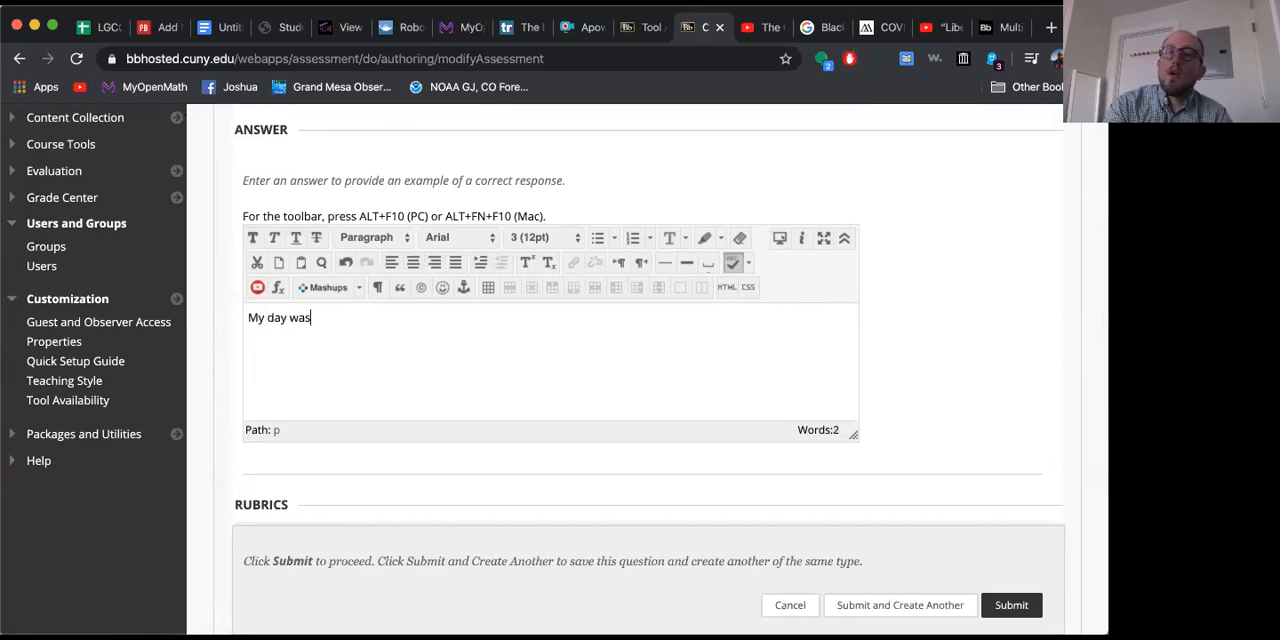
{"action": "type", "text": " fairly good,"}
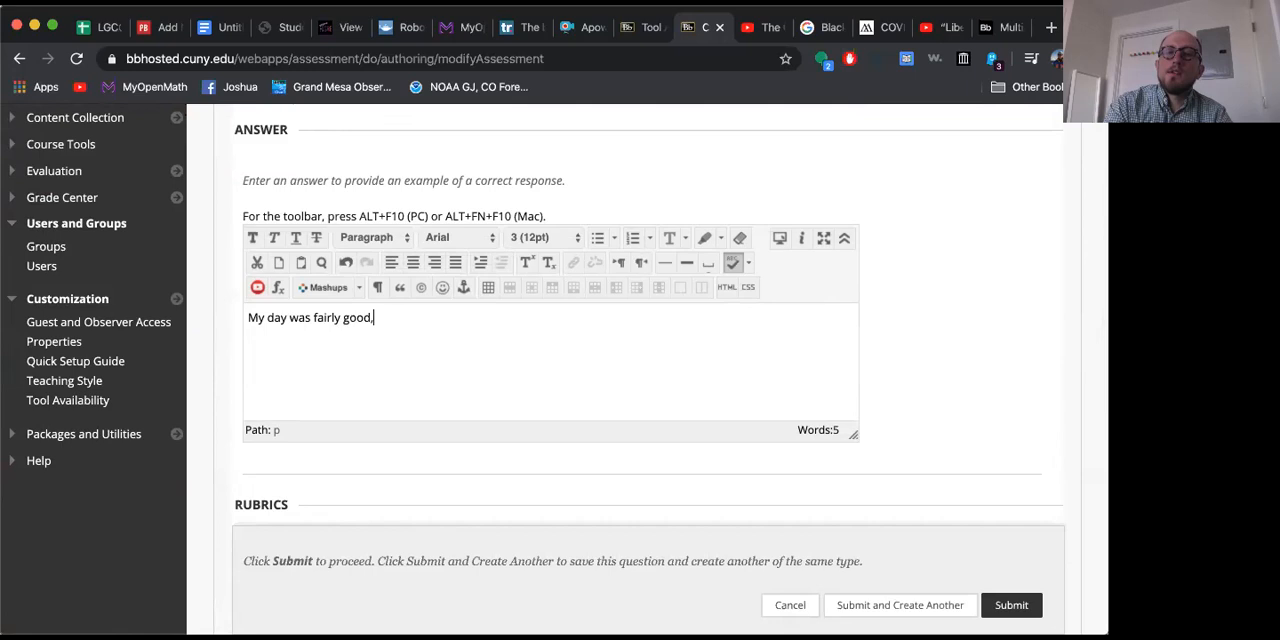
{"action": "type", "text": " thank you!"}
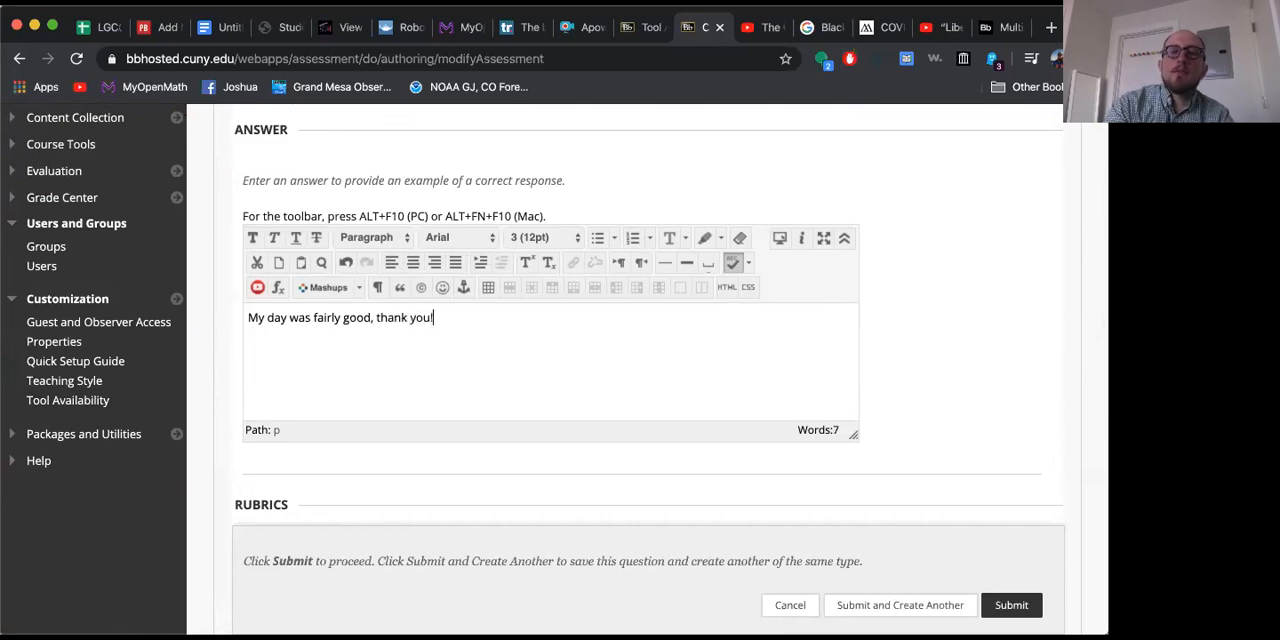
{"action": "scroll", "coordinate": [959, 353], "scroll_direction": "down", "scroll_amount": 5}
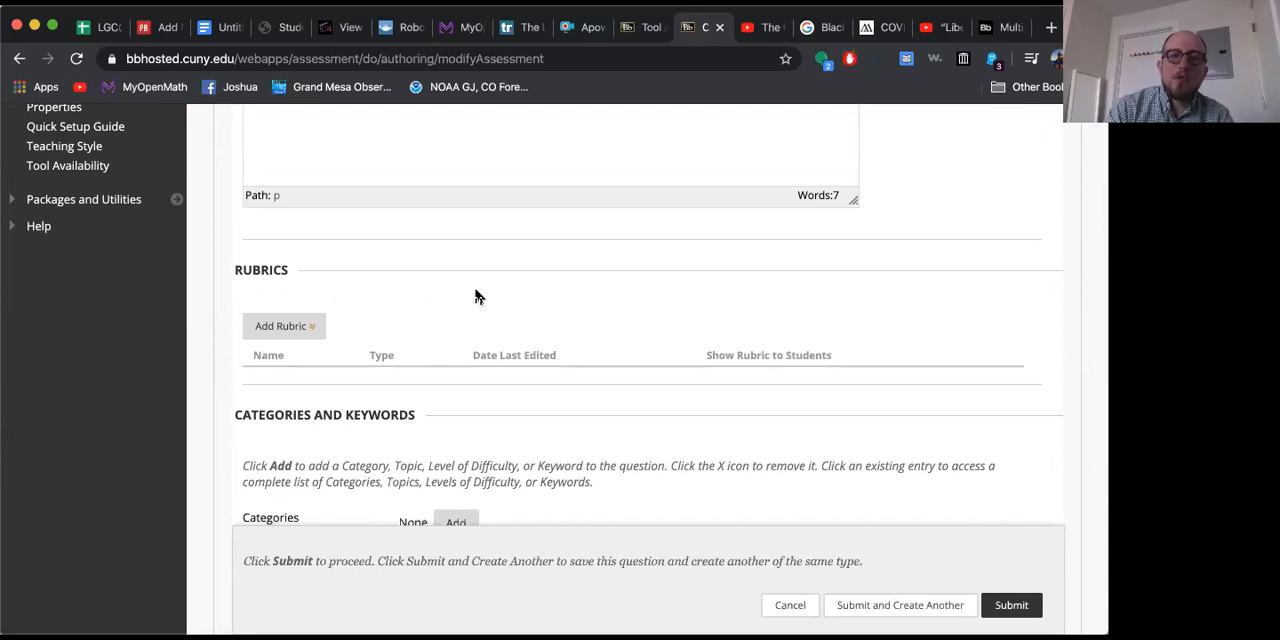
Step: Submit the essay question to the Midterm test without a rubric, categories or instructor notes
{"action": "left_click", "coordinate": [312, 325]}
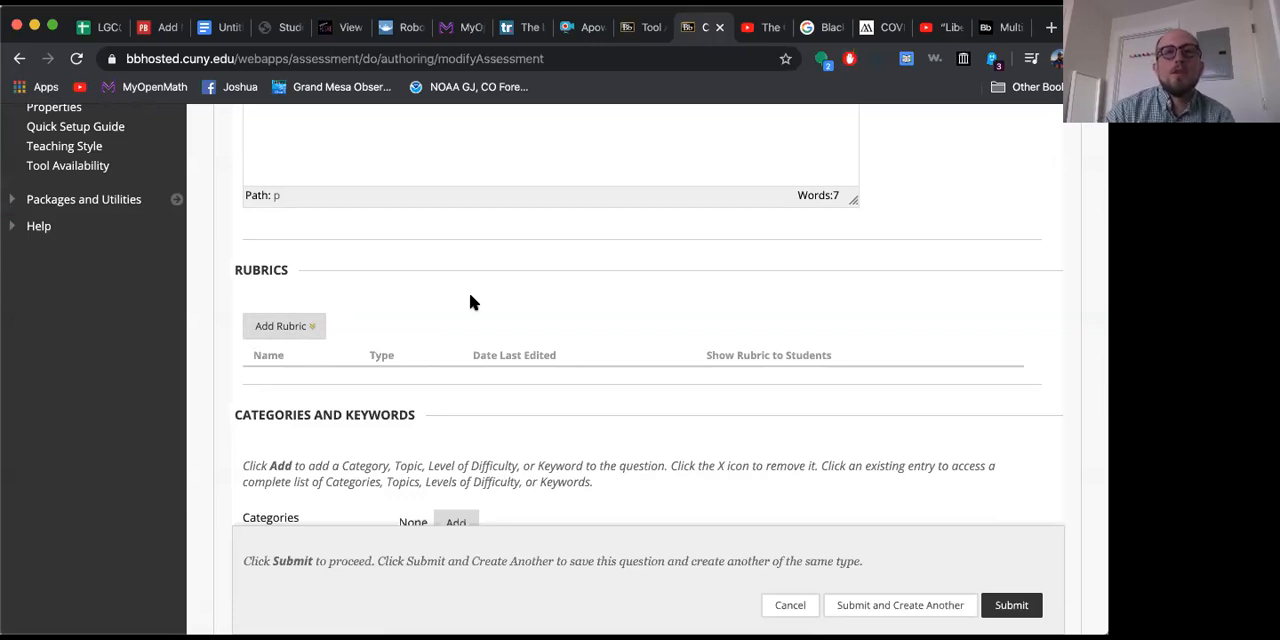
{"action": "scroll", "coordinate": [470, 296], "scroll_direction": "down", "scroll_amount": 3}
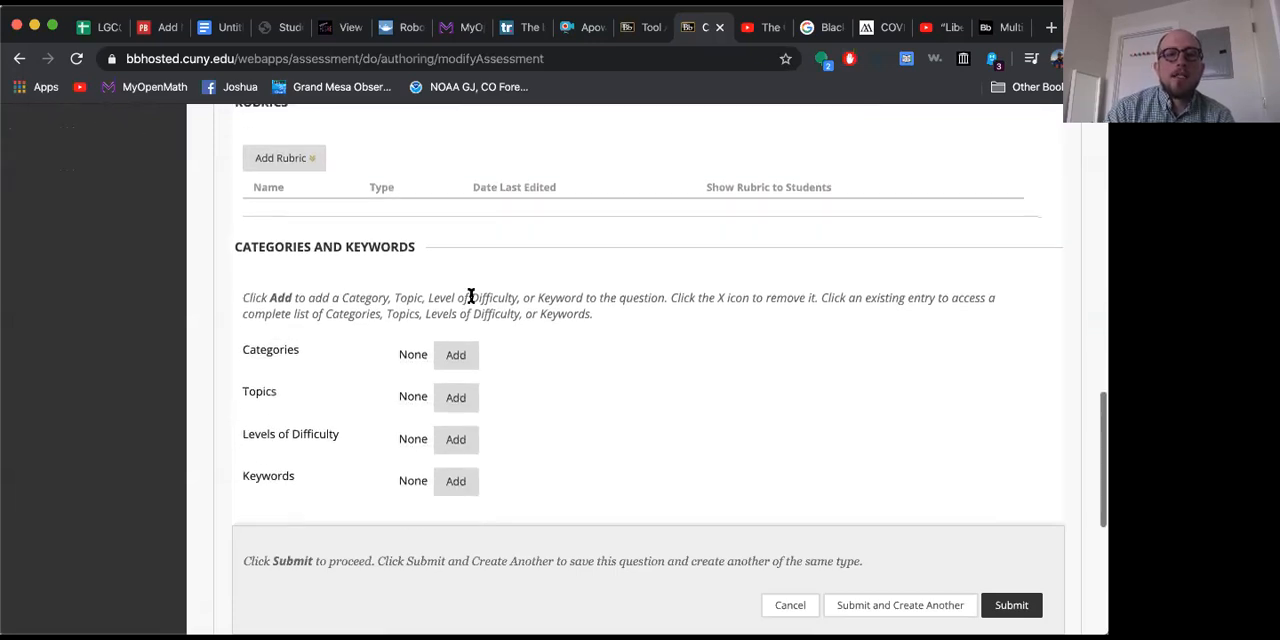
{"action": "scroll", "coordinate": [470, 296], "scroll_direction": "down", "scroll_amount": 6}
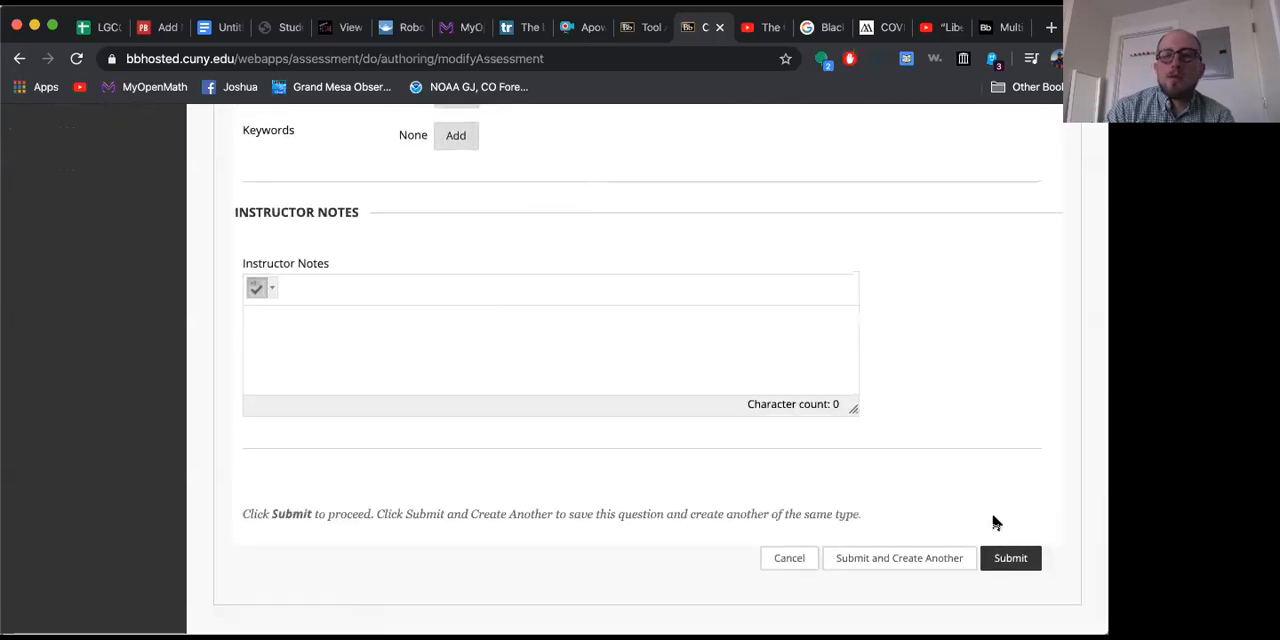
{"action": "left_click", "coordinate": [1037, 559]}
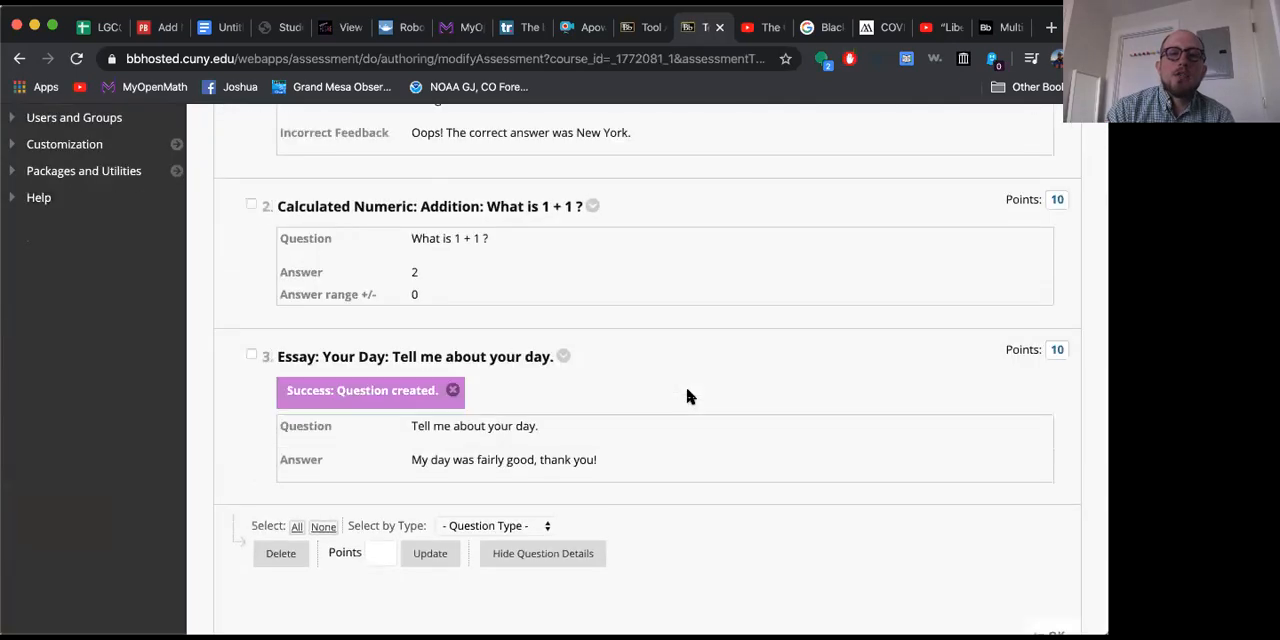
Step: Create a File Response question for the Midterm test and title it "Picture of You"
{"action": "scroll", "coordinate": [685, 396], "scroll_direction": "up", "scroll_amount": 10}
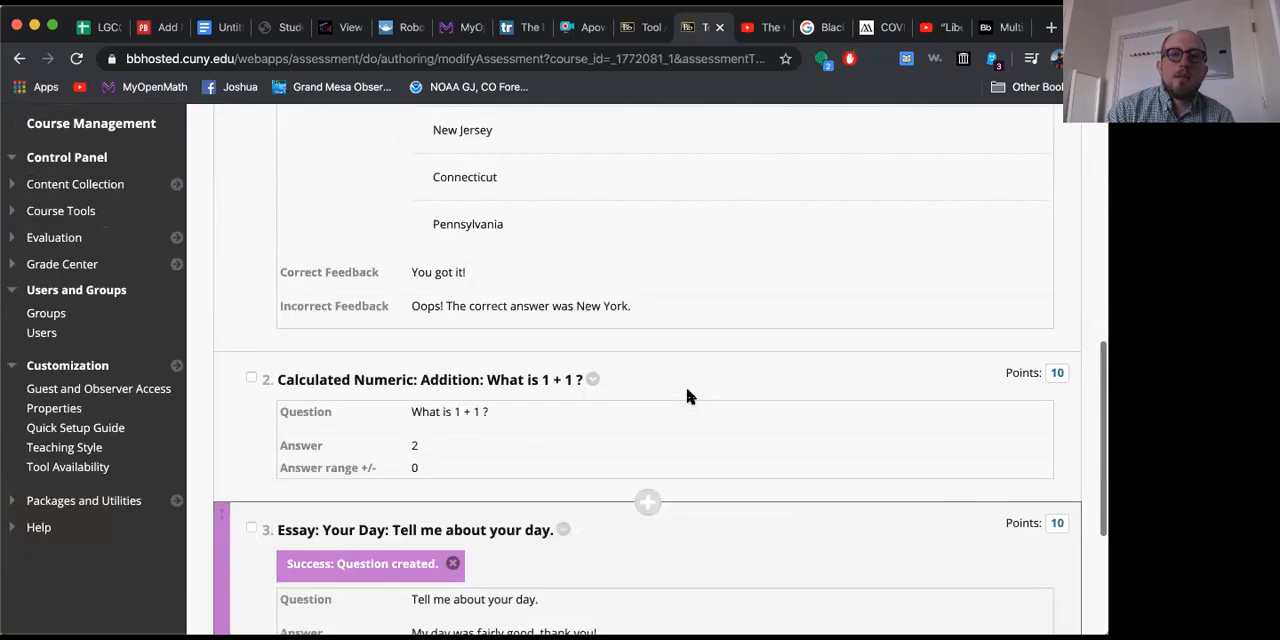
{"action": "left_click", "coordinate": [268, 260]}
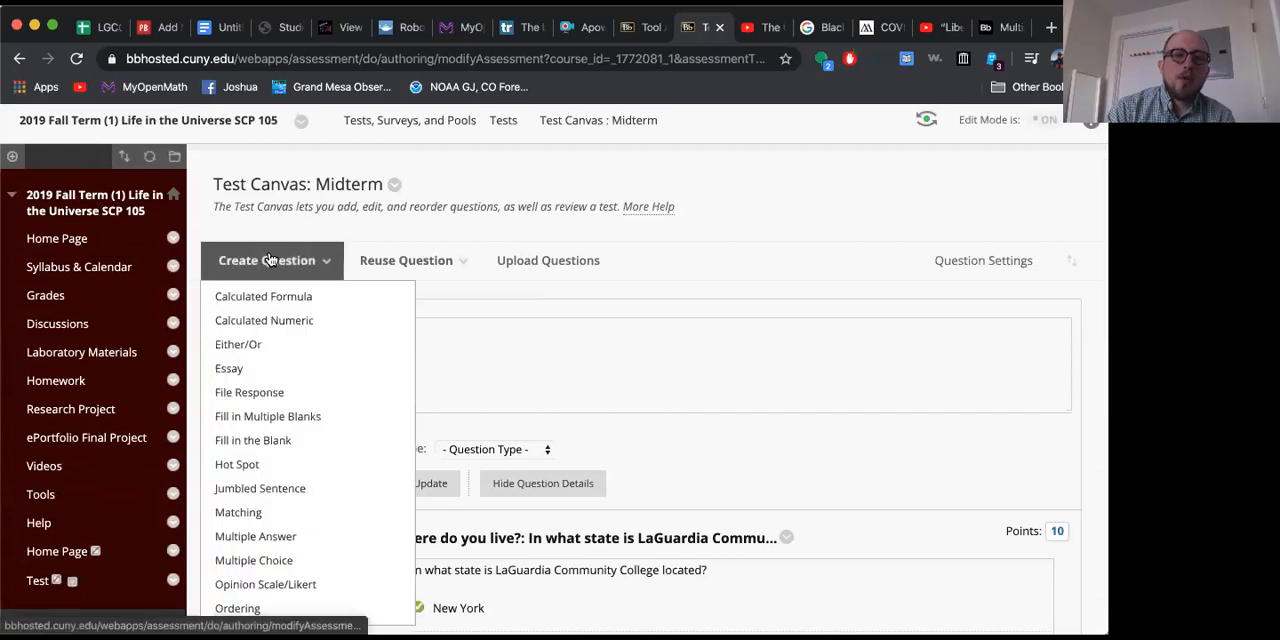
{"action": "left_click", "coordinate": [268, 394]}
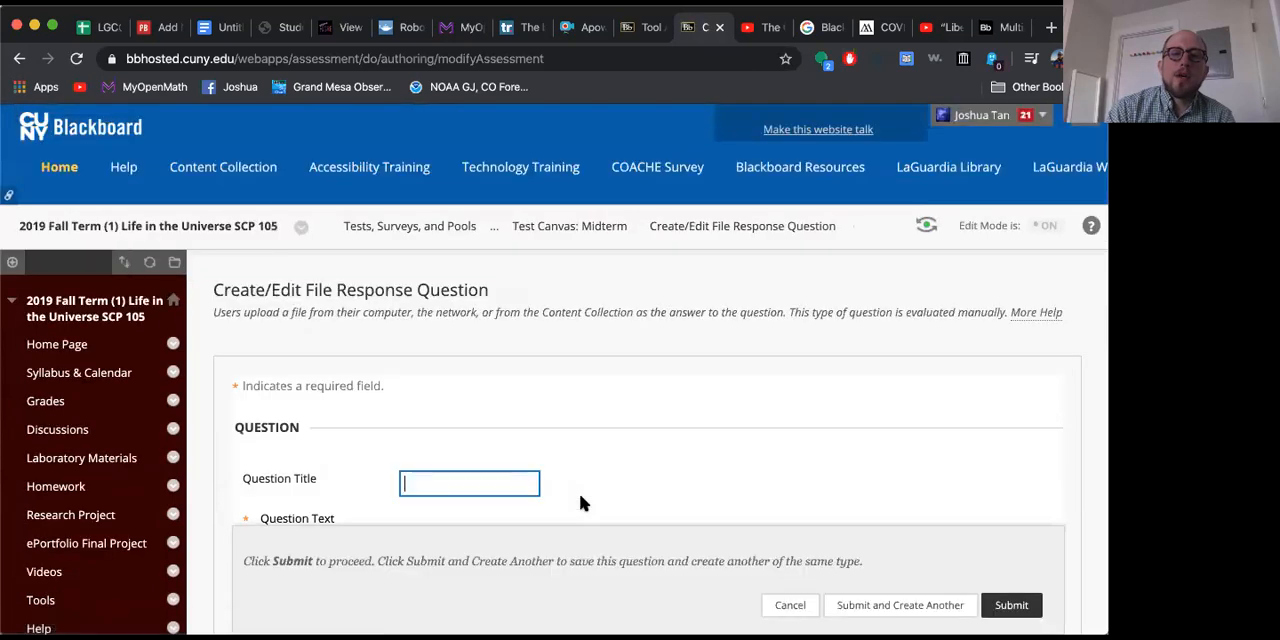
{"action": "type", "text": "Picture "}
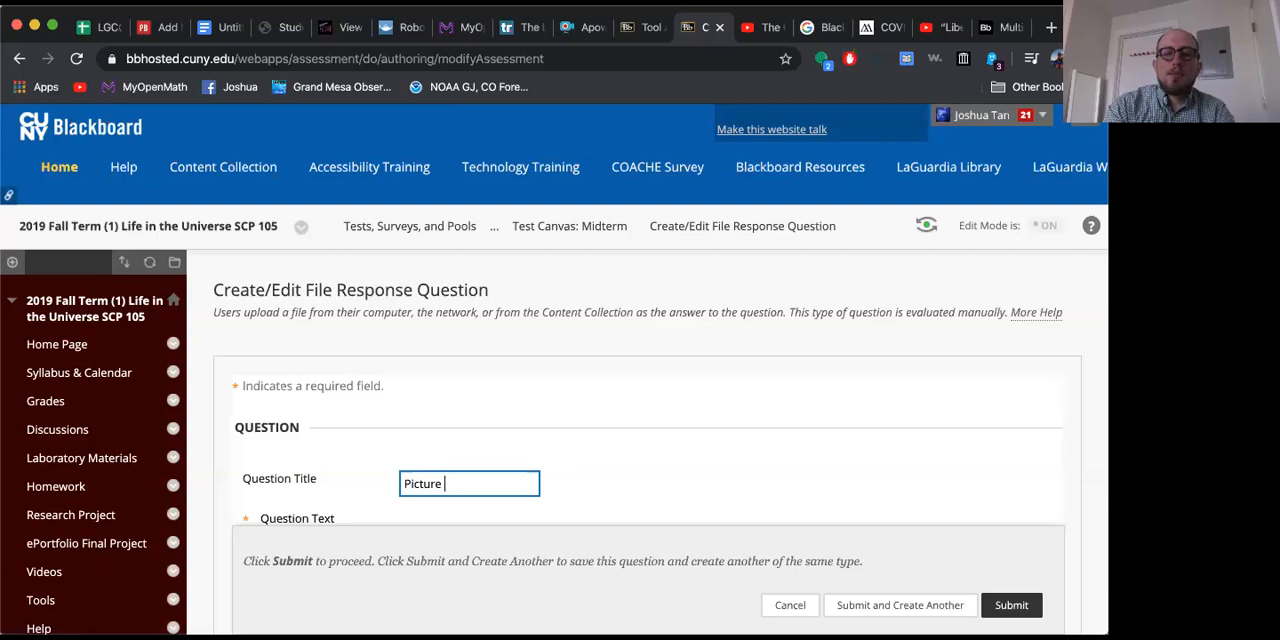
{"action": "type", "text": "of You"}
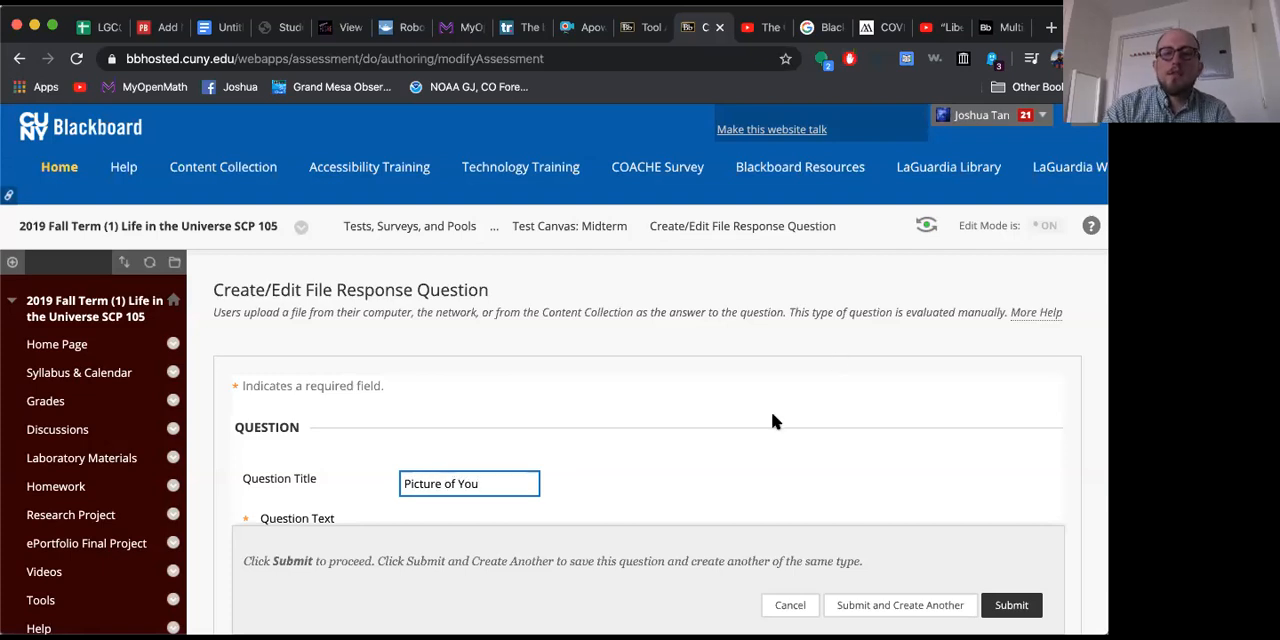
{"action": "key", "text": "Tab"}
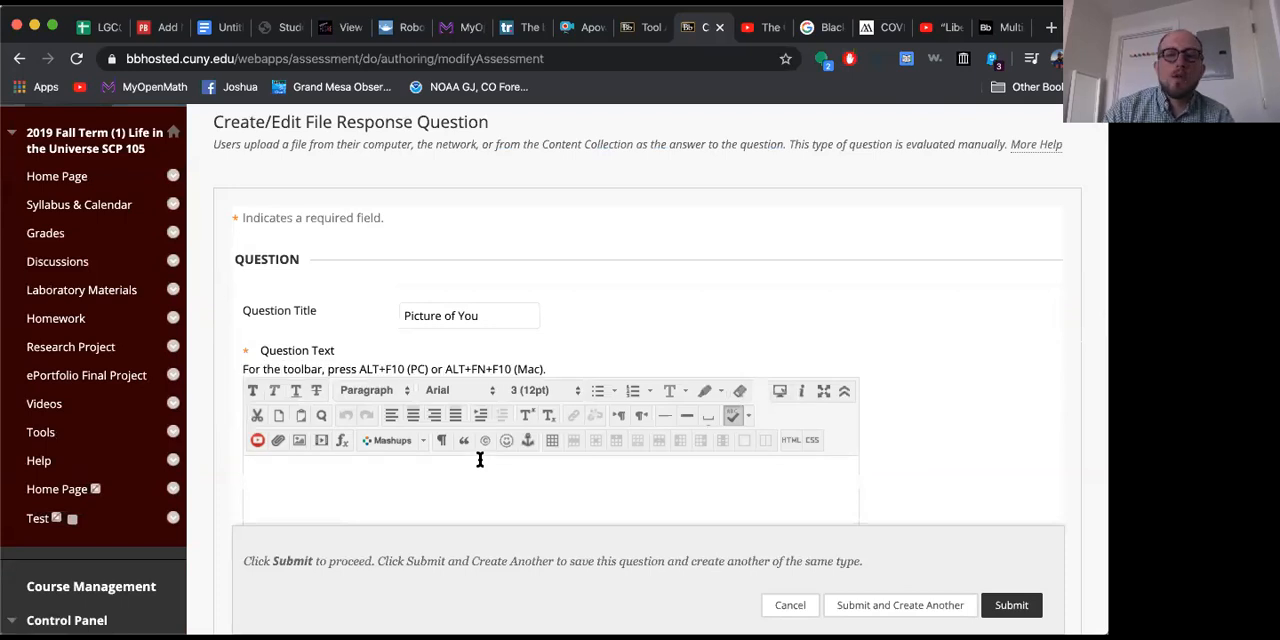
Step: Enter "Take a picture of yourself." as the question text of the file response question and submit it
{"action": "type", "text": "Take"}
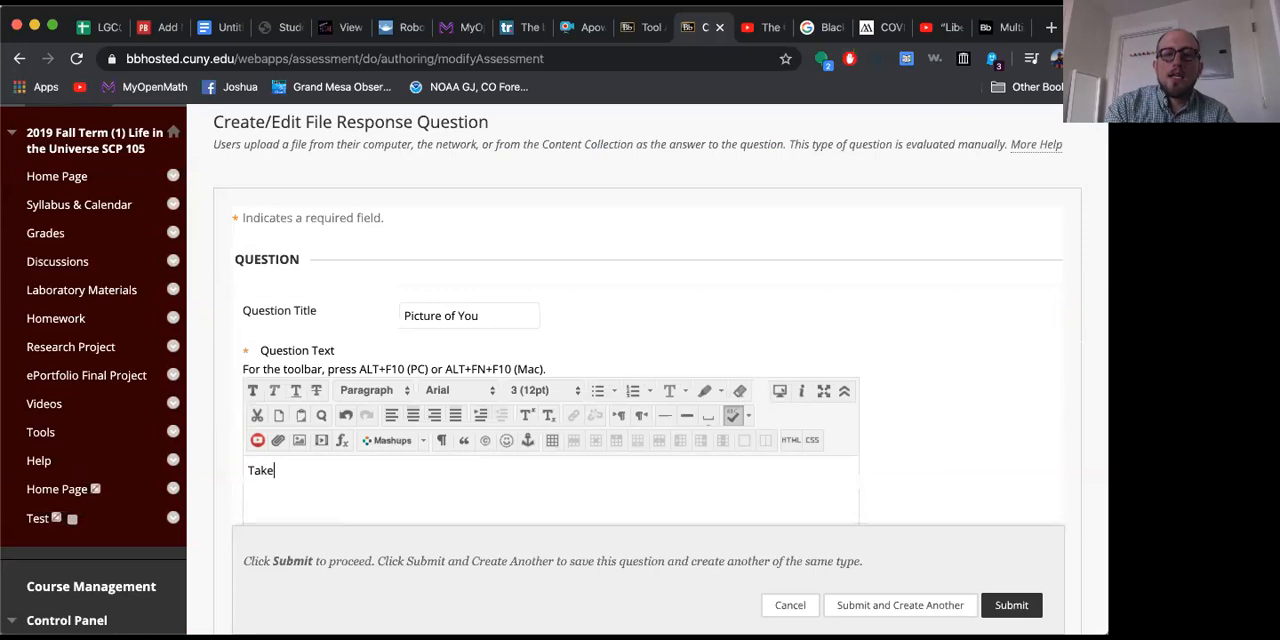
{"action": "type", "text": " a picture of yourself."}
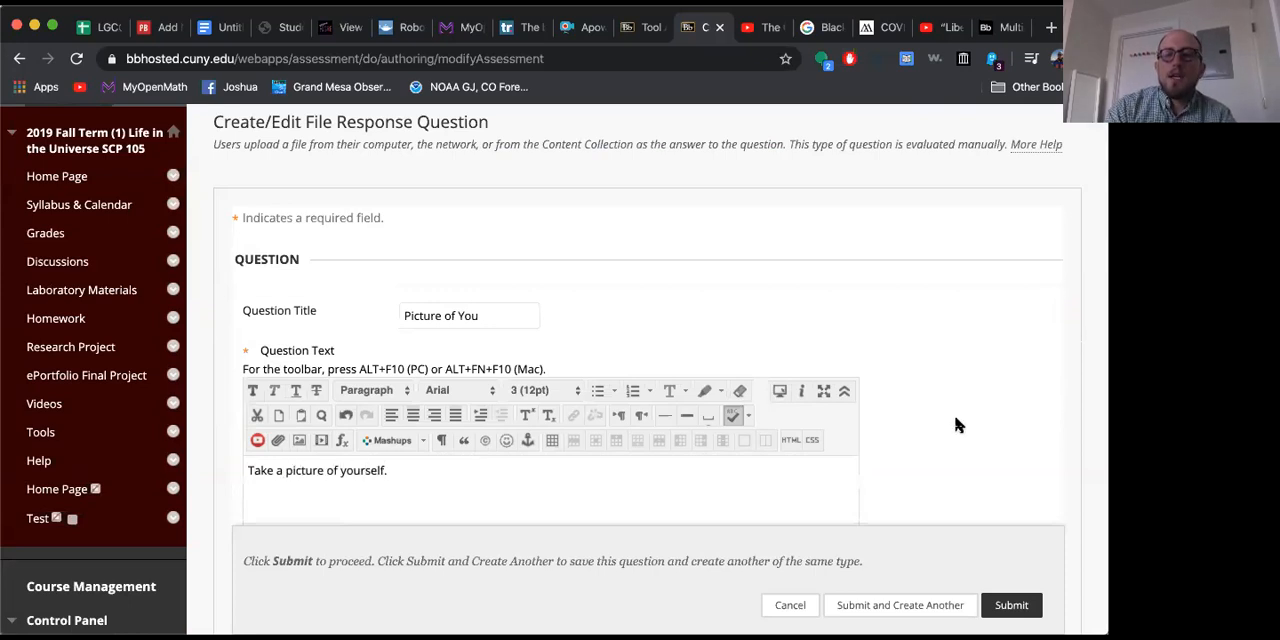
{"action": "scroll", "coordinate": [955, 418], "scroll_direction": "down", "scroll_amount": 5}
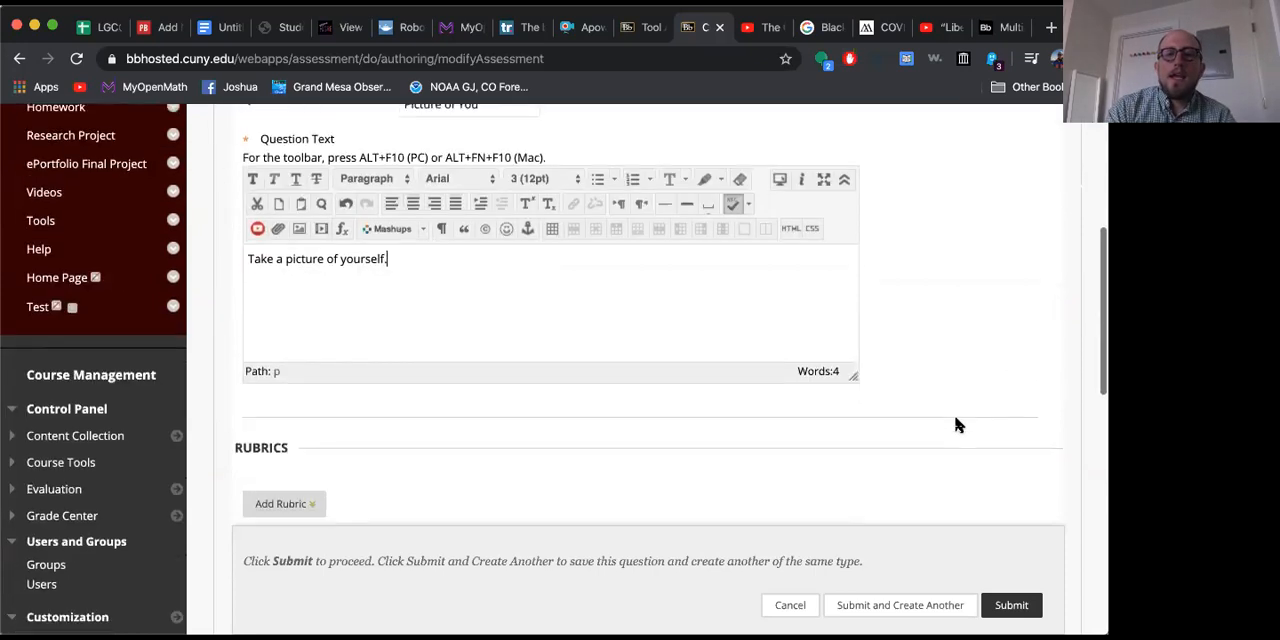
{"action": "scroll", "coordinate": [955, 425], "scroll_direction": "down", "scroll_amount": 10}
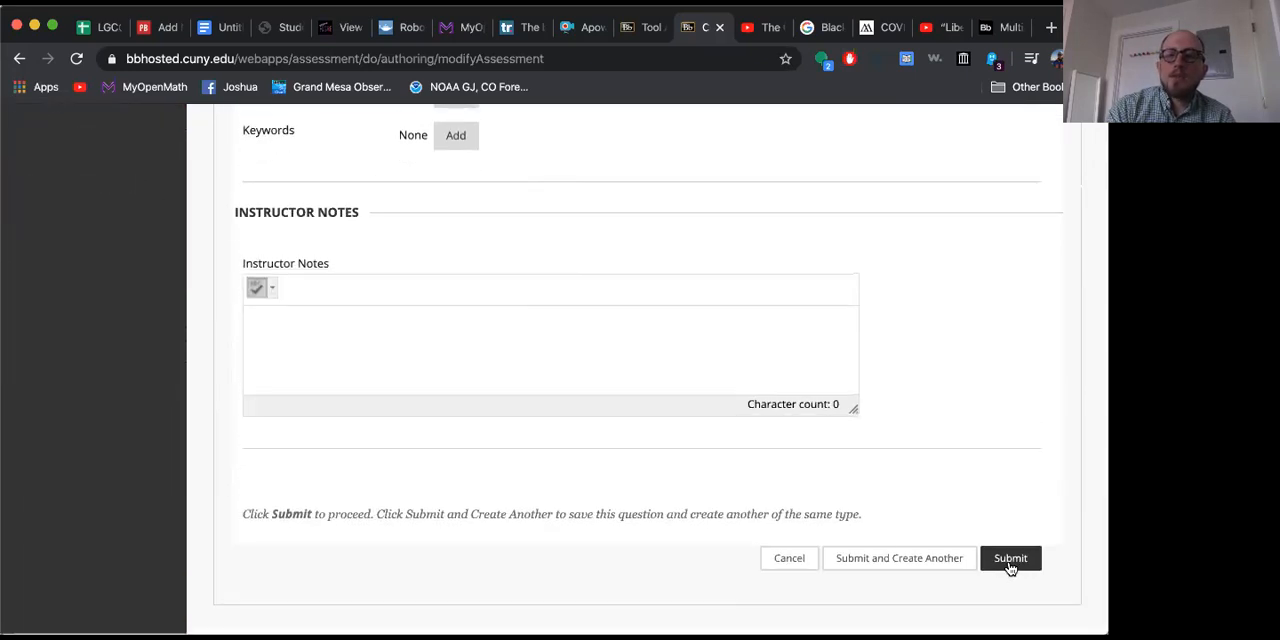
{"action": "left_click", "coordinate": [1010, 559]}
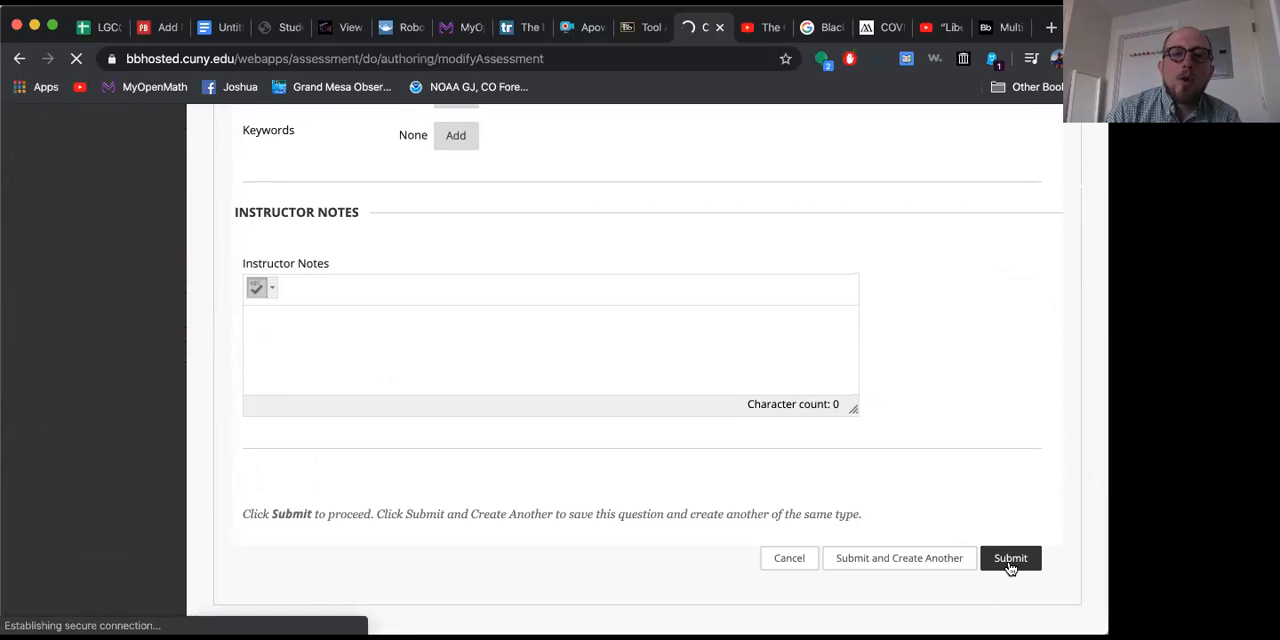
Step: Review the questions on the Midterm test canvas and the points assigned to each
{"action": "scroll", "coordinate": [741, 408], "scroll_direction": "down", "scroll_amount": 5}
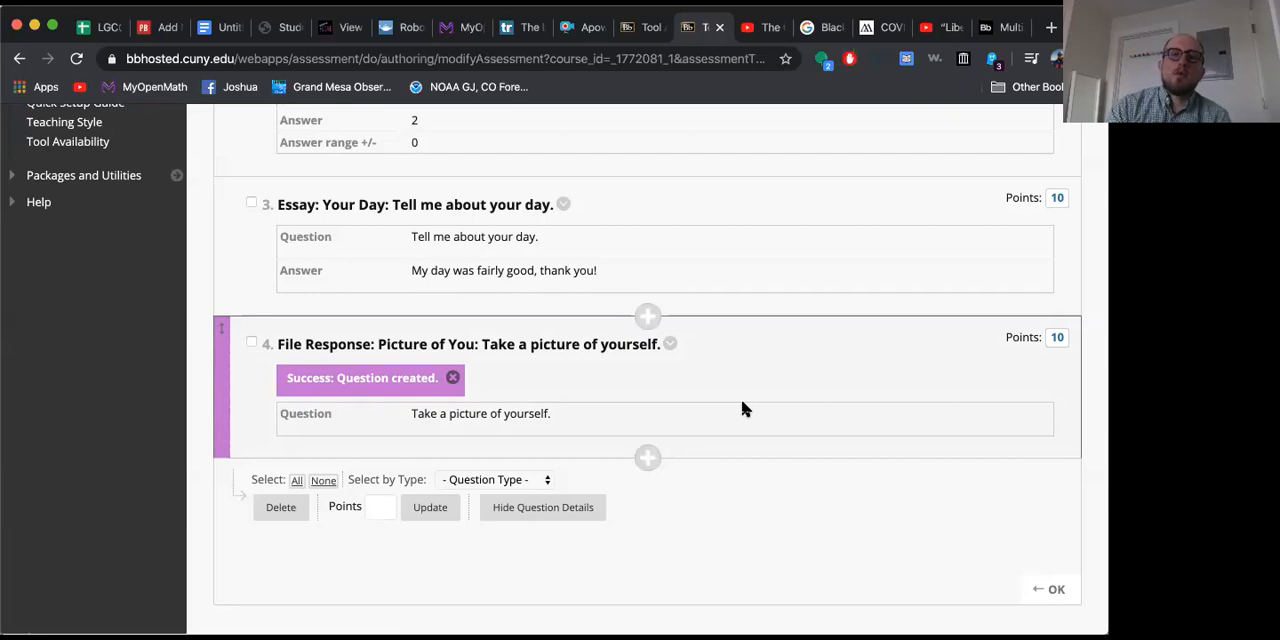
{"action": "scroll", "coordinate": [742, 404], "scroll_direction": "up", "scroll_amount": 15}
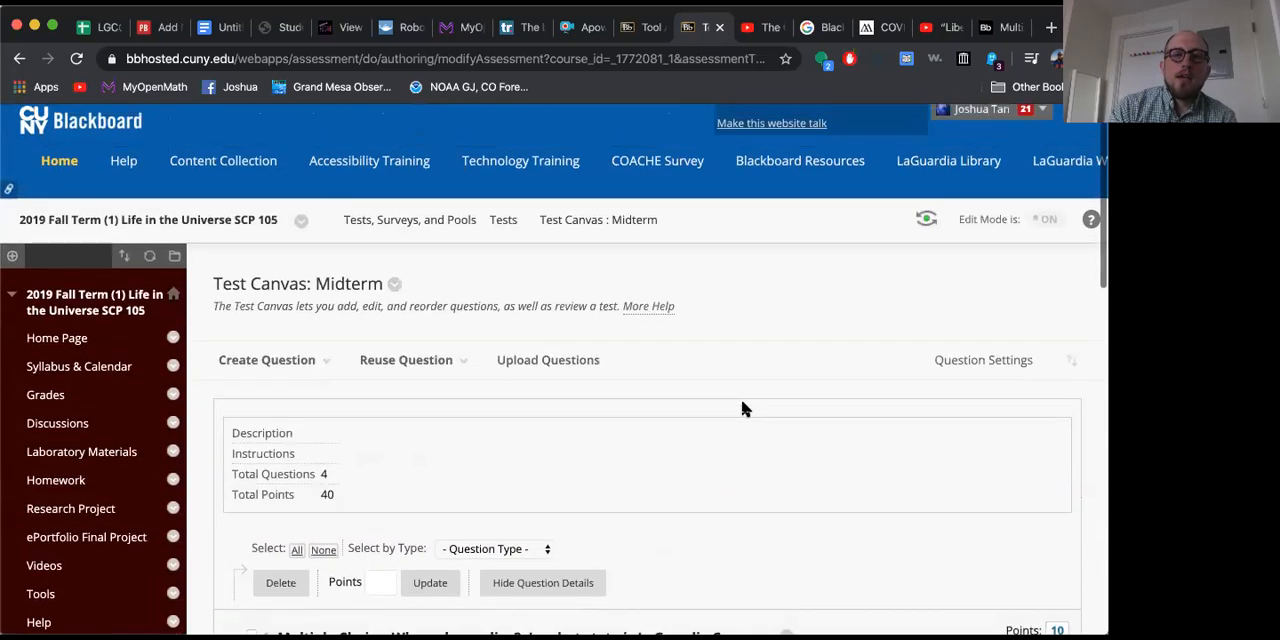
{"action": "scroll", "coordinate": [742, 406], "scroll_direction": "down", "scroll_amount": 10}
{"action": "scroll", "coordinate": [742, 404], "scroll_direction": "down", "scroll_amount": 3}
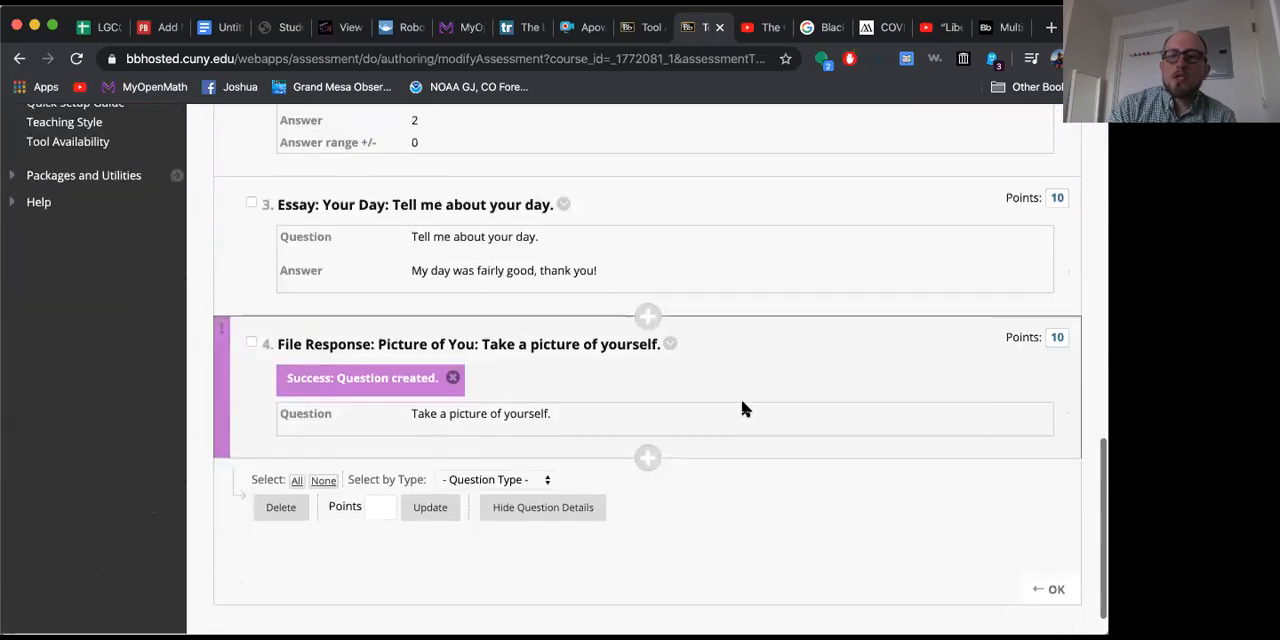
{"action": "scroll", "coordinate": [742, 404], "scroll_direction": "up", "scroll_amount": 5}
{"action": "scroll", "coordinate": [742, 404], "scroll_direction": "up", "scroll_amount": 3}
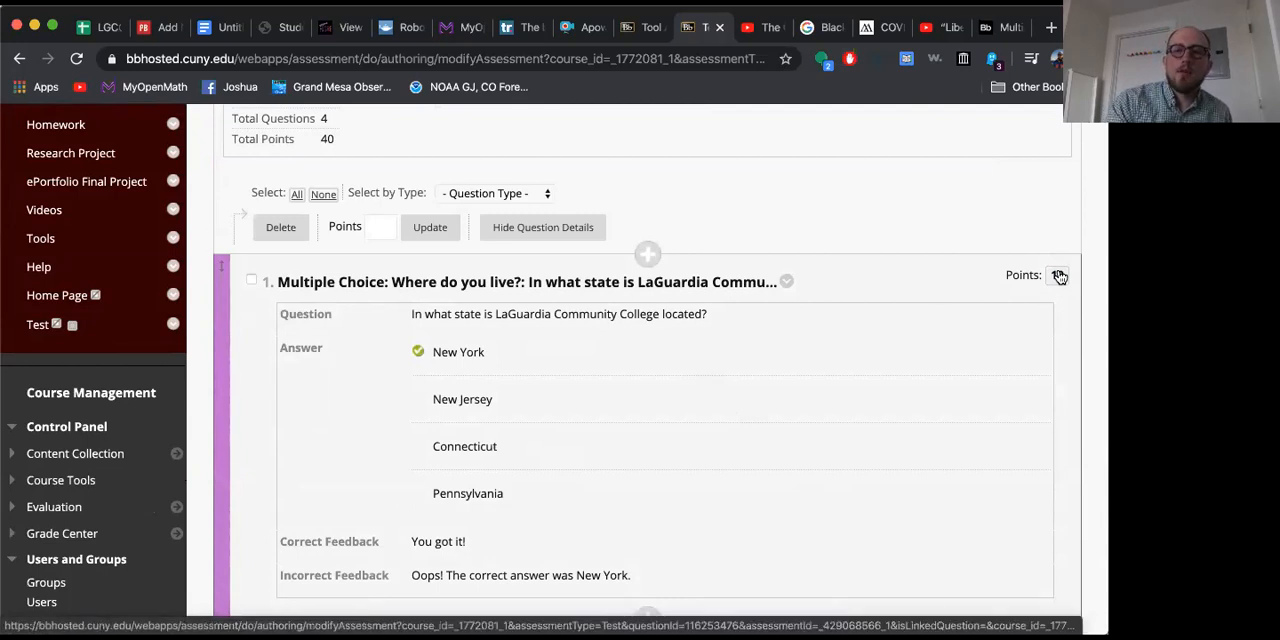
{"action": "scroll", "coordinate": [988, 275], "scroll_direction": "down", "scroll_amount": 5}
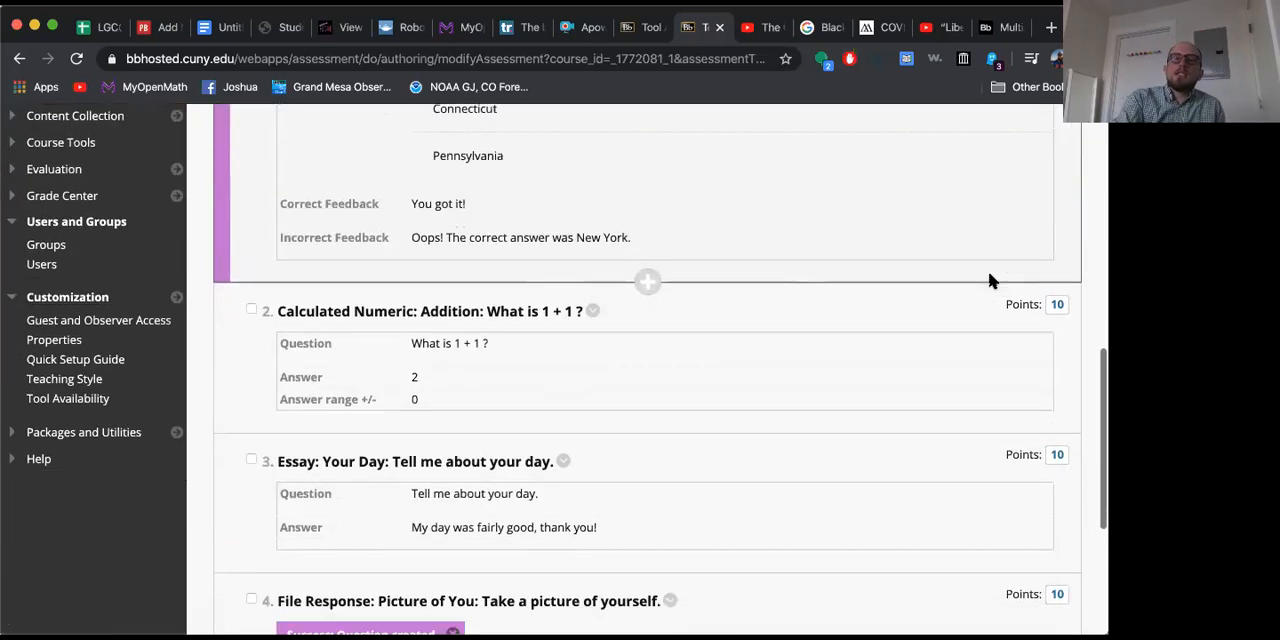
{"action": "scroll", "coordinate": [988, 281], "scroll_direction": "down", "scroll_amount": 3}
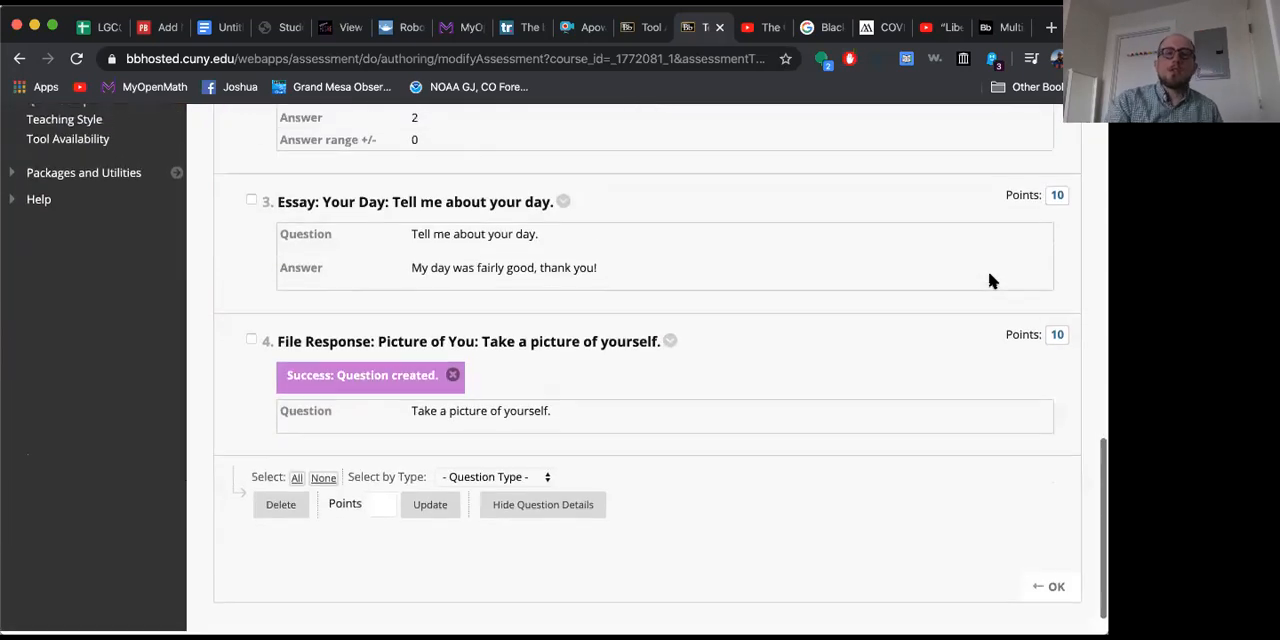
Step: Finish editing the test canvas and deploy the existing Midterm test to the course's content area
{"action": "left_click", "coordinate": [1056, 590]}
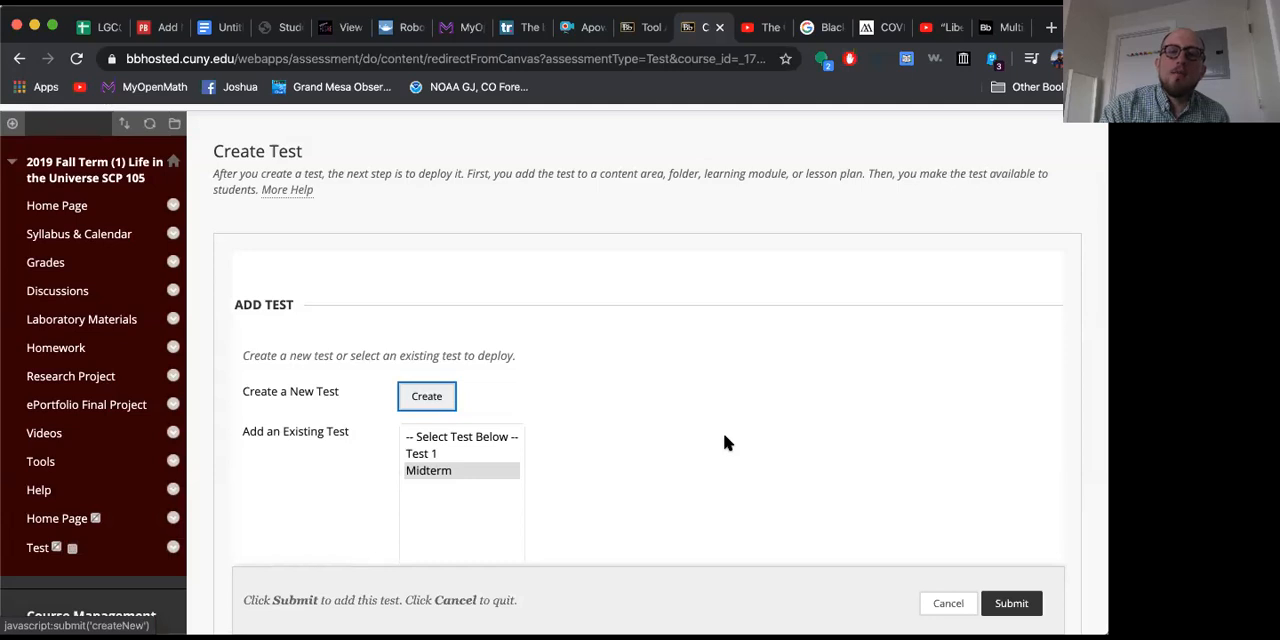
{"action": "left_click", "coordinate": [428, 471]}
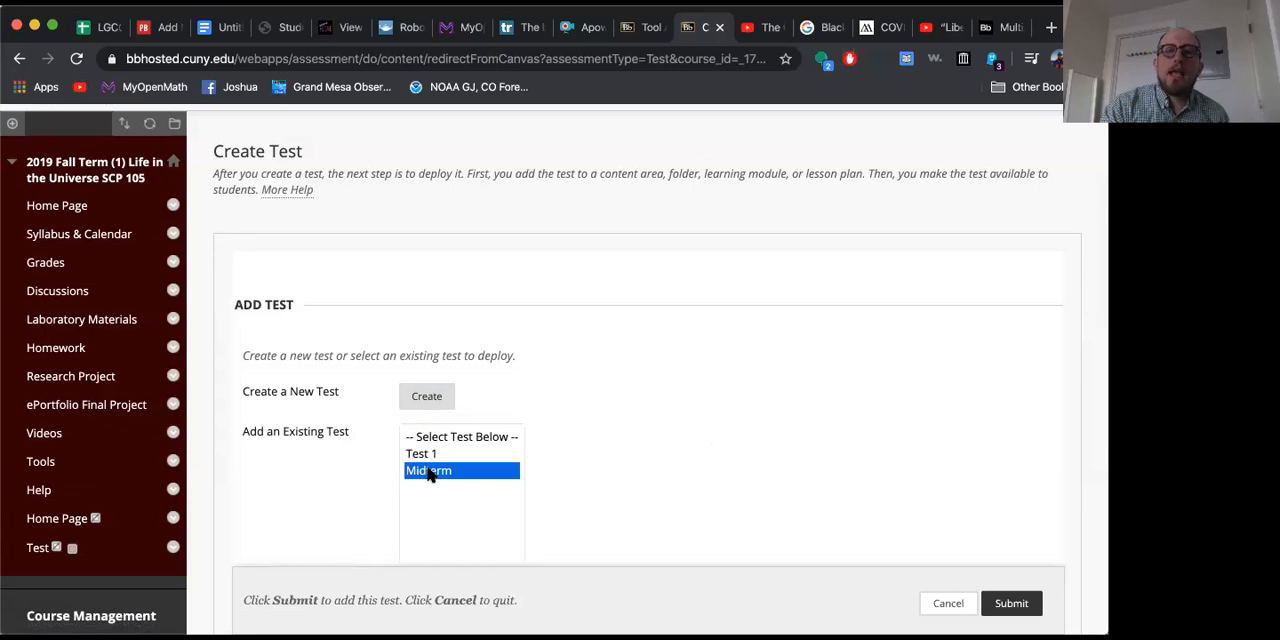
{"action": "scroll", "coordinate": [601, 478], "scroll_direction": "down", "scroll_amount": 3}
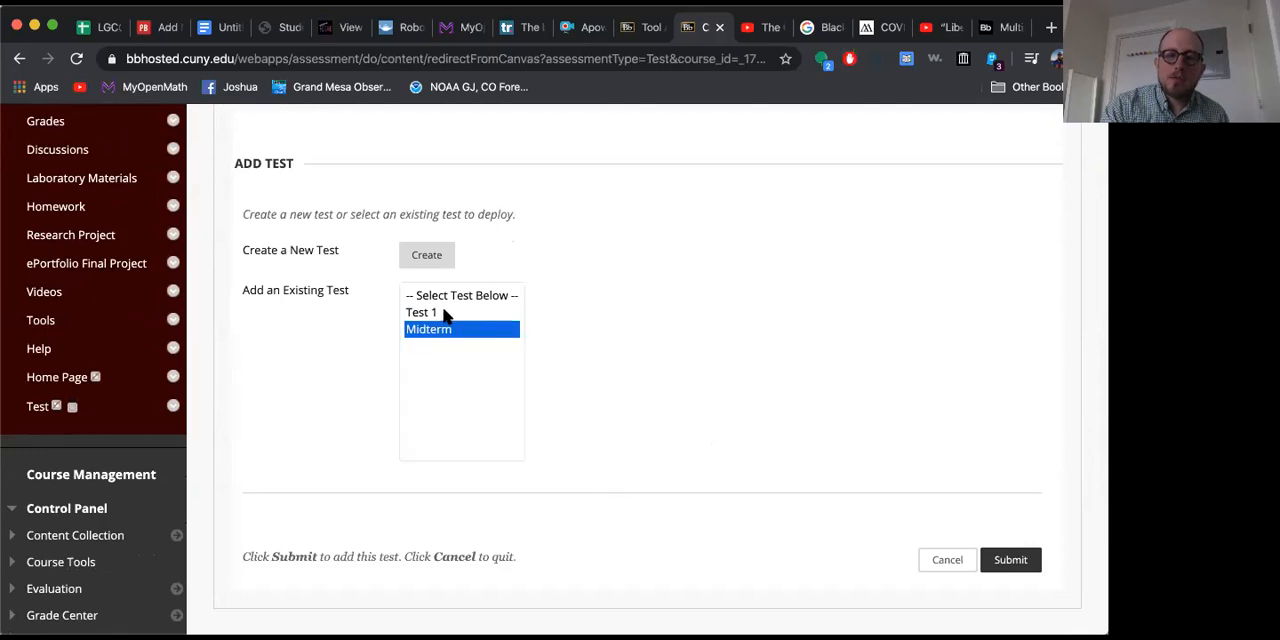
{"action": "left_click", "coordinate": [1010, 559]}
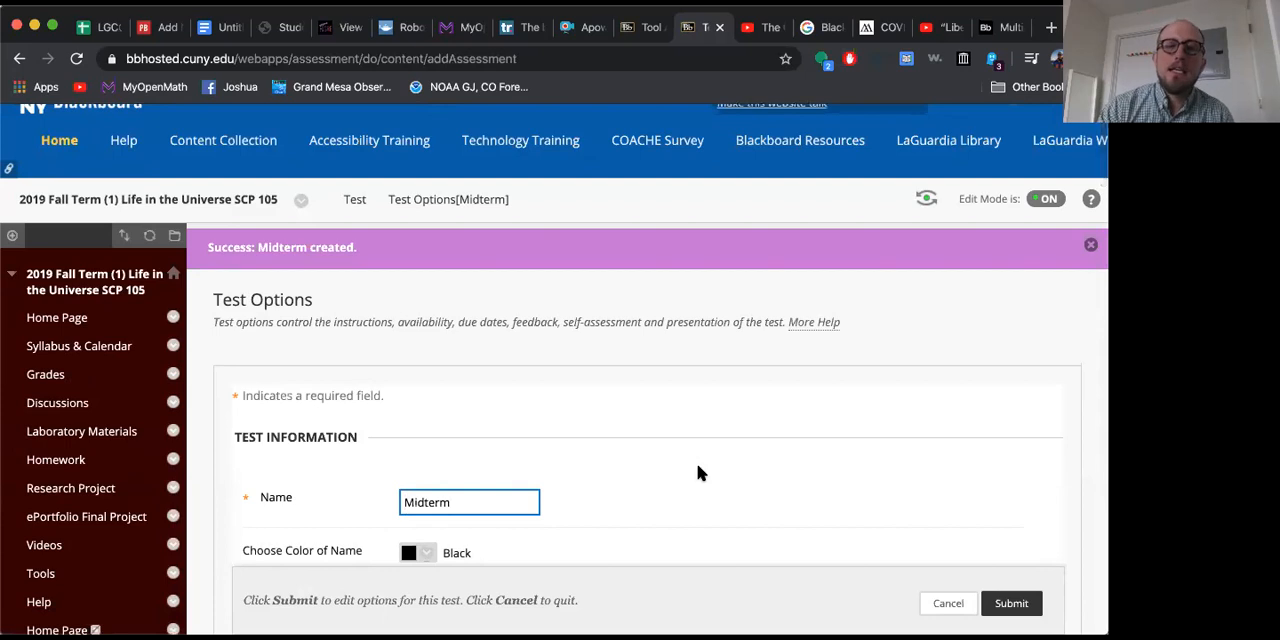
Step: Enter "This is your midterm test!" as the content link description in the Midterm's test options
{"action": "scroll", "coordinate": [698, 473], "scroll_direction": "down", "scroll_amount": 1}
{"action": "scroll", "coordinate": [698, 473], "scroll_direction": "down", "scroll_amount": 3}
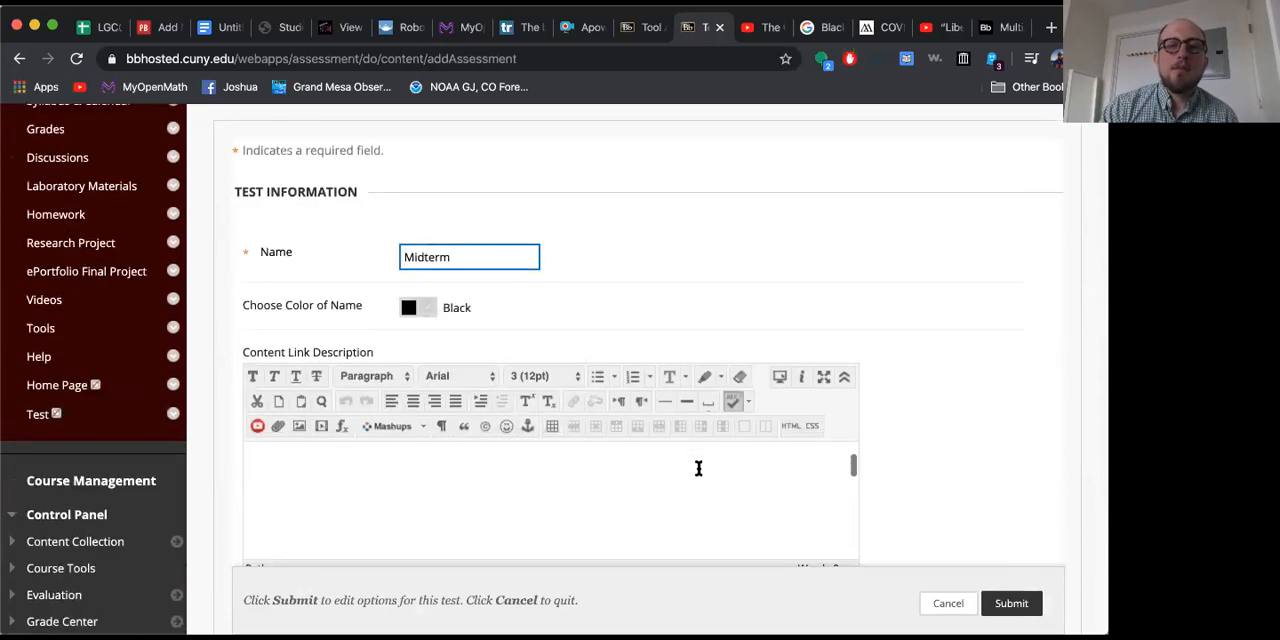
{"action": "scroll", "coordinate": [907, 397], "scroll_direction": "down", "scroll_amount": 3}
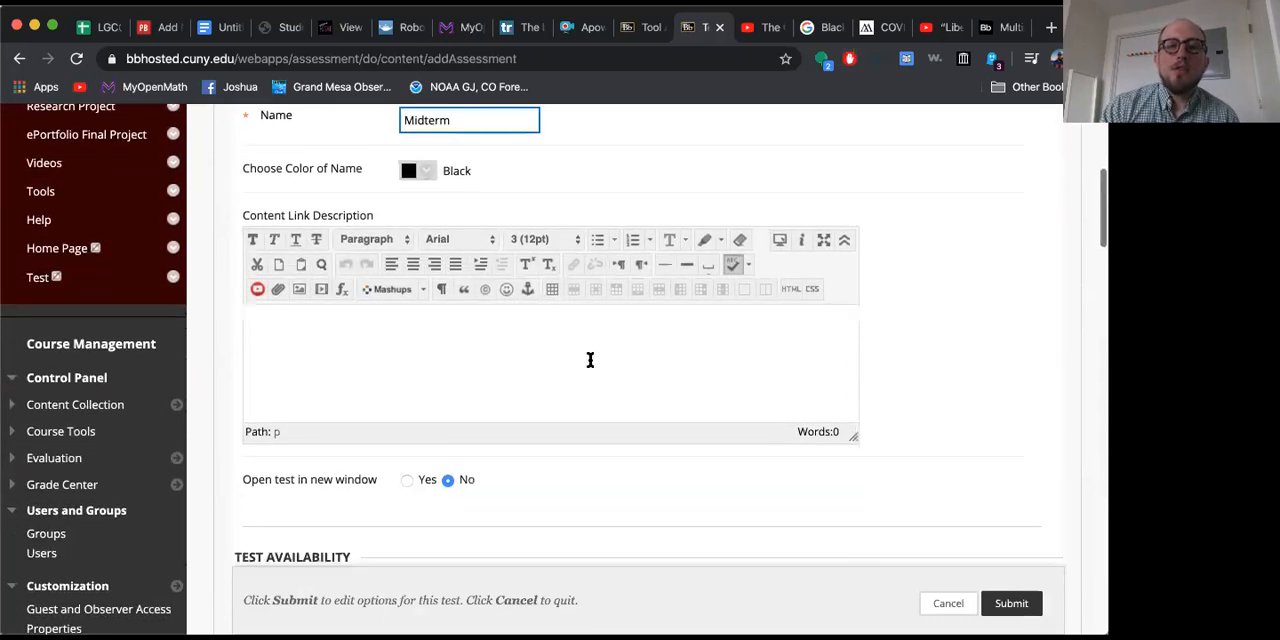
{"action": "left_click", "coordinate": [552, 369]}
{"action": "type", "text": "This is your midterm test!"}
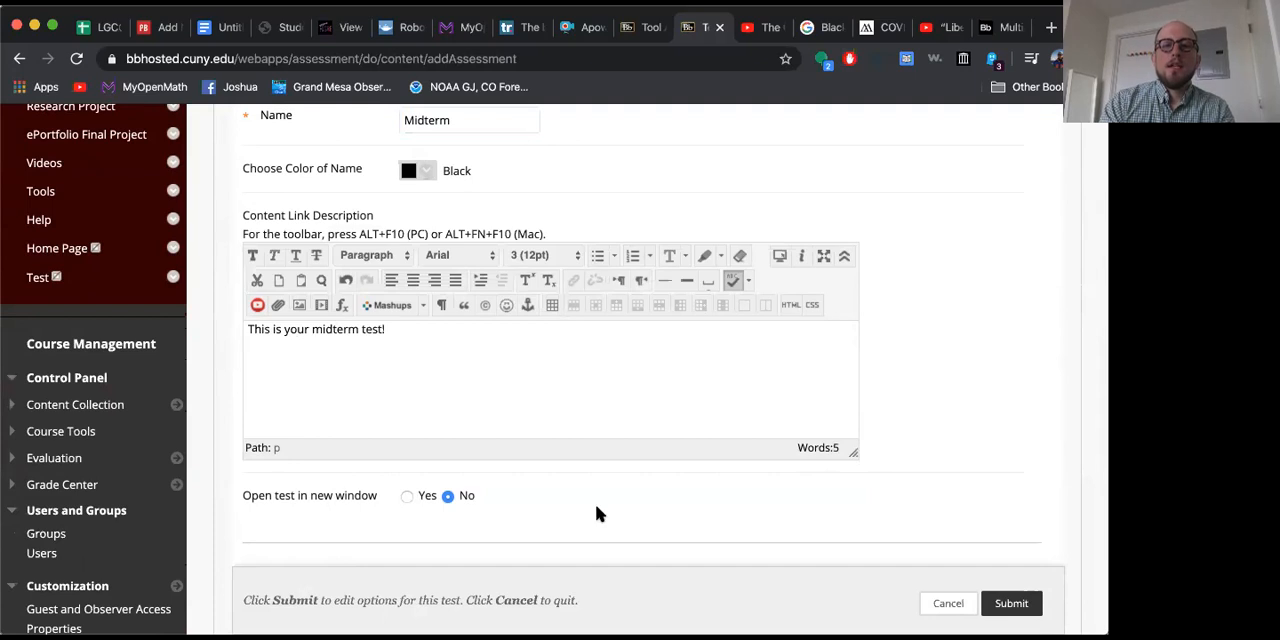
Step: Enable multiple attempts for the Midterm with unlimited attempts allowed, and score attempts using First Graded Attempt
{"action": "scroll", "coordinate": [596, 513], "scroll_direction": "down", "scroll_amount": 2}
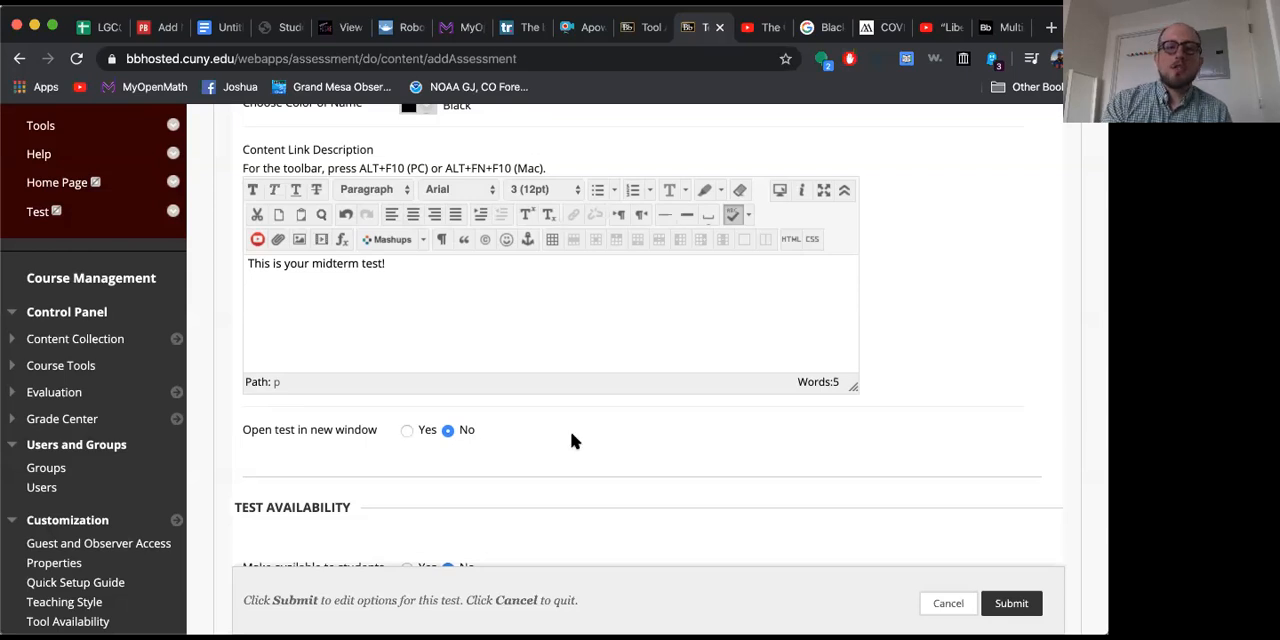
{"action": "scroll", "coordinate": [570, 435], "scroll_direction": "down", "scroll_amount": 2}
{"action": "scroll", "coordinate": [571, 440], "scroll_direction": "down", "scroll_amount": 4}
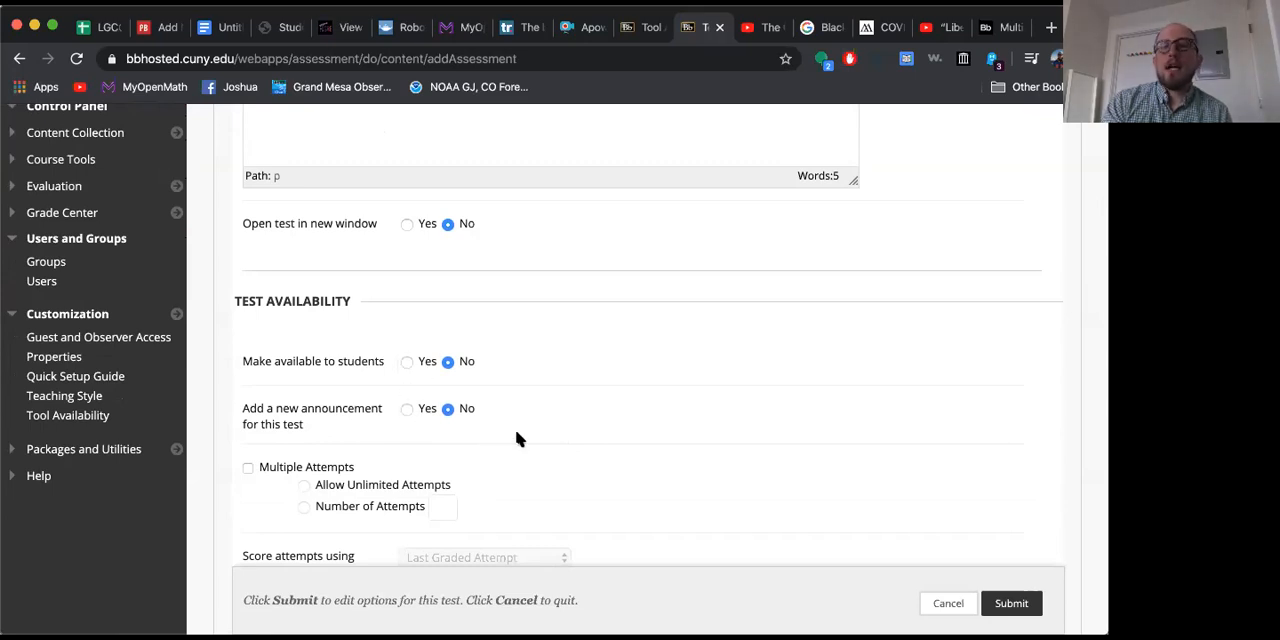
{"action": "scroll", "coordinate": [517, 437], "scroll_direction": "down", "scroll_amount": 2}
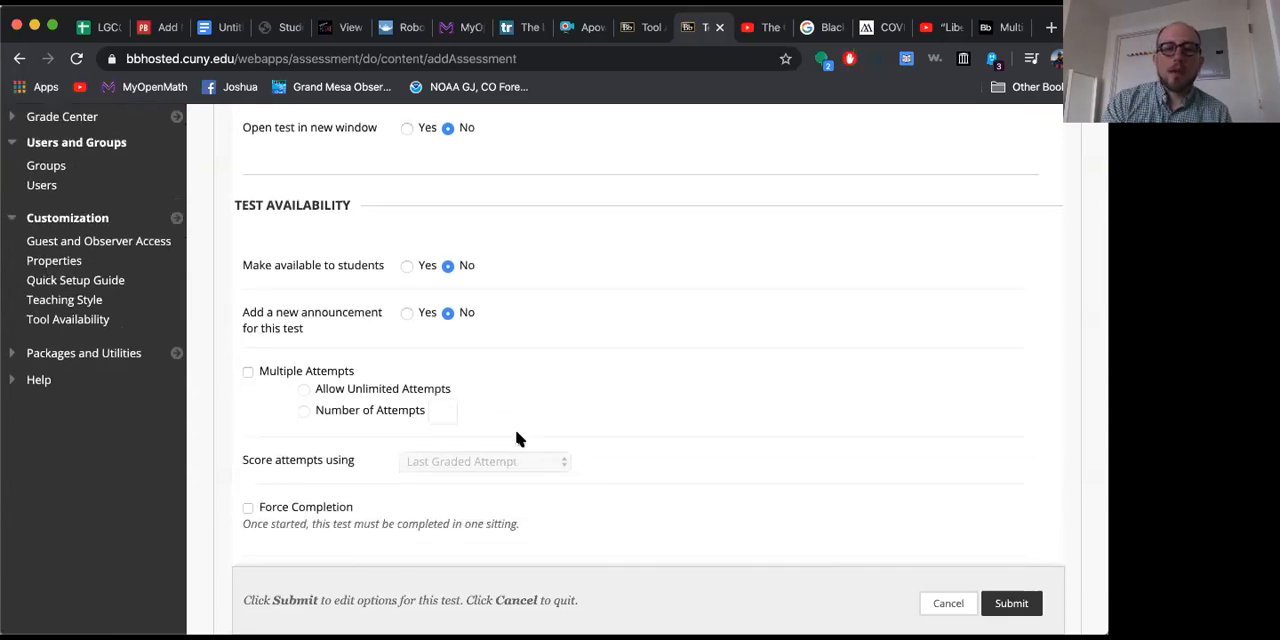
{"action": "scroll", "coordinate": [517, 437], "scroll_direction": "down", "scroll_amount": 2}
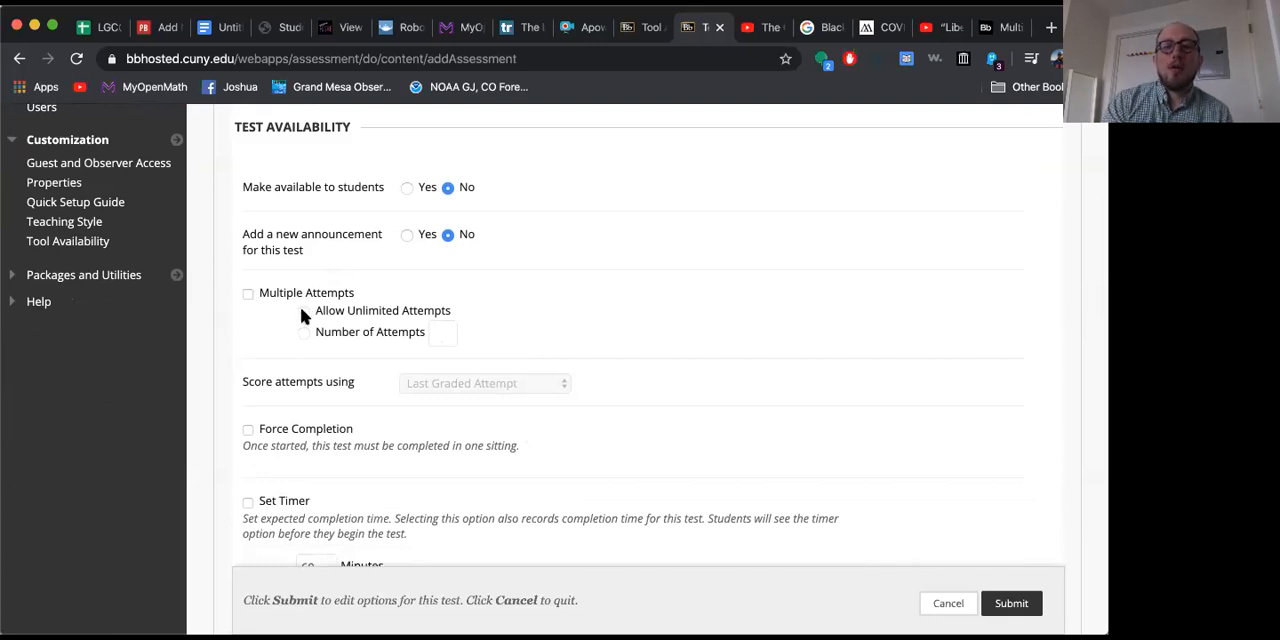
{"action": "left_click", "coordinate": [248, 293]}
{"action": "left_click", "coordinate": [248, 293]}
{"action": "scroll", "coordinate": [360, 394], "scroll_direction": "down", "scroll_amount": 2}
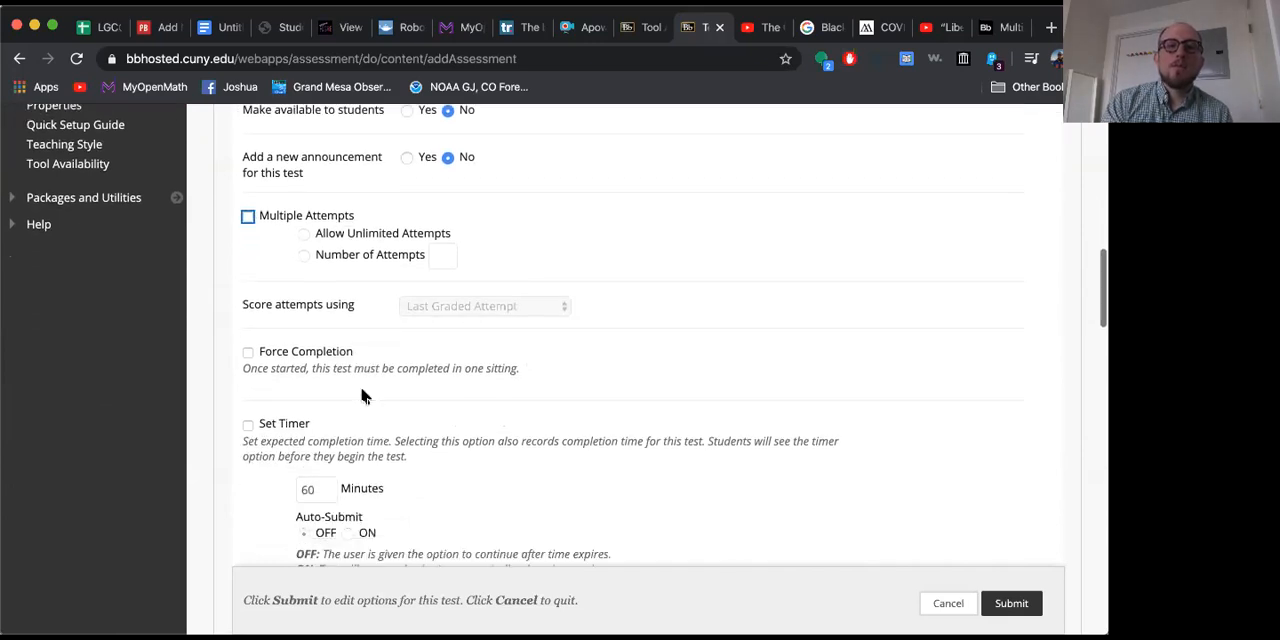
{"action": "left_click", "coordinate": [248, 216]}
{"action": "left_click", "coordinate": [471, 306]}
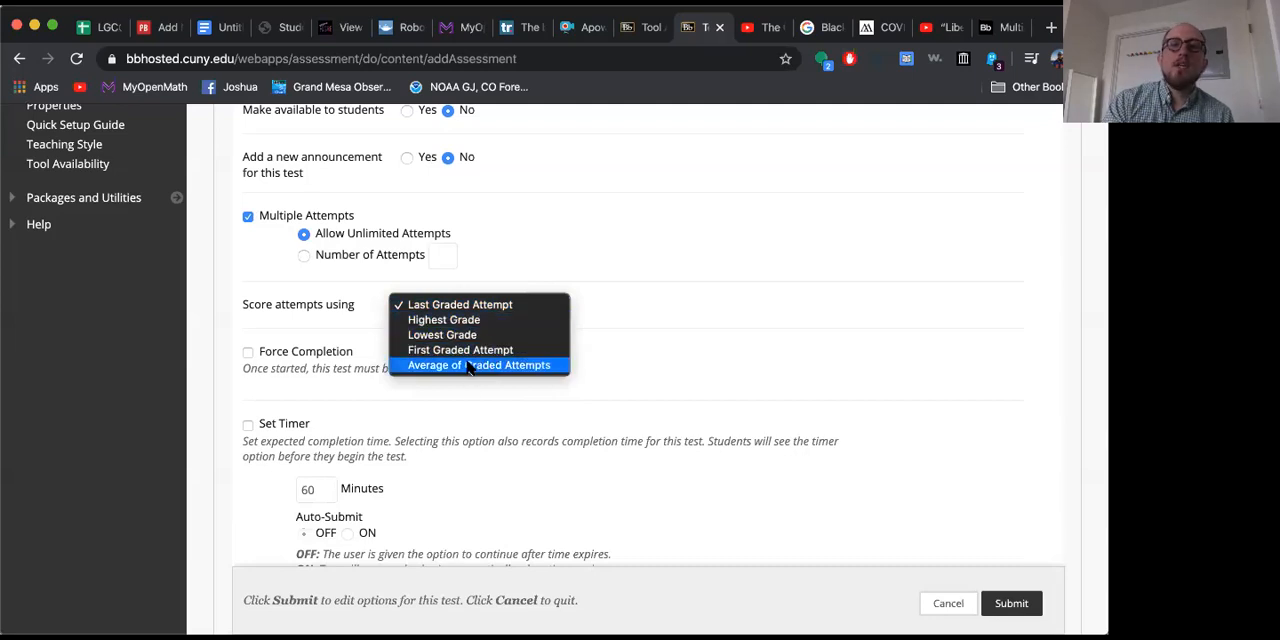
{"action": "left_click", "coordinate": [457, 350]}
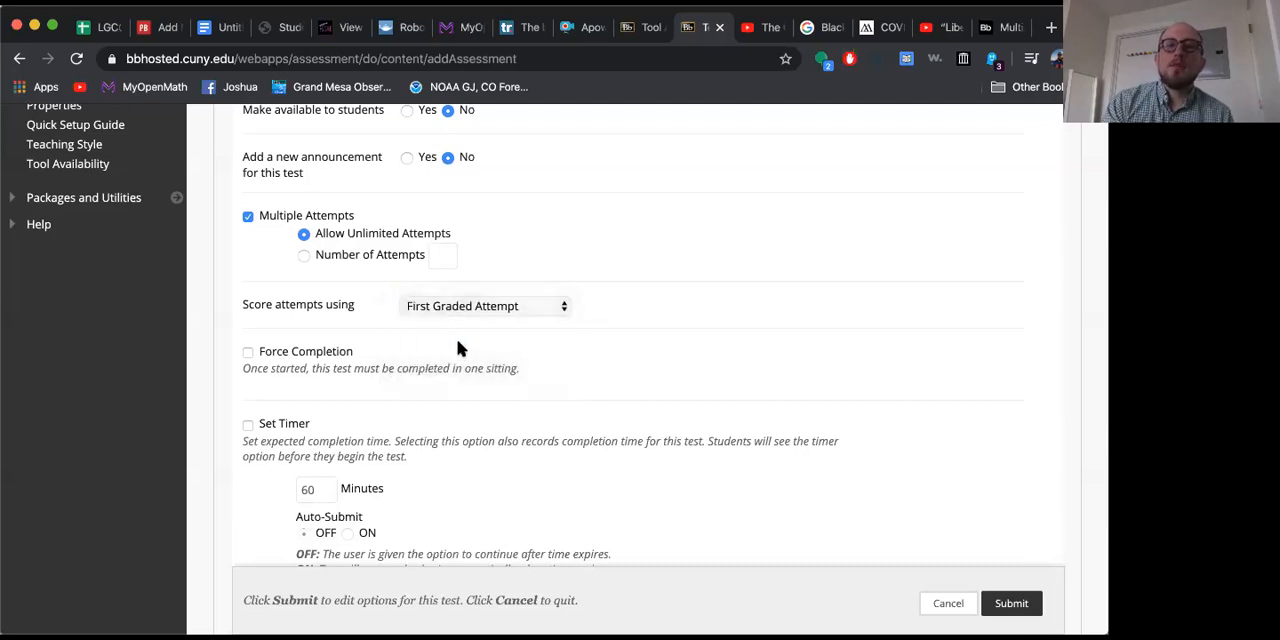
Step: Check the attempt scoring choice and turn off Multiple Attempts for the Midterm
{"action": "left_click", "coordinate": [530, 304]}
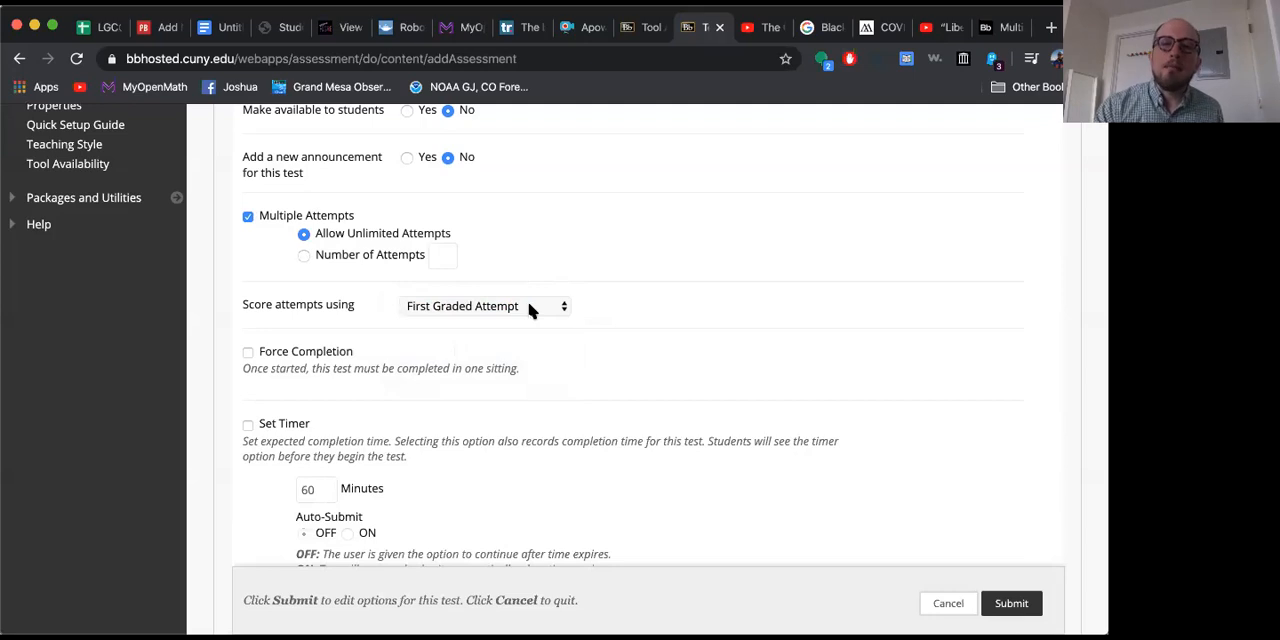
{"action": "left_click", "coordinate": [555, 302]}
{"action": "left_click", "coordinate": [247, 216]}
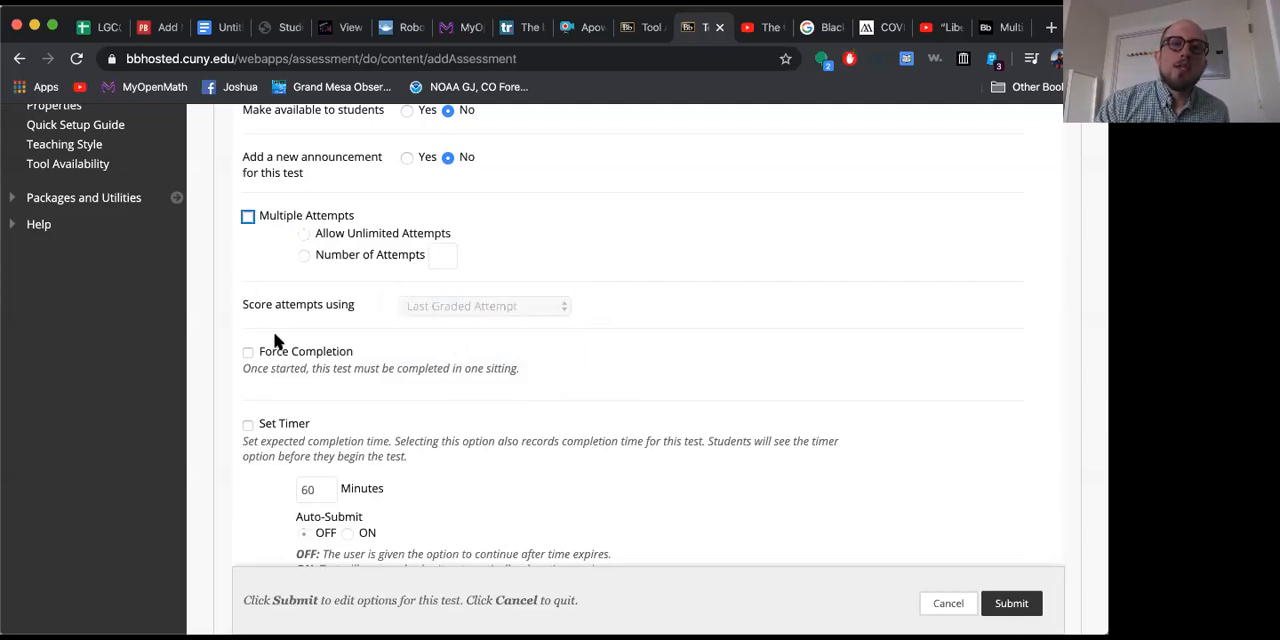
Step: Try the Force Completion and Set Timer options, switching each one on and back off
{"action": "left_click", "coordinate": [247, 354]}
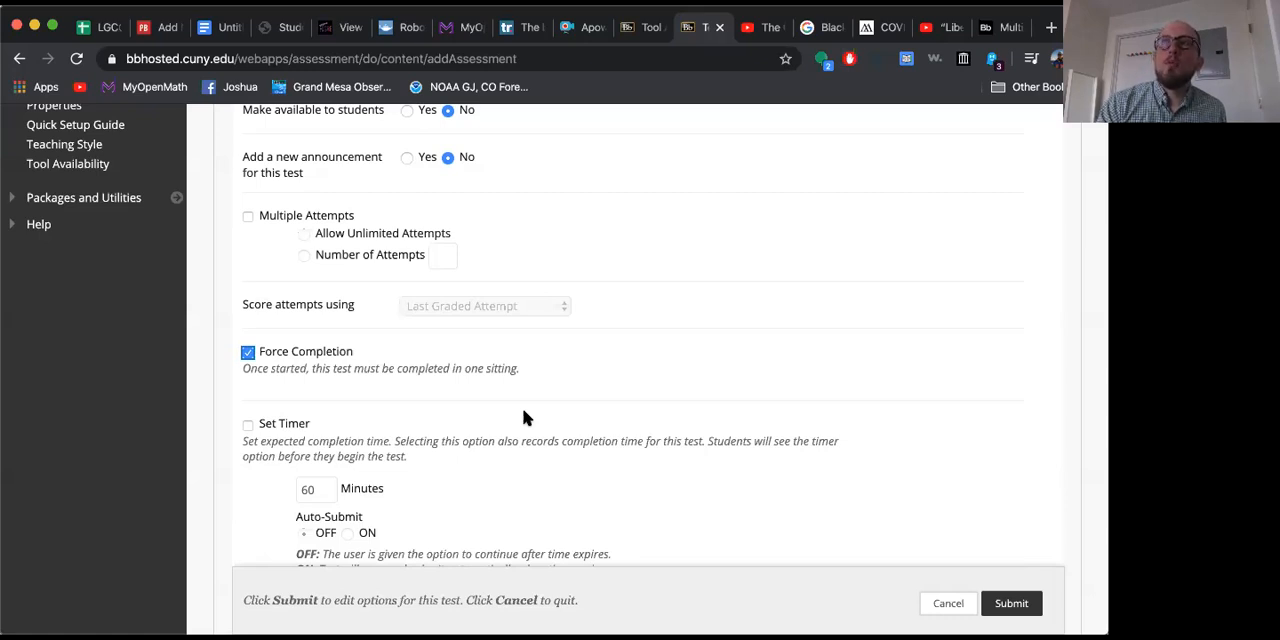
{"action": "left_click", "coordinate": [249, 356]}
{"action": "scroll", "coordinate": [391, 383], "scroll_direction": "down", "scroll_amount": 2}
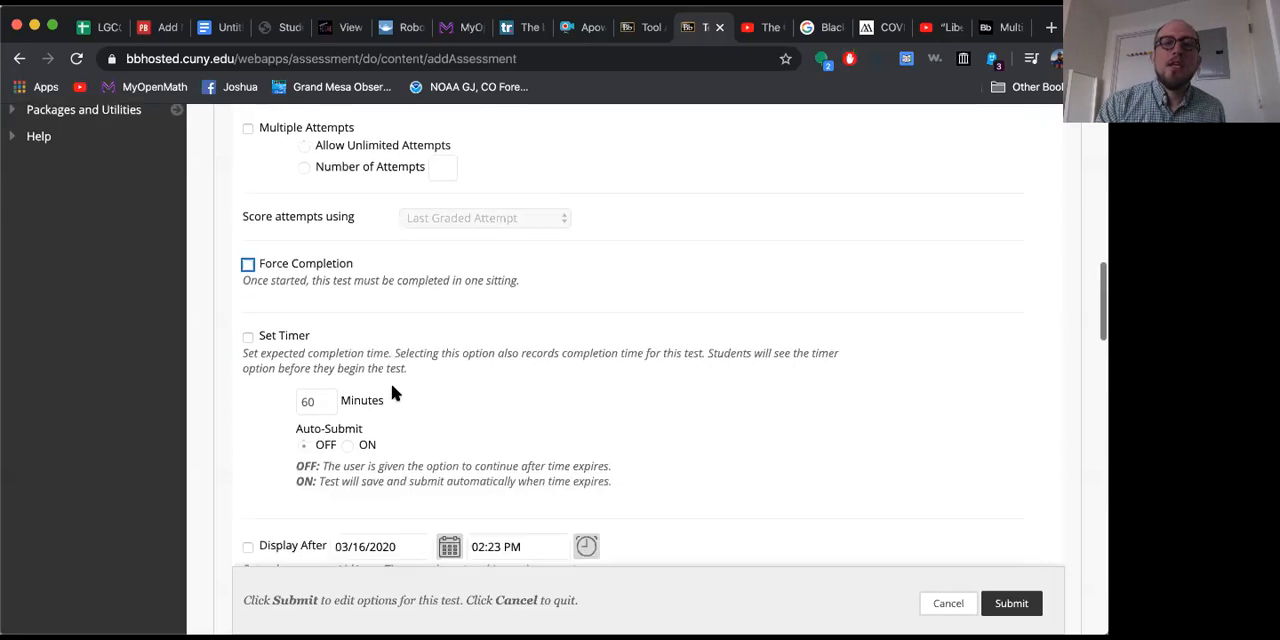
{"action": "left_click", "coordinate": [249, 342]}
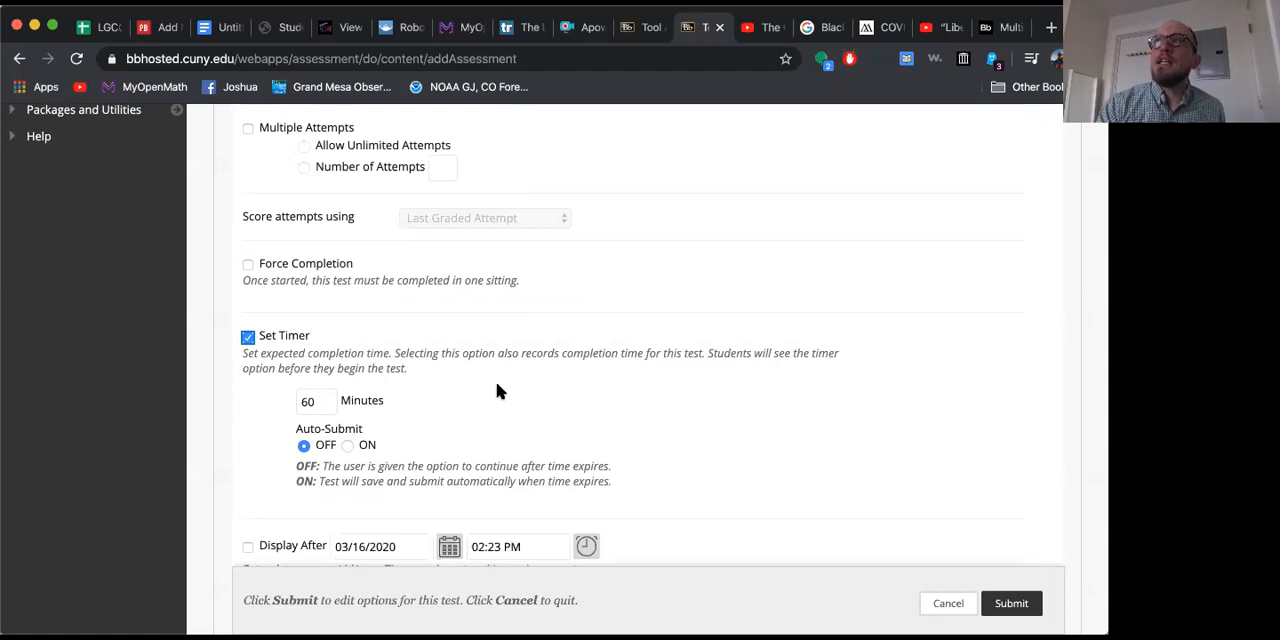
{"action": "left_click", "coordinate": [247, 337]}
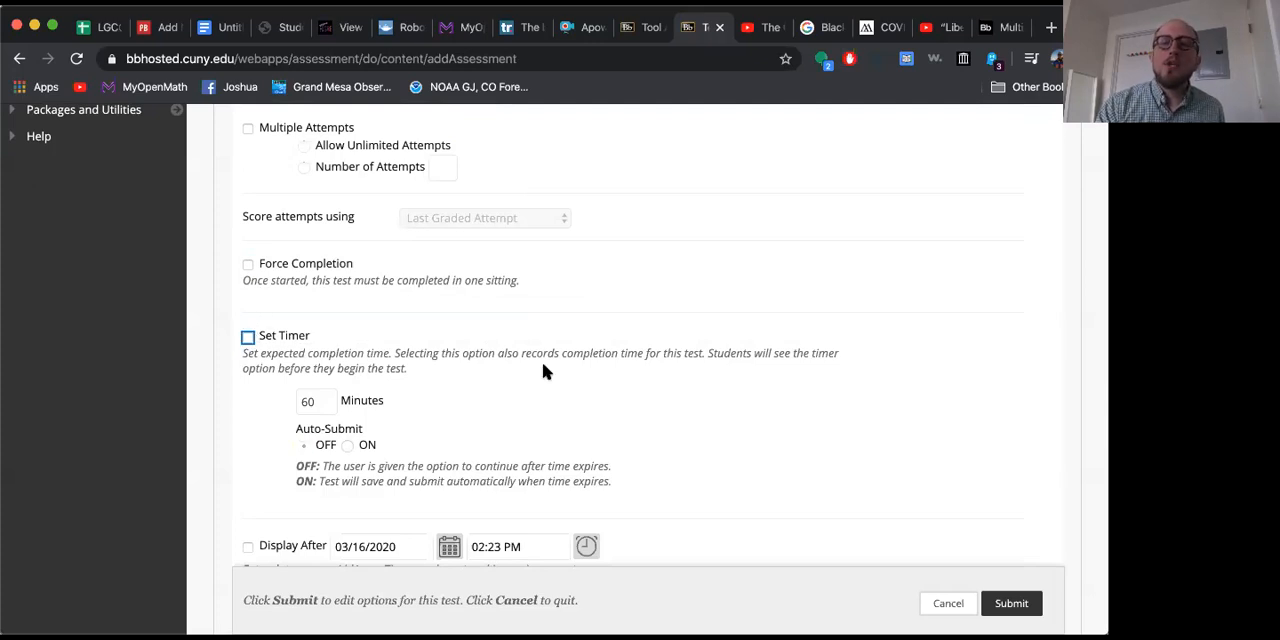
Step: Try a Display After date of 03/23/2020 for the test and turn that restriction back off
{"action": "scroll", "coordinate": [543, 371], "scroll_direction": "down", "scroll_amount": 3}
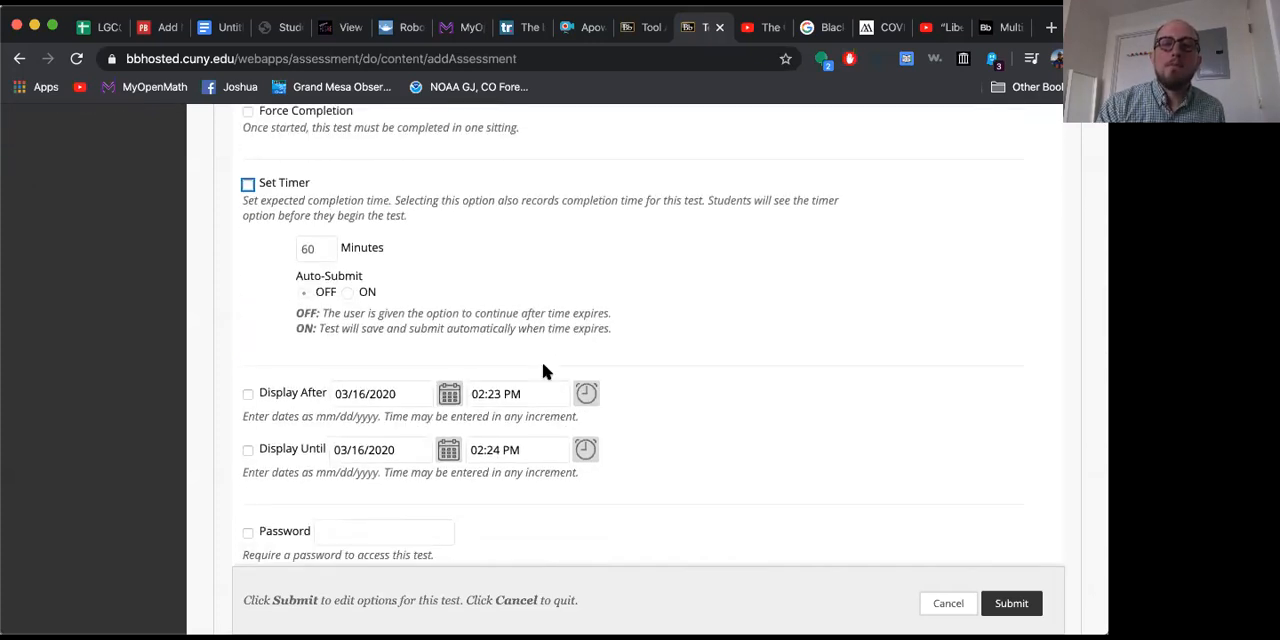
{"action": "left_click", "coordinate": [248, 395]}
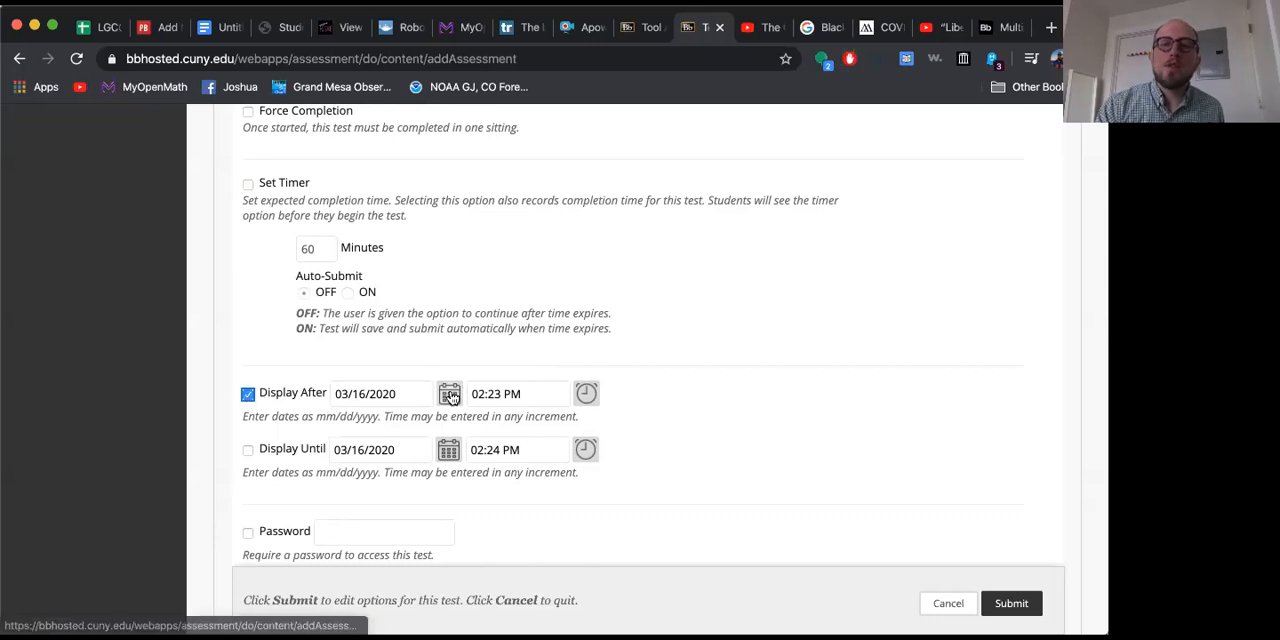
{"action": "left_click", "coordinate": [448, 395]}
{"action": "left_click", "coordinate": [497, 350]}
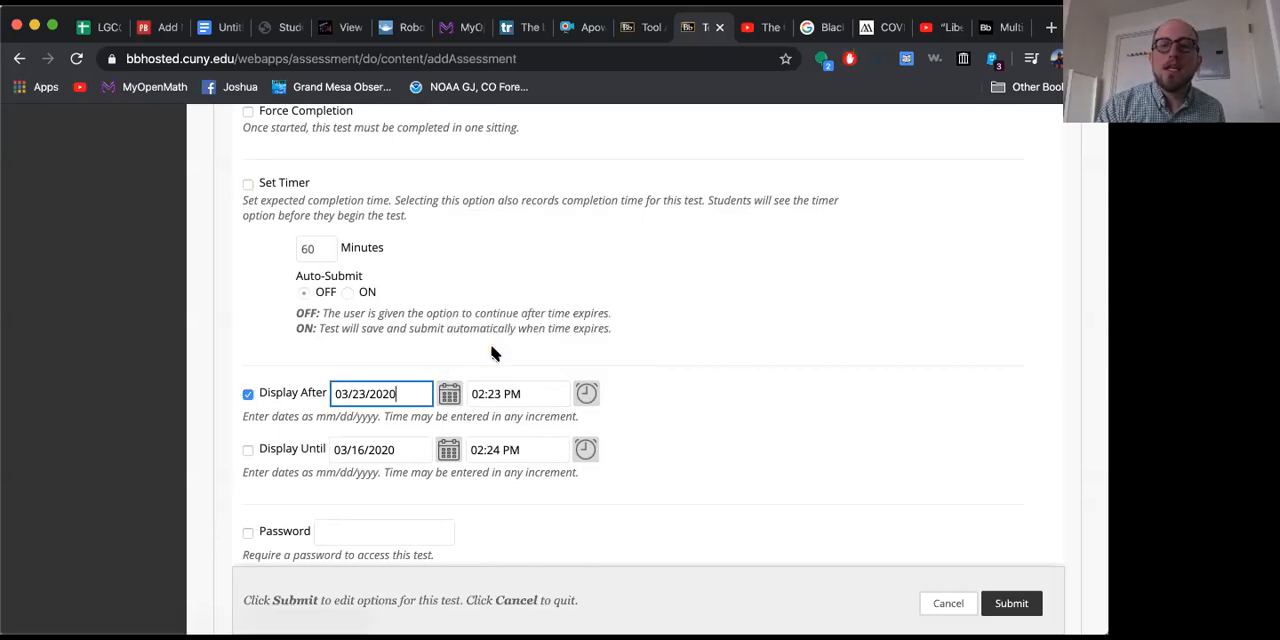
{"action": "left_click", "coordinate": [248, 395]}
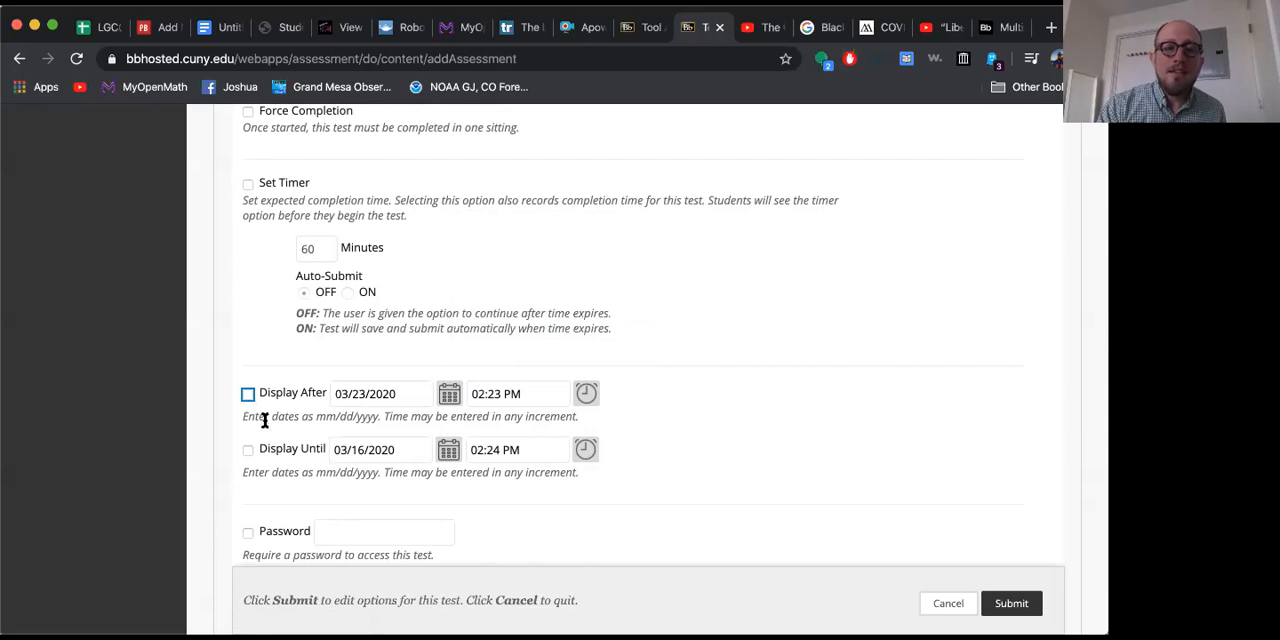
Step: Enable Display Until for the test and set its date to 03/17/2020
{"action": "left_click", "coordinate": [248, 451]}
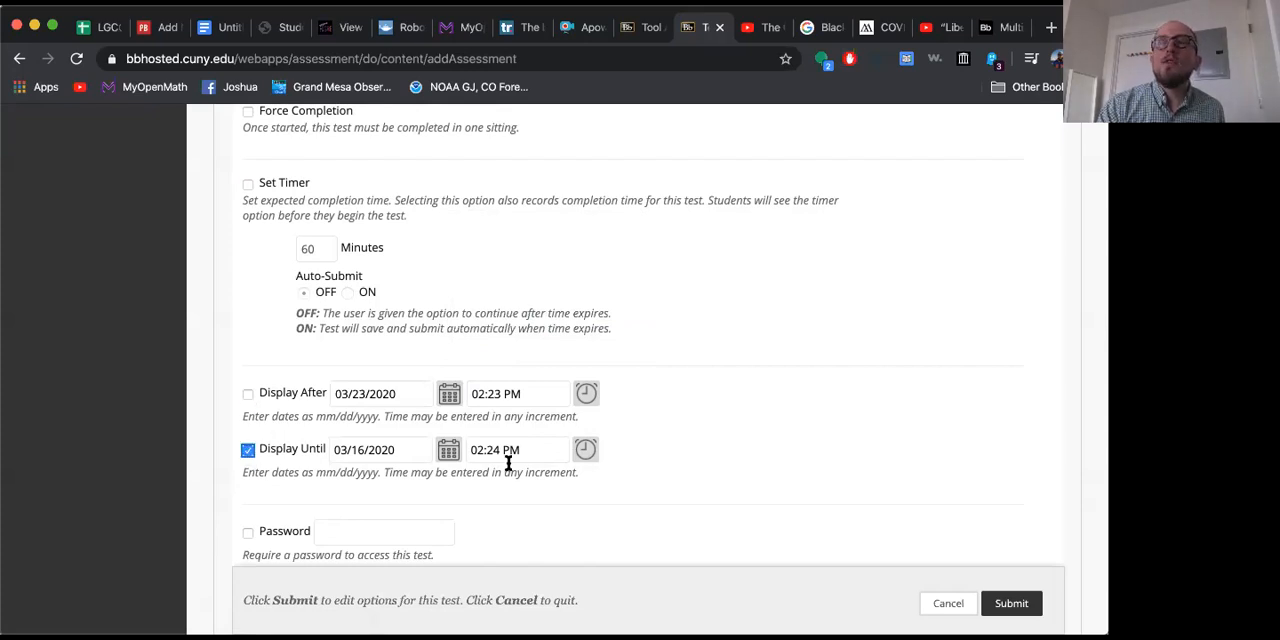
{"action": "left_click", "coordinate": [449, 450]}
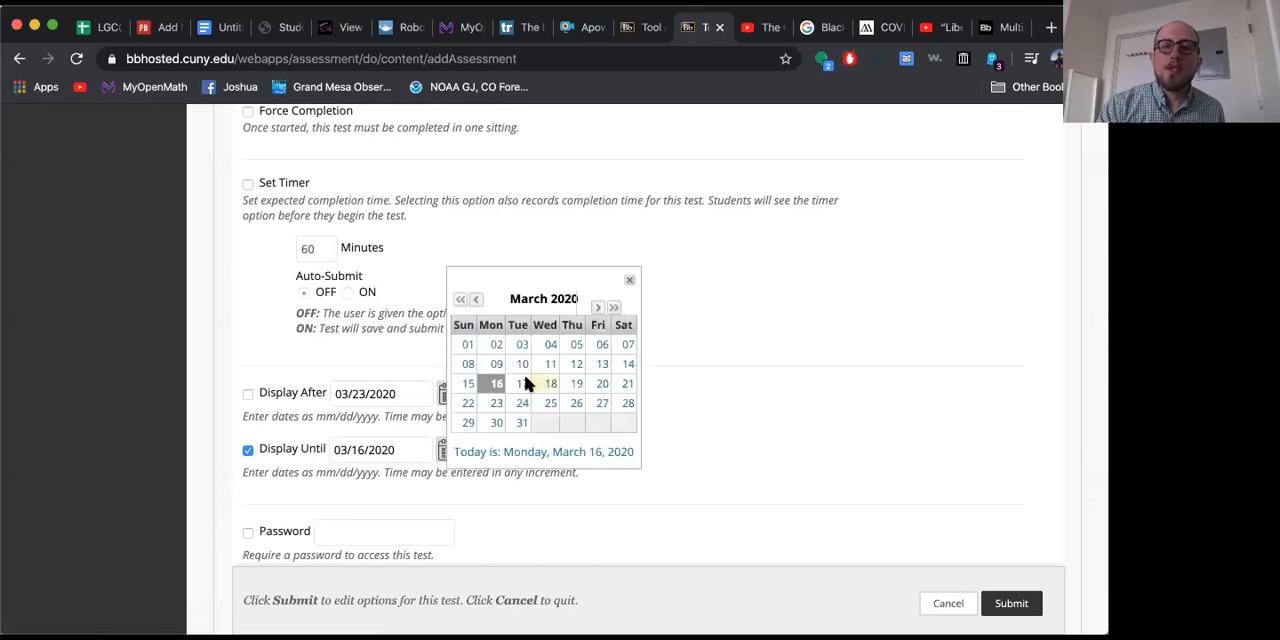
{"action": "left_click", "coordinate": [524, 384]}
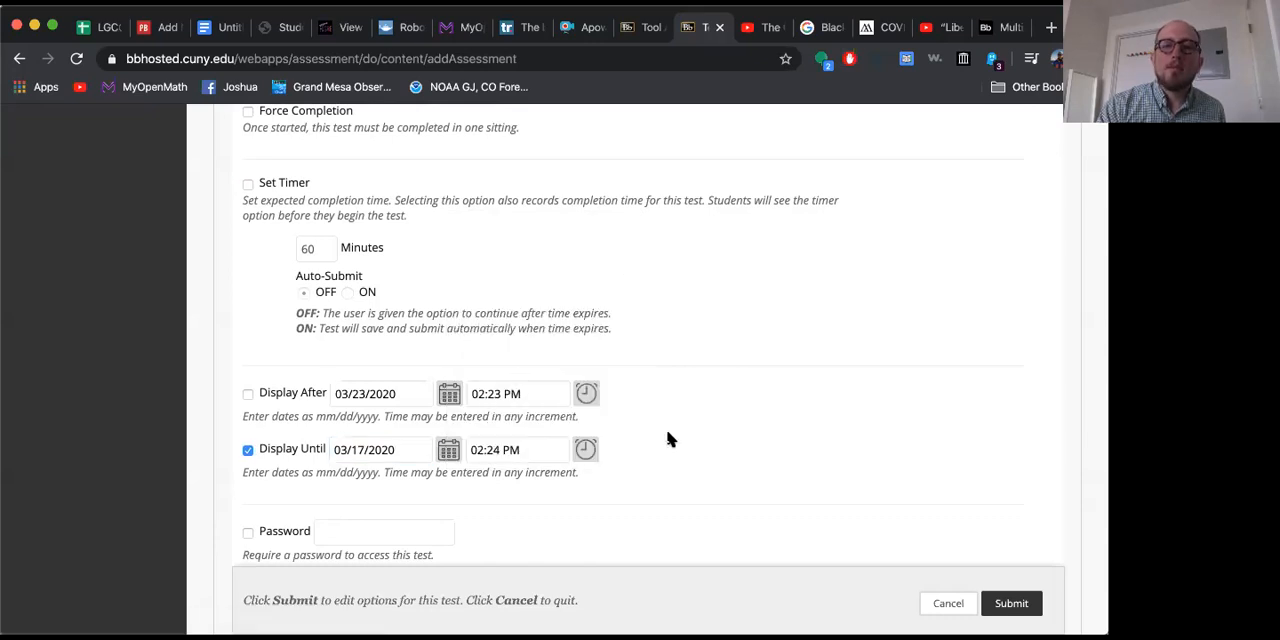
Step: Try requiring a password by entering the test password, and turn the requirement off and clear the field
{"action": "scroll", "coordinate": [669, 438], "scroll_direction": "down", "scroll_amount": 3}
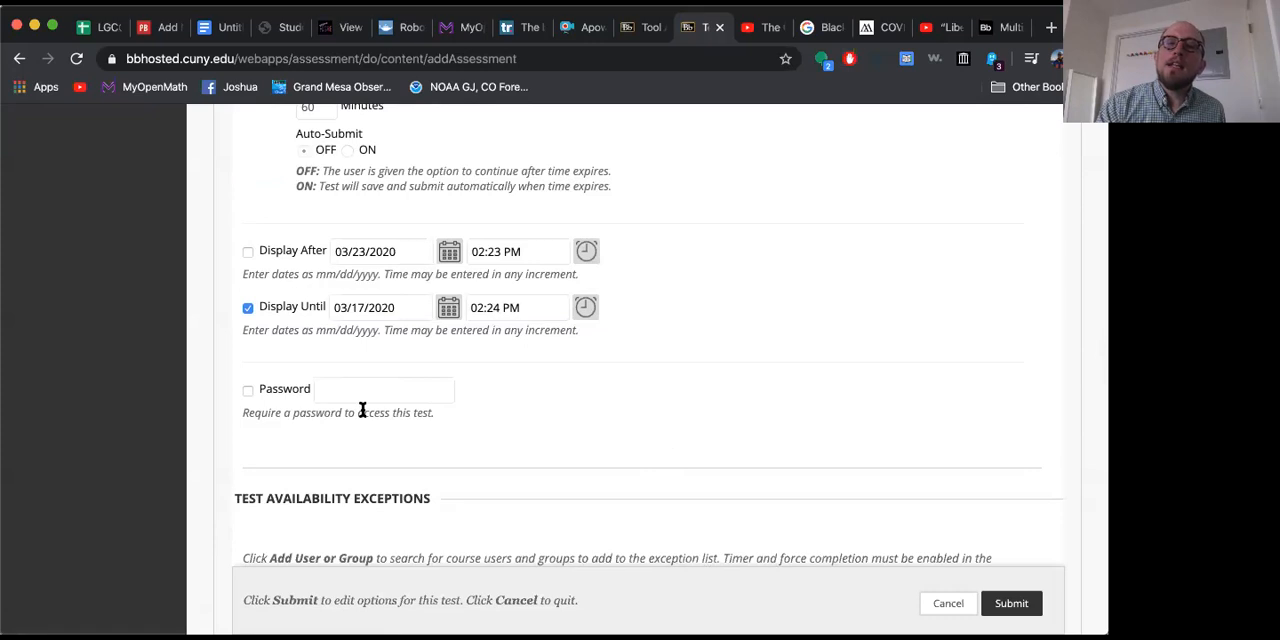
{"action": "left_click", "coordinate": [247, 390]}
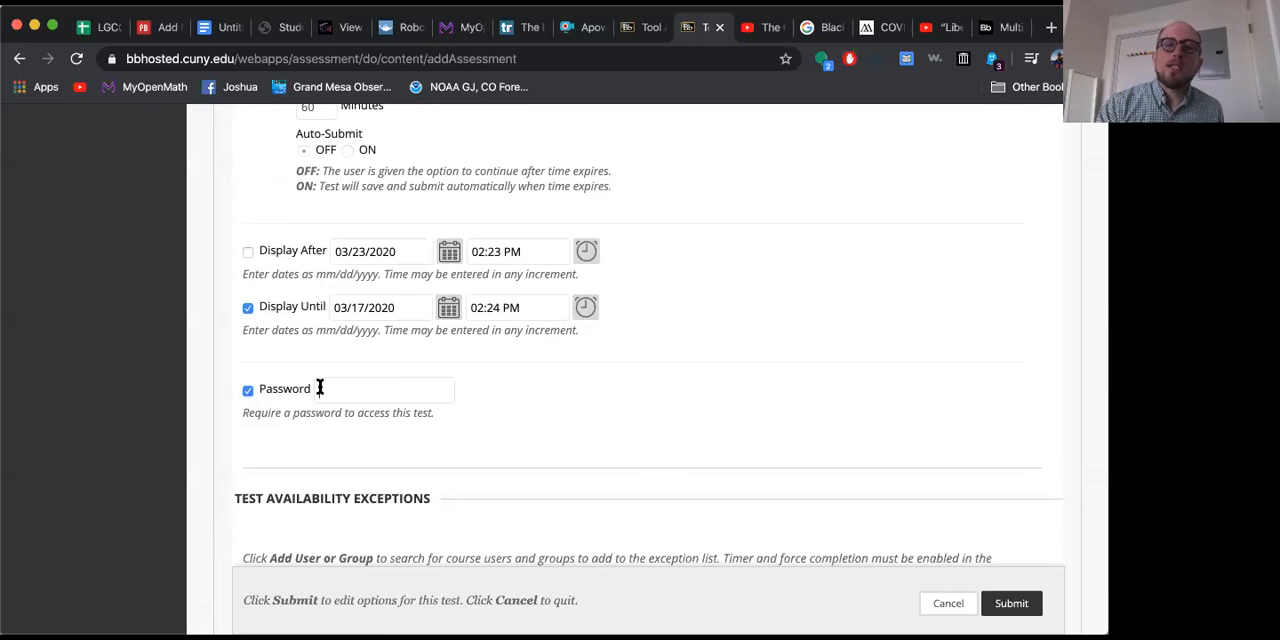
{"action": "left_click", "coordinate": [320, 388]}
{"action": "type", "text": "password"}
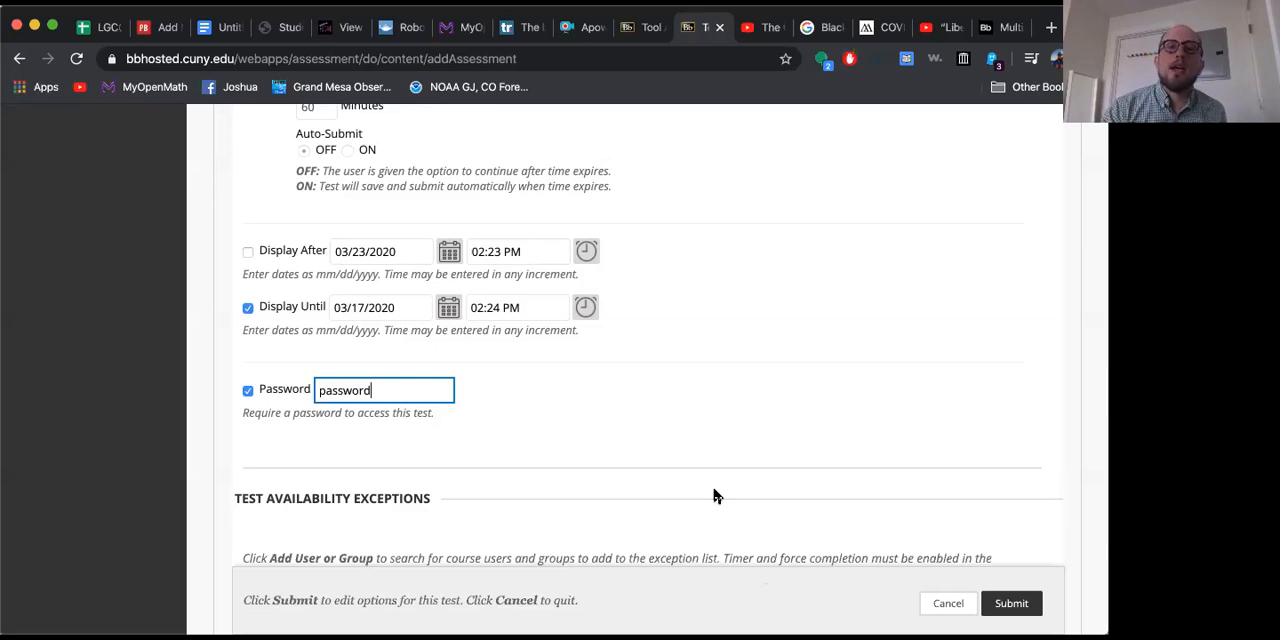
{"action": "left_click", "coordinate": [250, 393]}
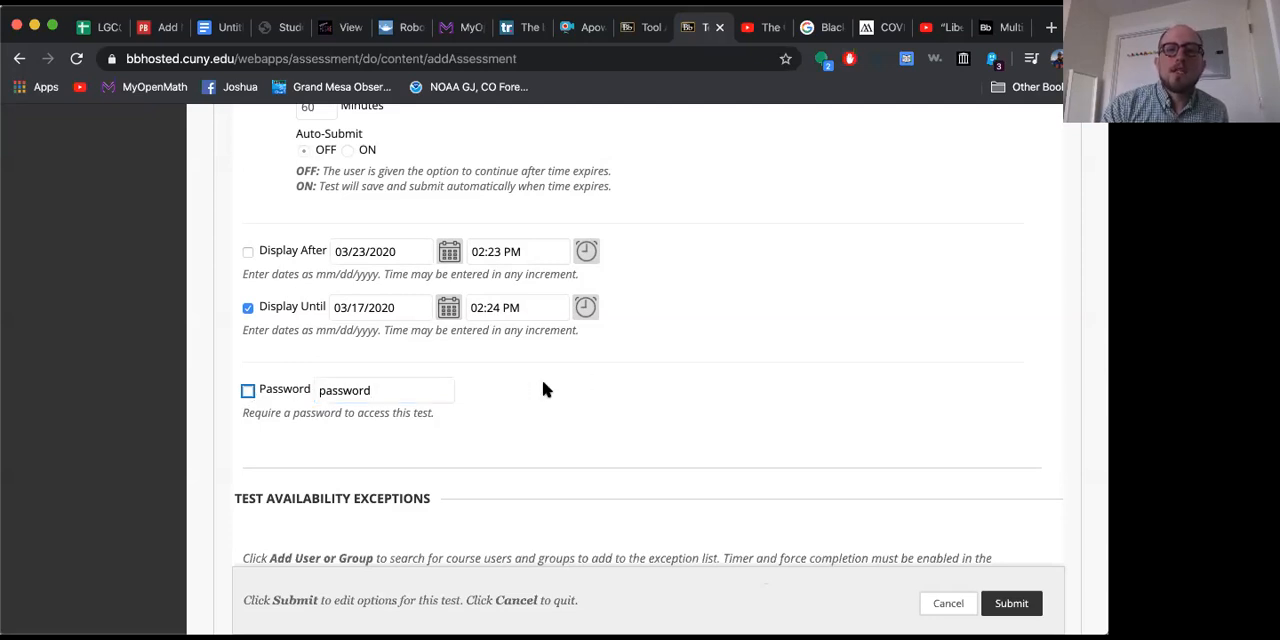
{"action": "double_click", "coordinate": [380, 389]}
{"action": "key", "text": "BackSpace"}
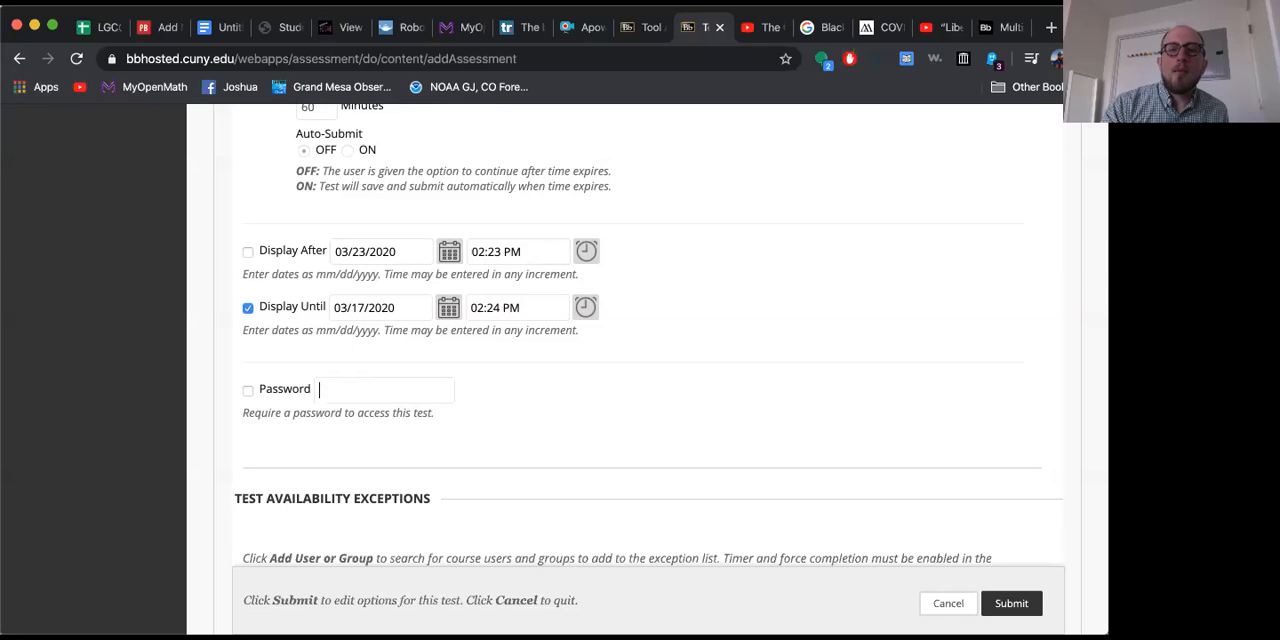
Step: Enable the test's Due Date and set it to 03/17/2020
{"action": "scroll", "coordinate": [640, 445], "scroll_direction": "down", "scroll_amount": 4}
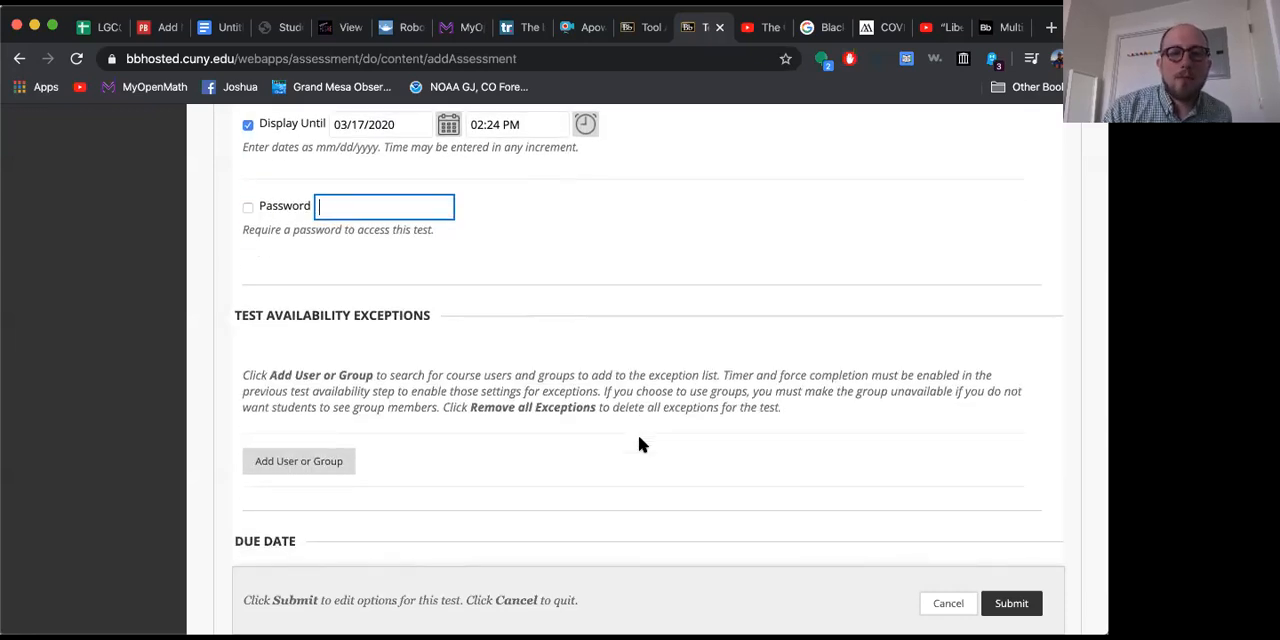
{"action": "scroll", "coordinate": [630, 430], "scroll_direction": "down", "scroll_amount": 1}
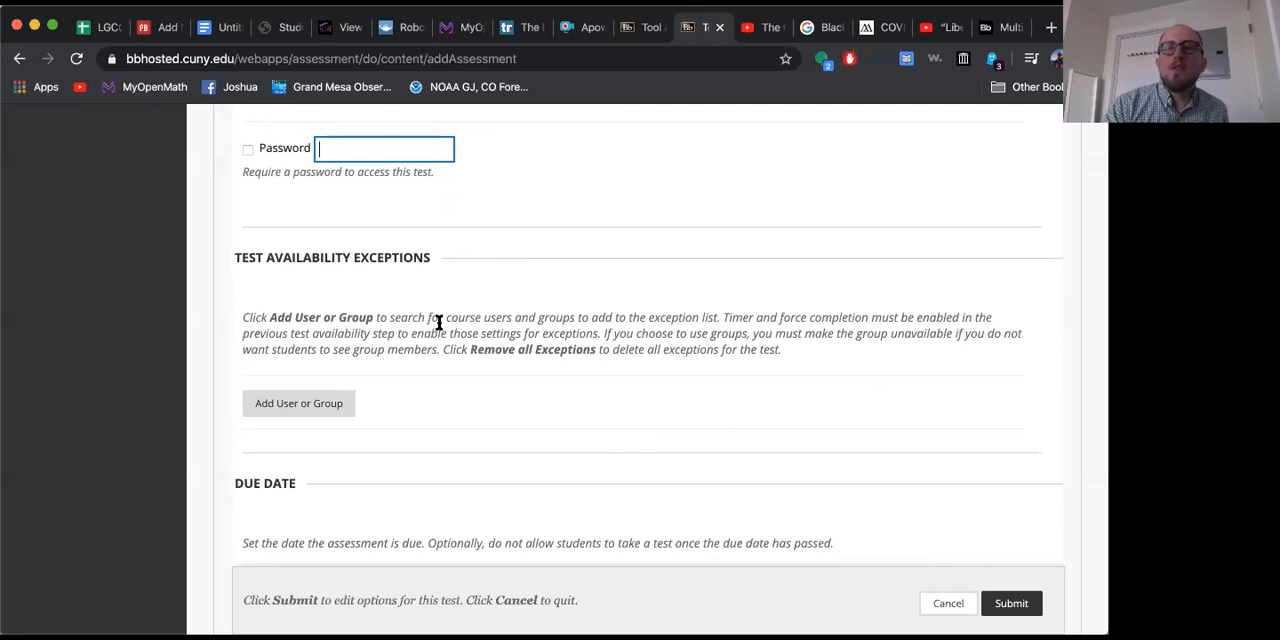
{"action": "scroll", "coordinate": [438, 322], "scroll_direction": "down", "scroll_amount": 3}
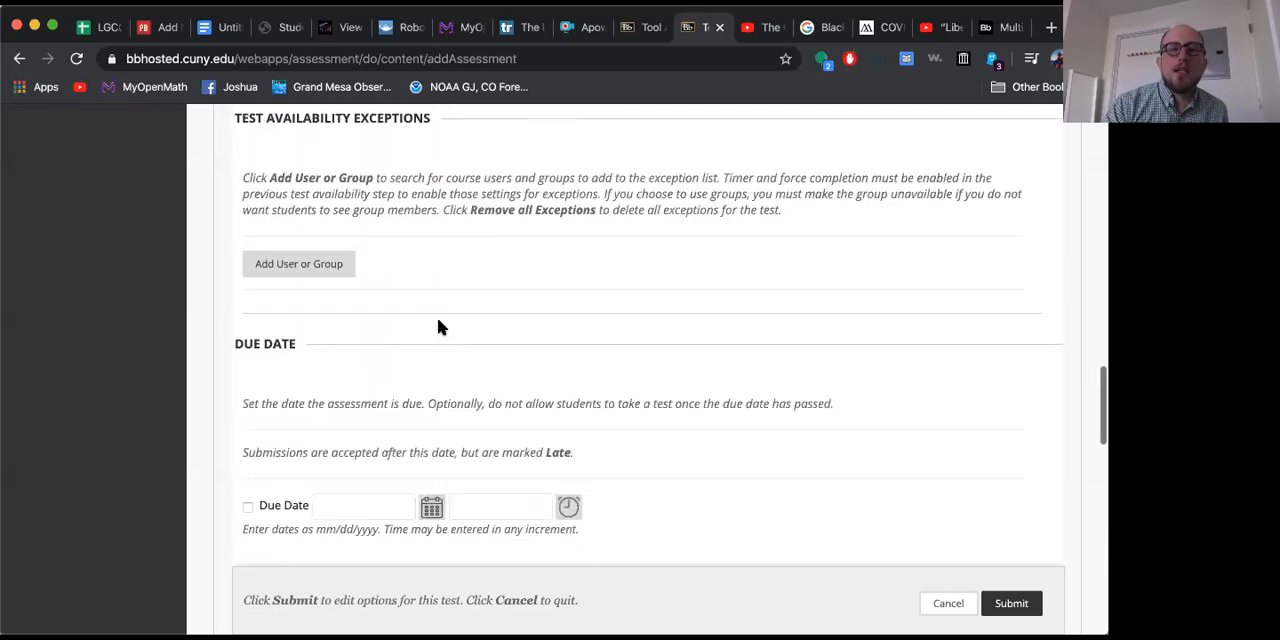
{"action": "scroll", "coordinate": [437, 327], "scroll_direction": "down", "scroll_amount": 2}
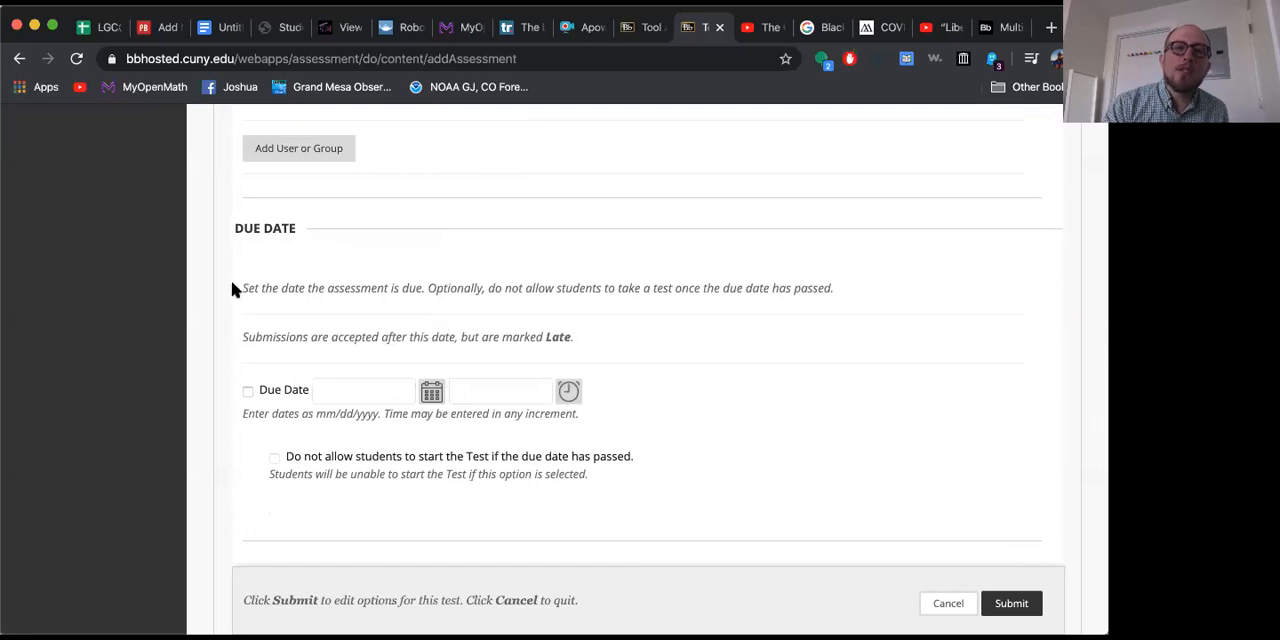
{"action": "scroll", "coordinate": [243, 389], "scroll_direction": "up", "scroll_amount": 1}
{"action": "left_click", "coordinate": [245, 392]}
{"action": "left_click", "coordinate": [245, 392]}
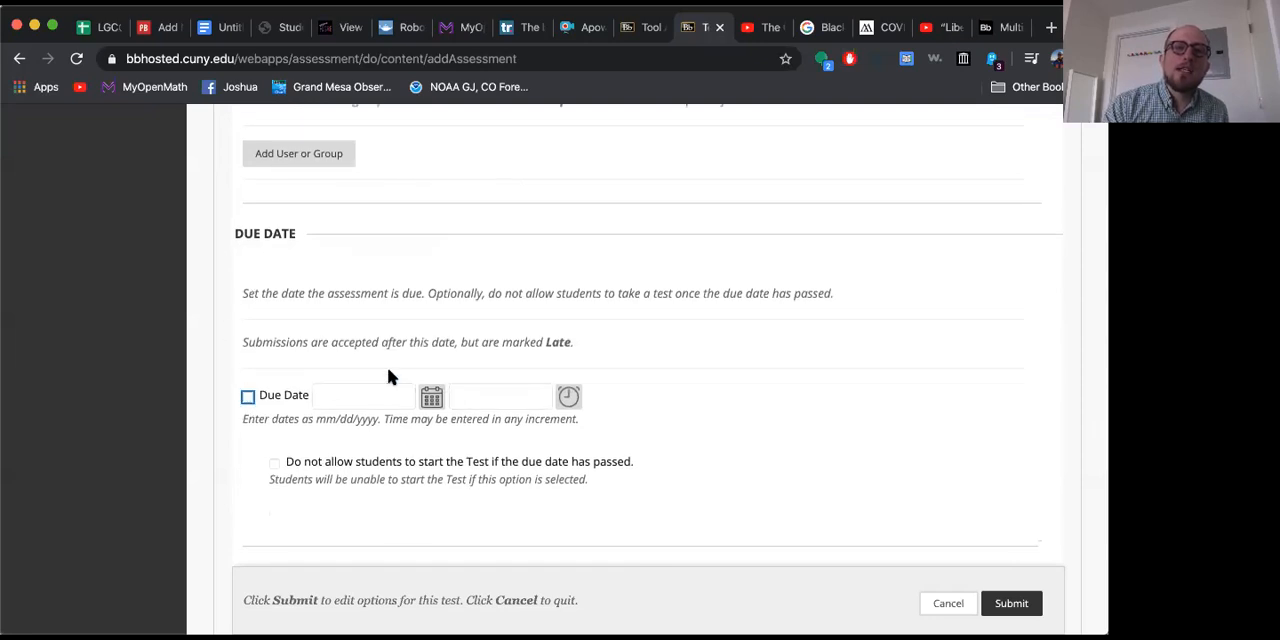
{"action": "left_click", "coordinate": [247, 396]}
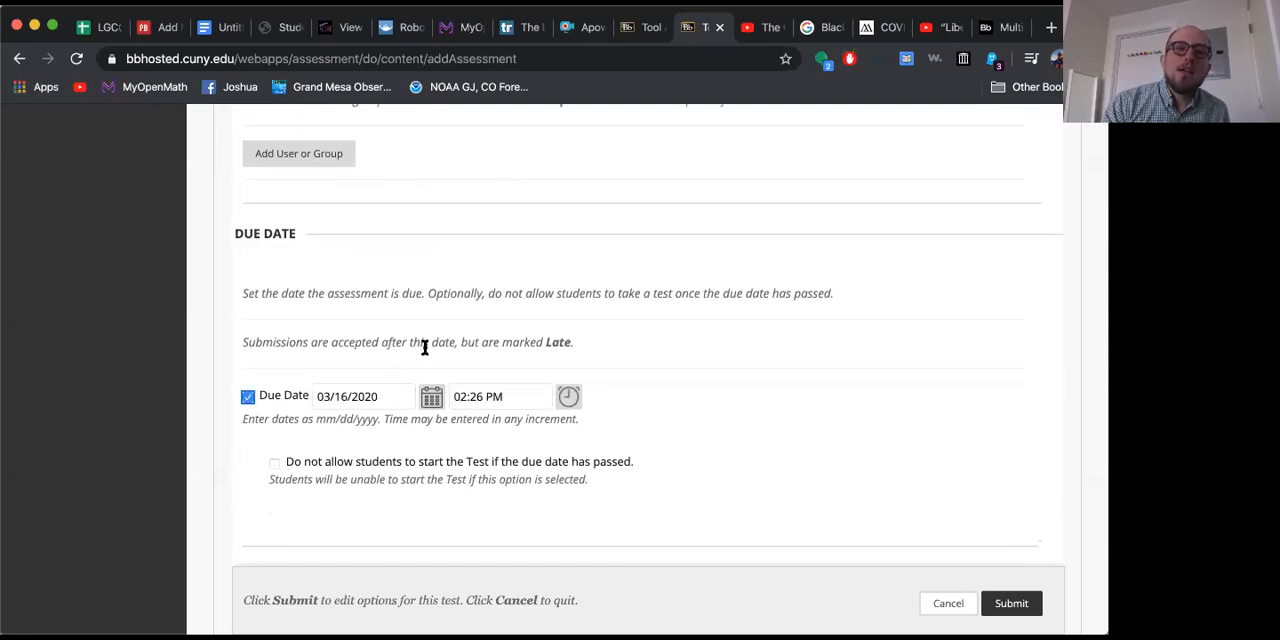
{"action": "scroll", "coordinate": [424, 346], "scroll_direction": "up", "scroll_amount": 10}
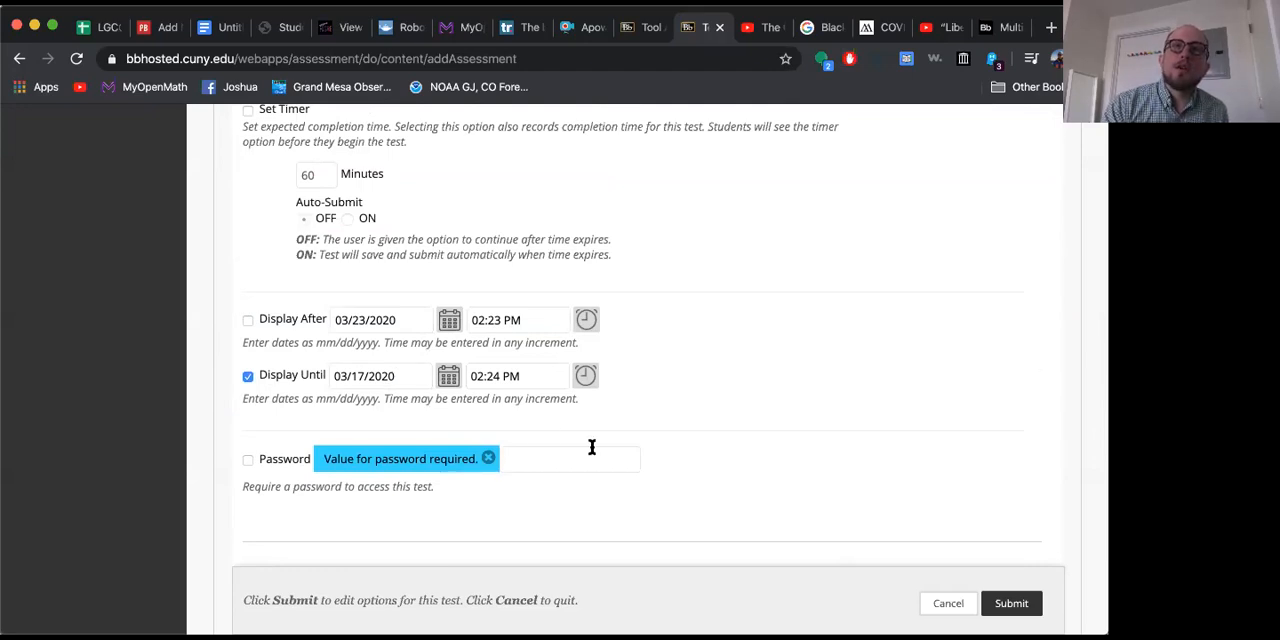
{"action": "scroll", "coordinate": [592, 447], "scroll_direction": "down", "scroll_amount": 8}
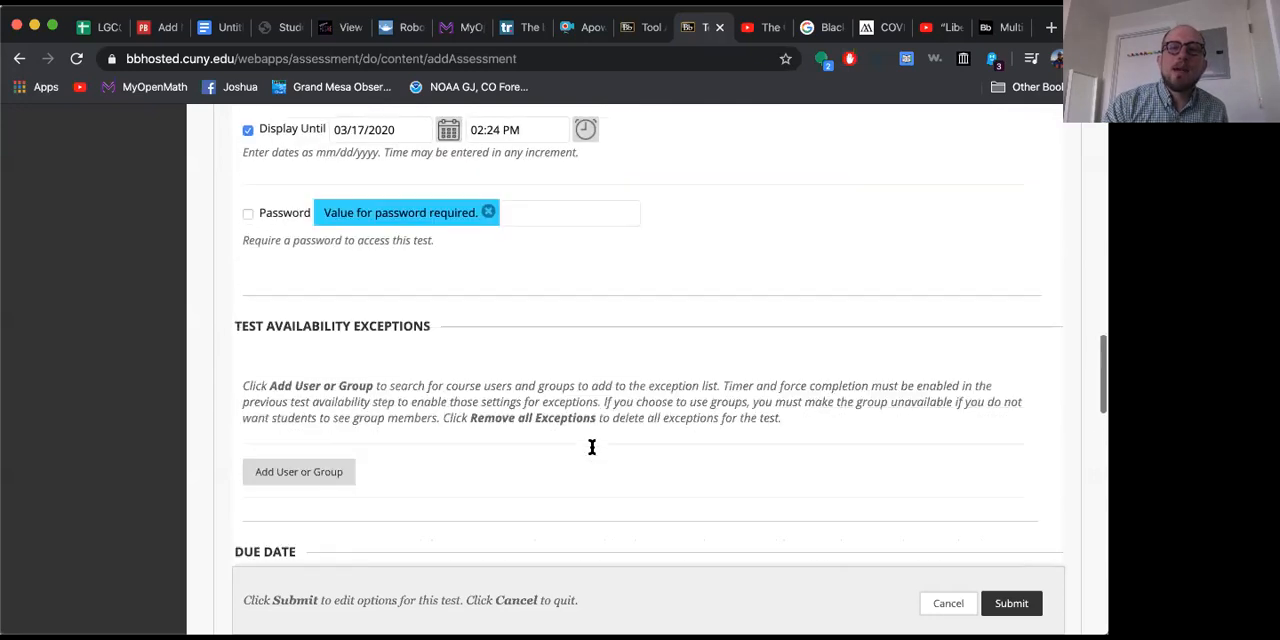
{"action": "left_click", "coordinate": [428, 474]}
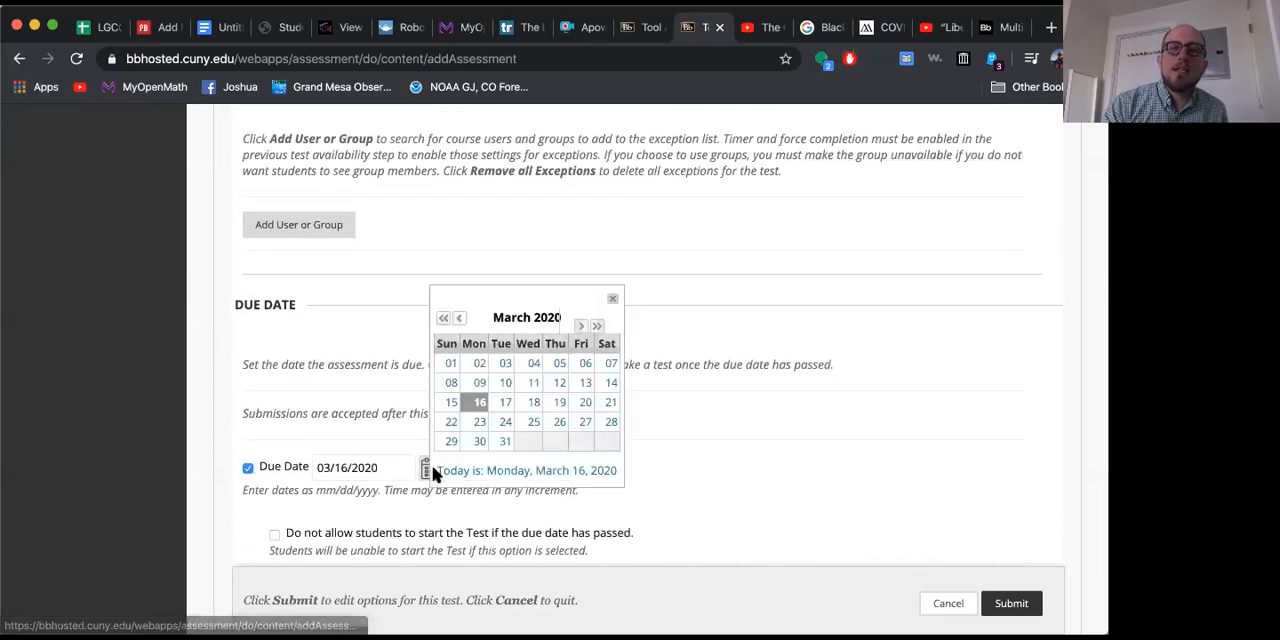
{"action": "left_click", "coordinate": [504, 407]}
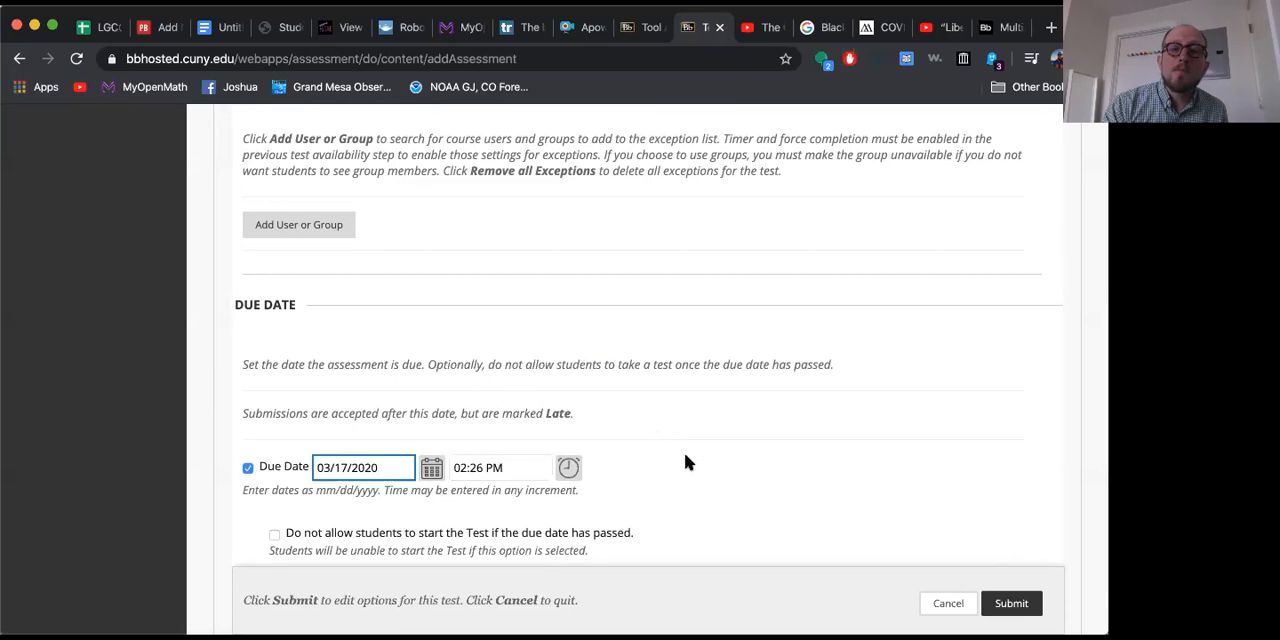
Step: Set the Display Until time to 02:26 PM to match the due time
{"action": "scroll", "coordinate": [684, 452], "scroll_direction": "up", "scroll_amount": 5}
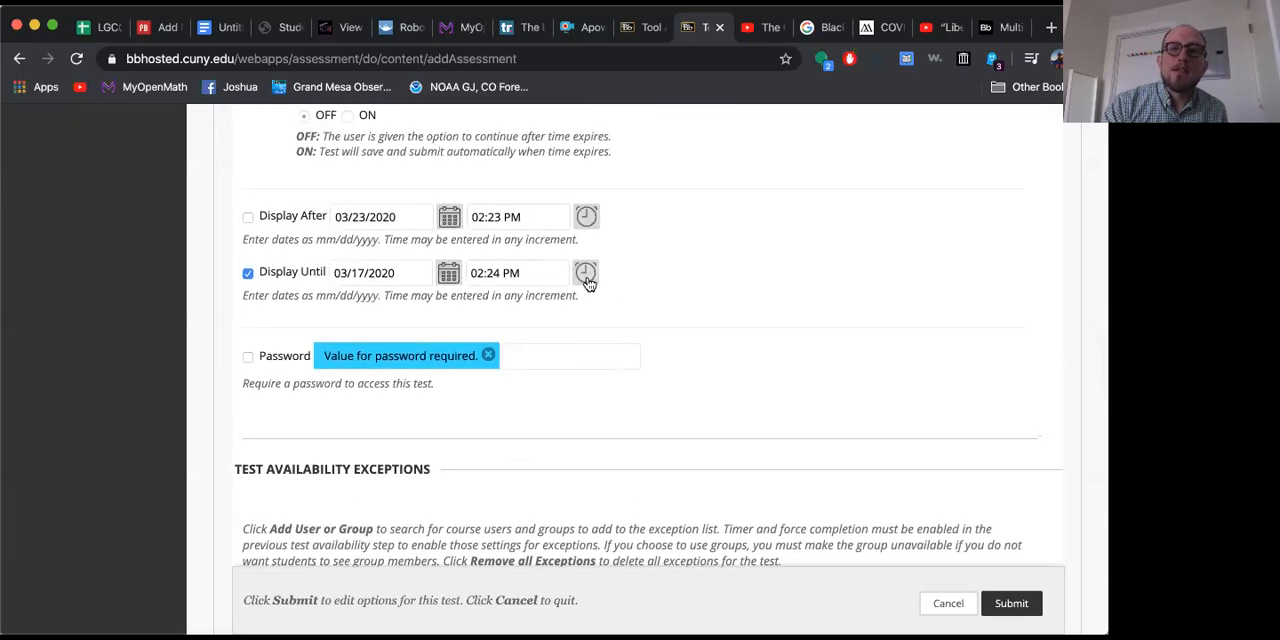
{"action": "left_click", "coordinate": [500, 273]}
{"action": "key", "text": "BackSpace"}
{"action": "type", "text": "6"}
{"action": "left_click", "coordinate": [795, 323]}
Step: Try the option that stops students from starting the test after the due date, and switch it back off
{"action": "scroll", "coordinate": [790, 325], "scroll_direction": "down", "scroll_amount": 3}
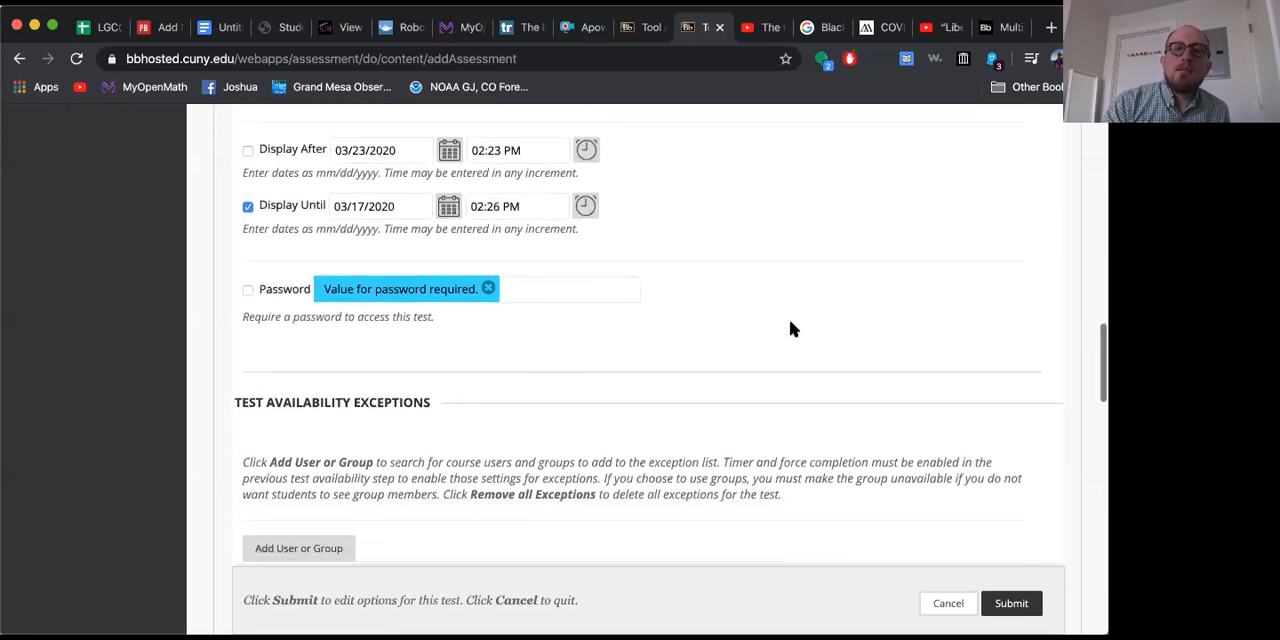
{"action": "scroll", "coordinate": [790, 325], "scroll_direction": "down", "scroll_amount": 3}
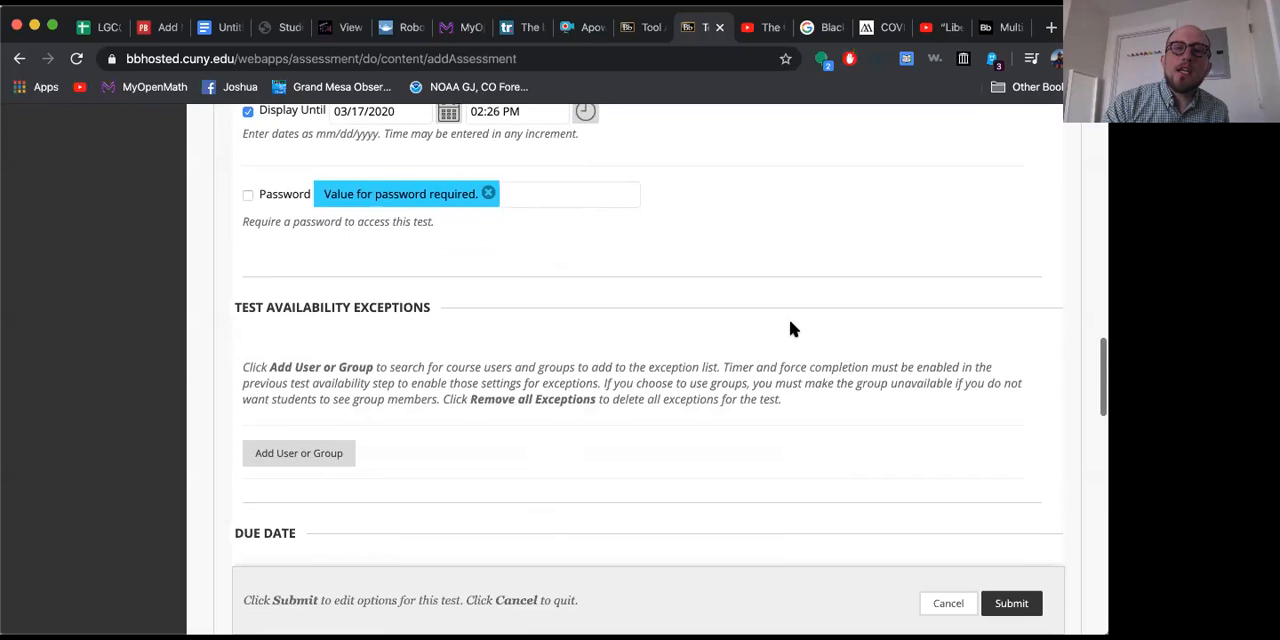
{"action": "scroll", "coordinate": [790, 328], "scroll_direction": "down", "scroll_amount": 6}
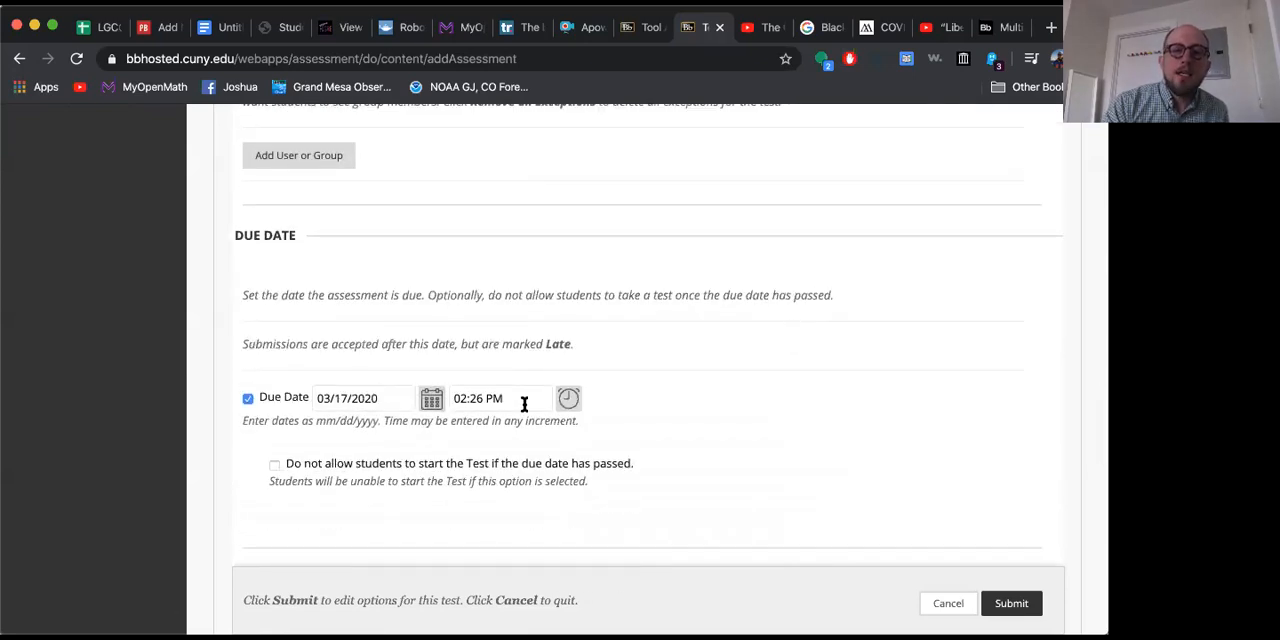
{"action": "left_click", "coordinate": [274, 465]}
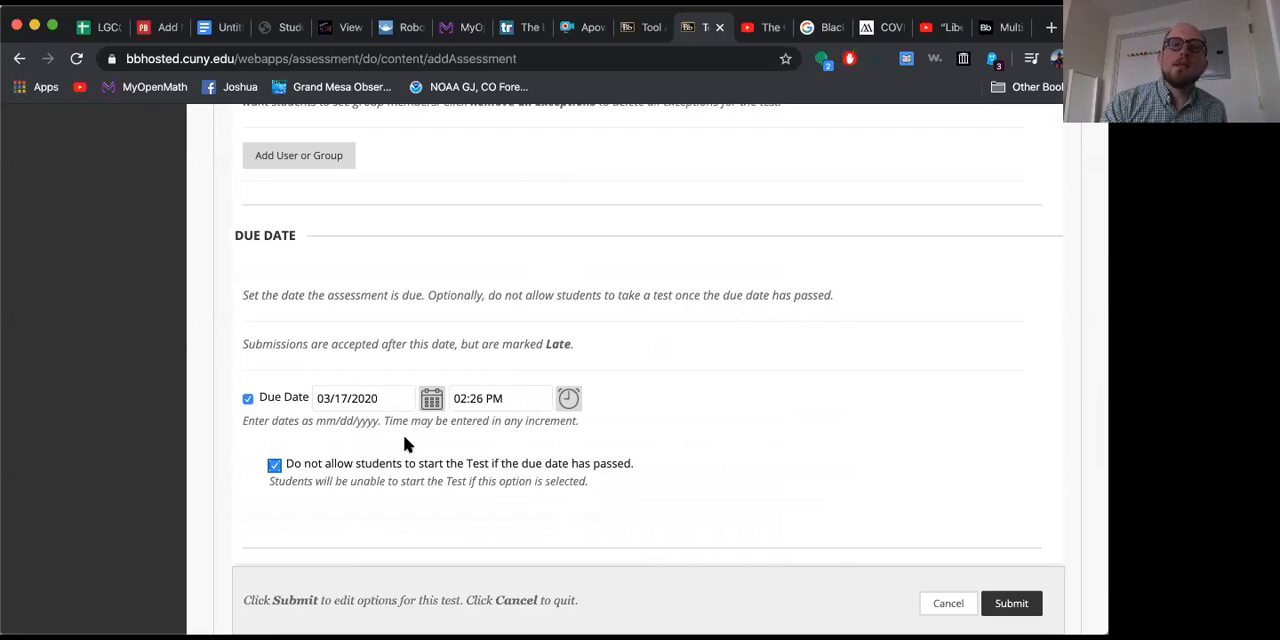
{"action": "left_click", "coordinate": [274, 464]}
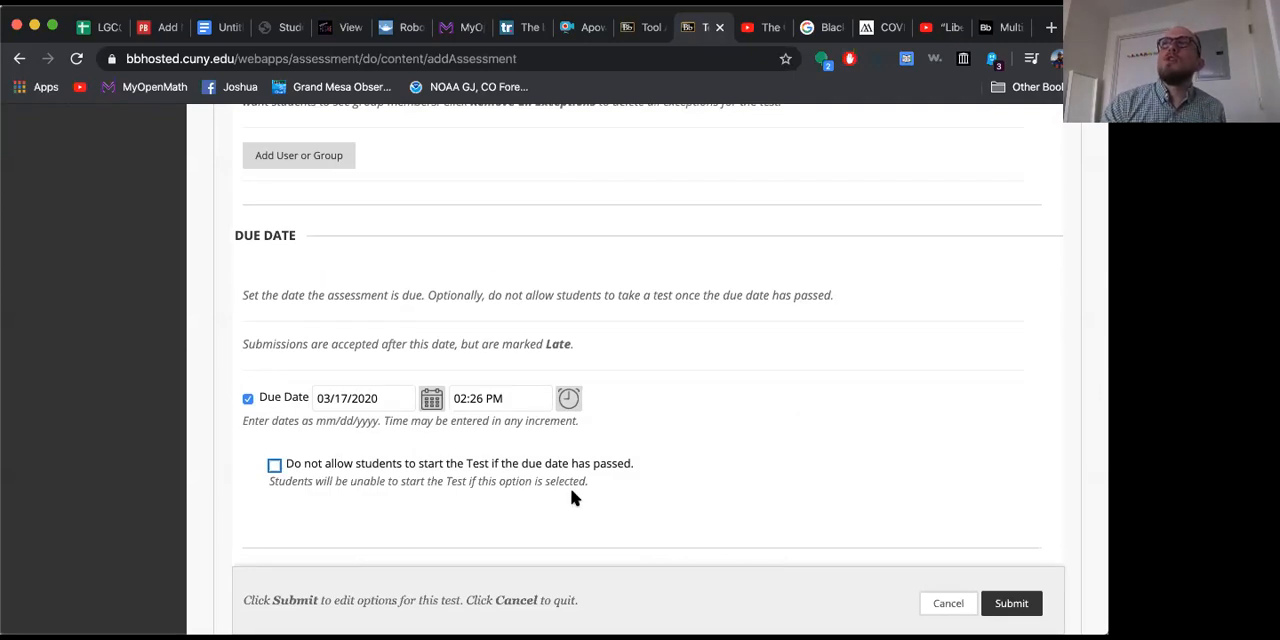
{"action": "scroll", "coordinate": [572, 492], "scroll_direction": "down", "scroll_amount": 2}
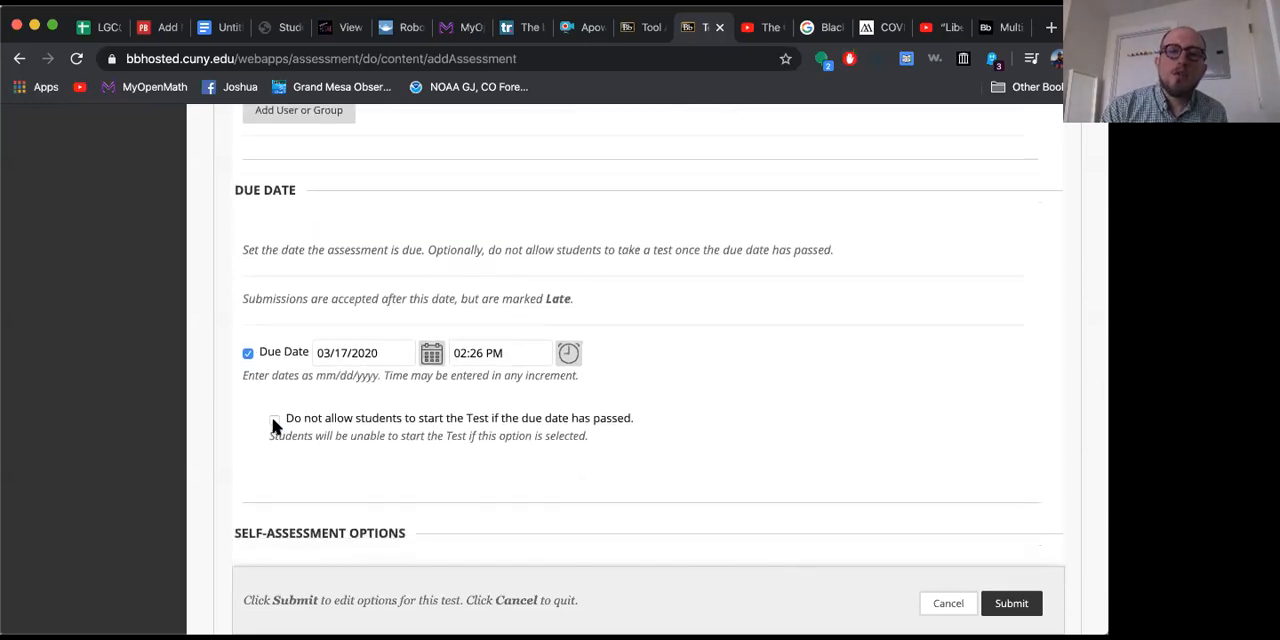
Step: Review the late submission note, the self-assessment options, and the timing choices for both rules that show results and feedback to students
{"action": "left_click", "coordinate": [322, 296]}
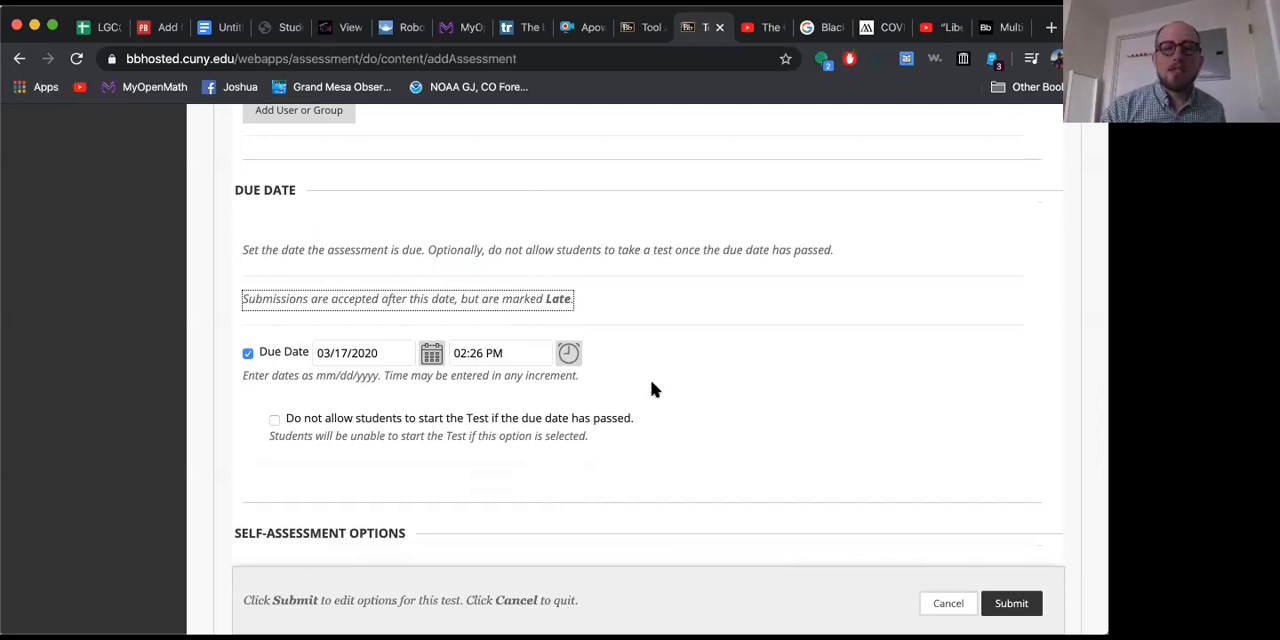
{"action": "scroll", "coordinate": [651, 388], "scroll_direction": "down", "scroll_amount": 5}
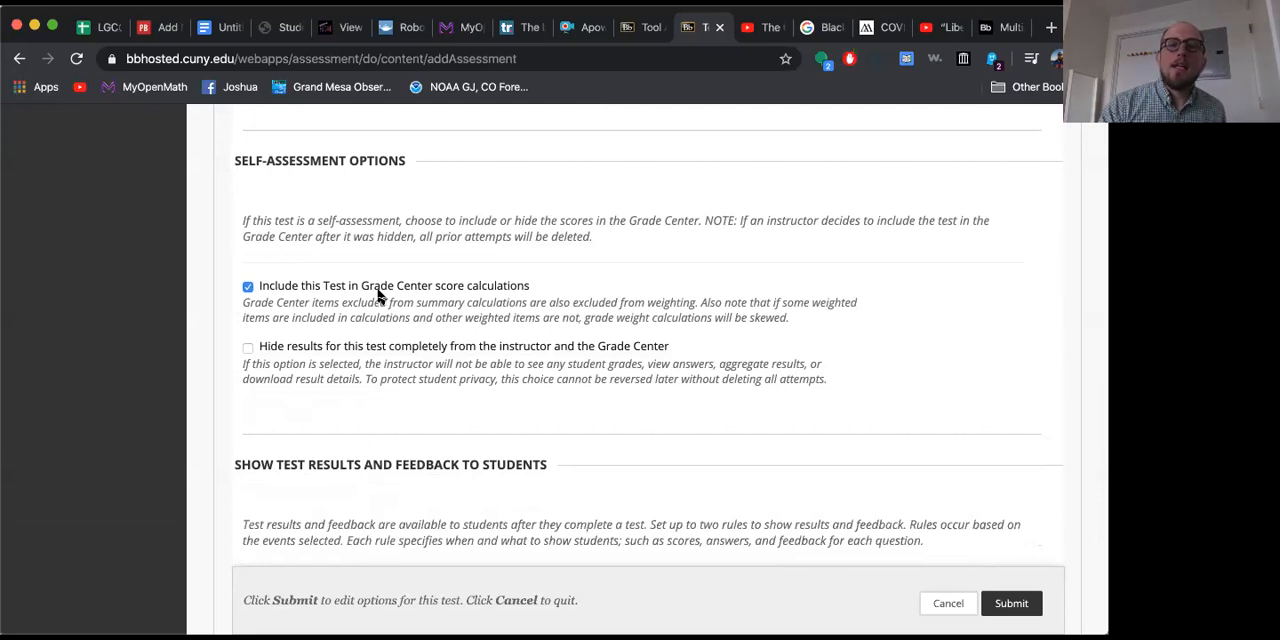
{"action": "scroll", "coordinate": [380, 290], "scroll_direction": "down", "scroll_amount": 2}
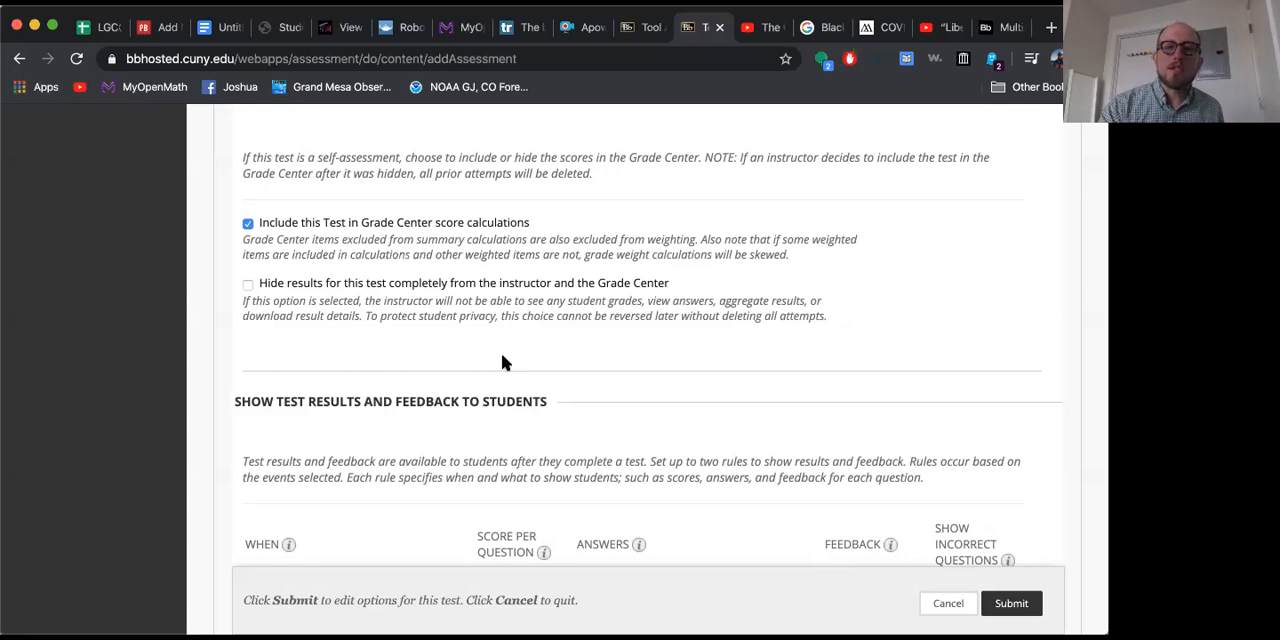
{"action": "scroll", "coordinate": [501, 353], "scroll_direction": "down", "scroll_amount": 3}
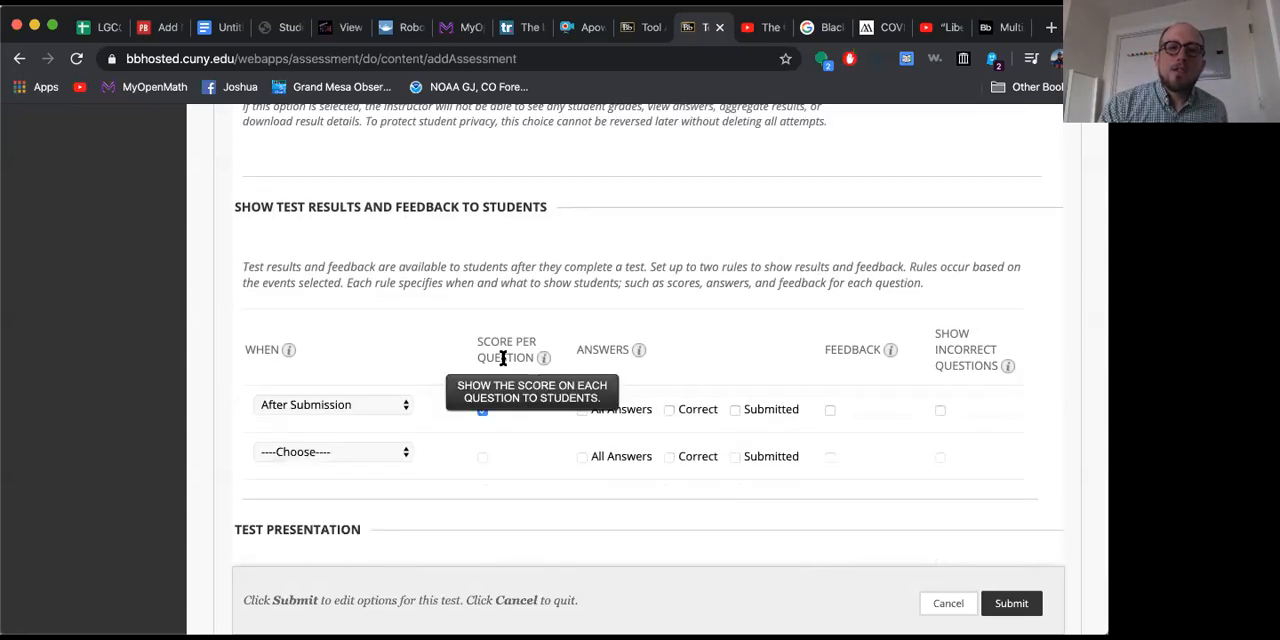
{"action": "left_click", "coordinate": [370, 413]}
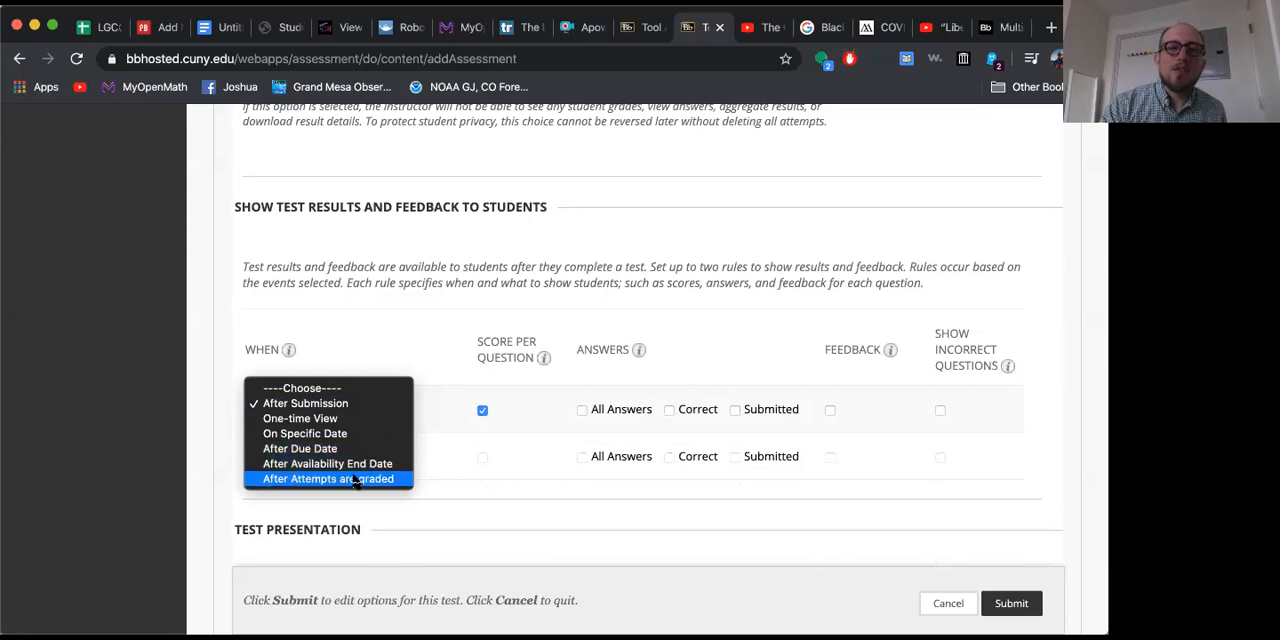
{"action": "left_click", "coordinate": [438, 322]}
{"action": "scroll", "coordinate": [438, 322], "scroll_direction": "down", "scroll_amount": 2}
{"action": "scroll", "coordinate": [437, 317], "scroll_direction": "up", "scroll_amount": 2}
{"action": "scroll", "coordinate": [437, 317], "scroll_direction": "down", "scroll_amount": 2}
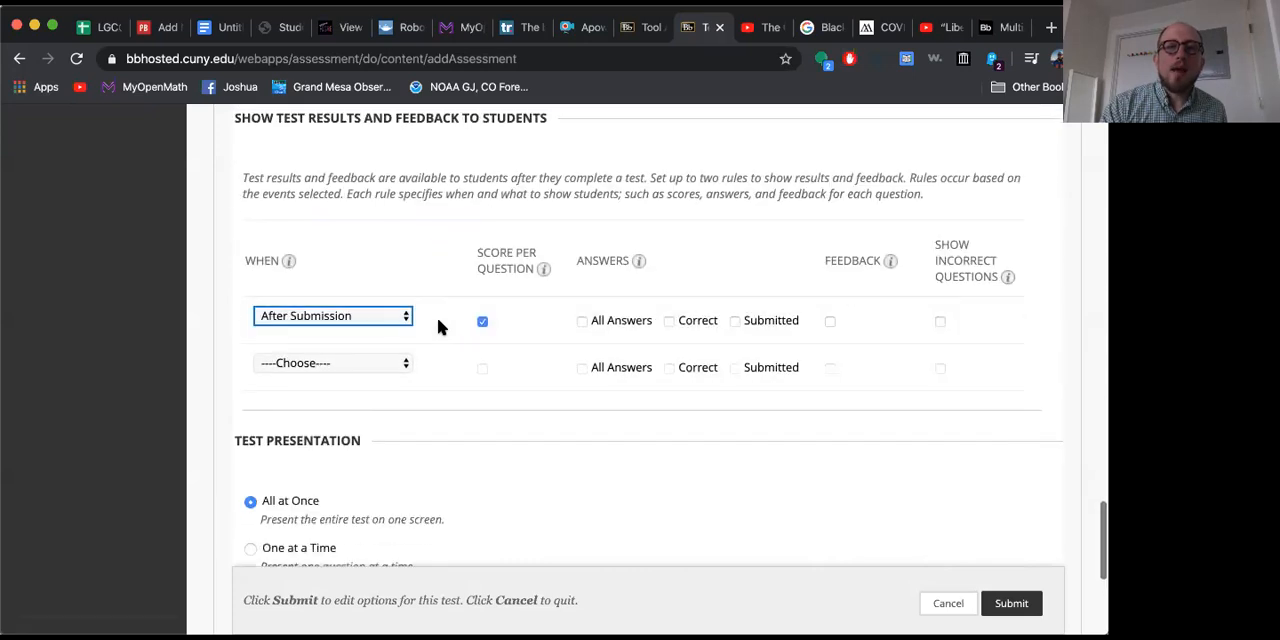
{"action": "left_click", "coordinate": [371, 365]}
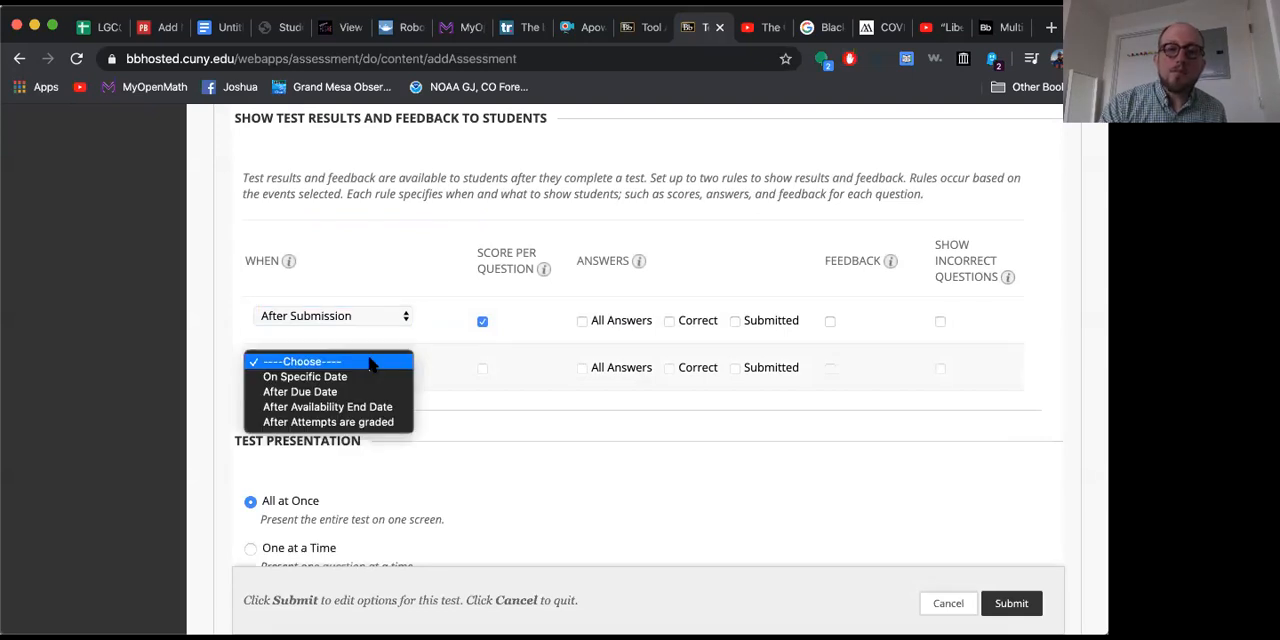
{"action": "left_click", "coordinate": [387, 255]}
Step: Set the test presentation to One at a Time with Randomize Questions enabled, and submit the test options
{"action": "scroll", "coordinate": [387, 258], "scroll_direction": "down", "scroll_amount": 5}
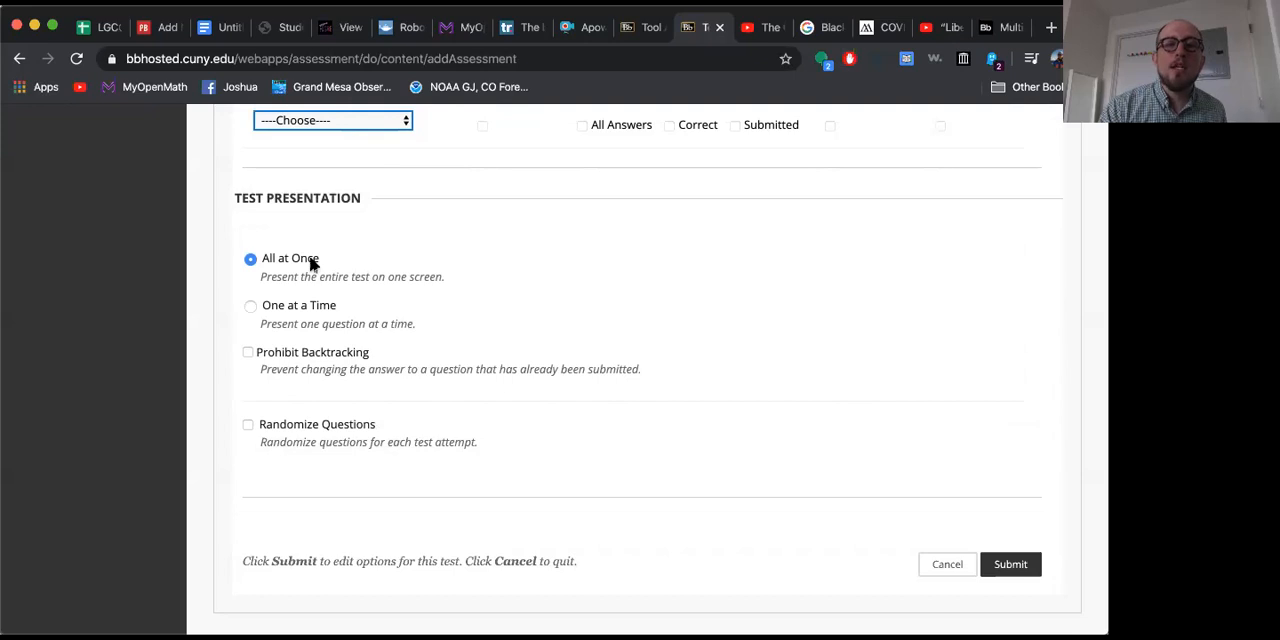
{"action": "left_click", "coordinate": [250, 308]}
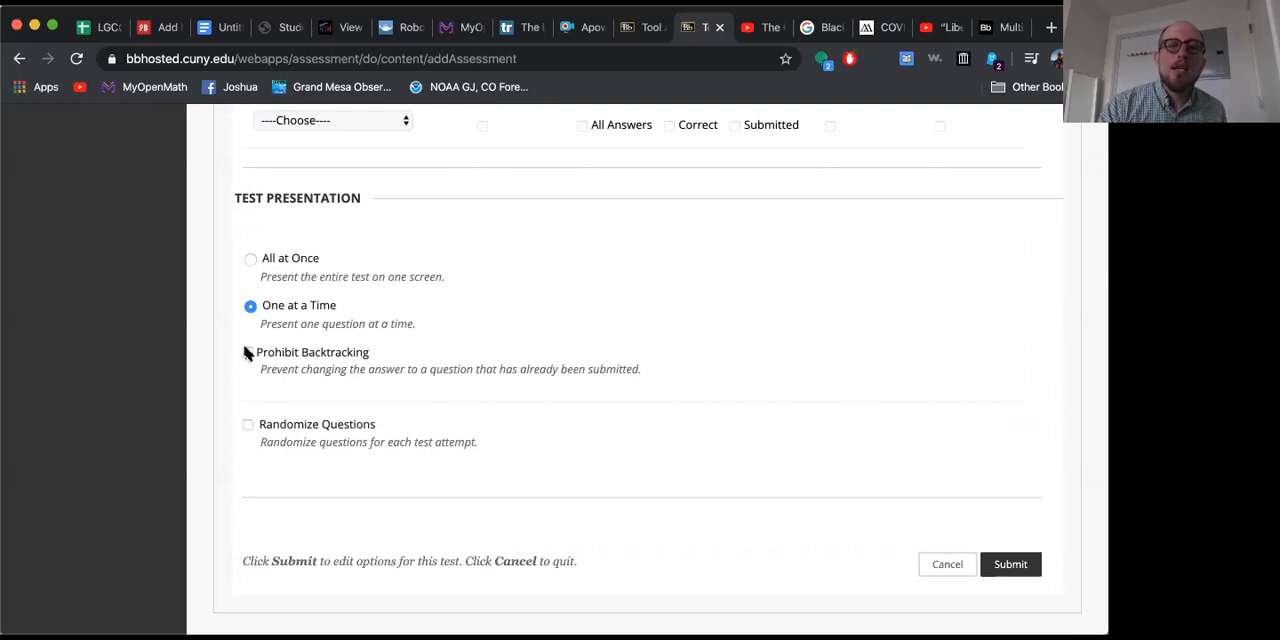
{"action": "left_click", "coordinate": [247, 353]}
{"action": "left_click", "coordinate": [247, 426]}
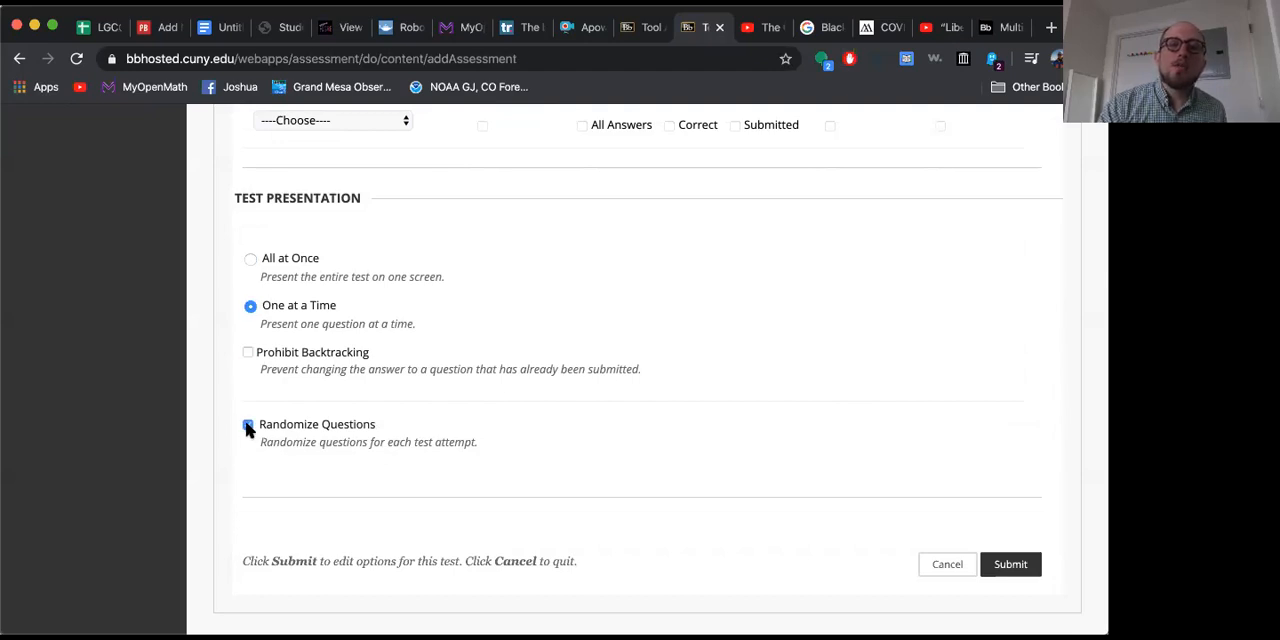
{"action": "left_click", "coordinate": [1005, 565]}
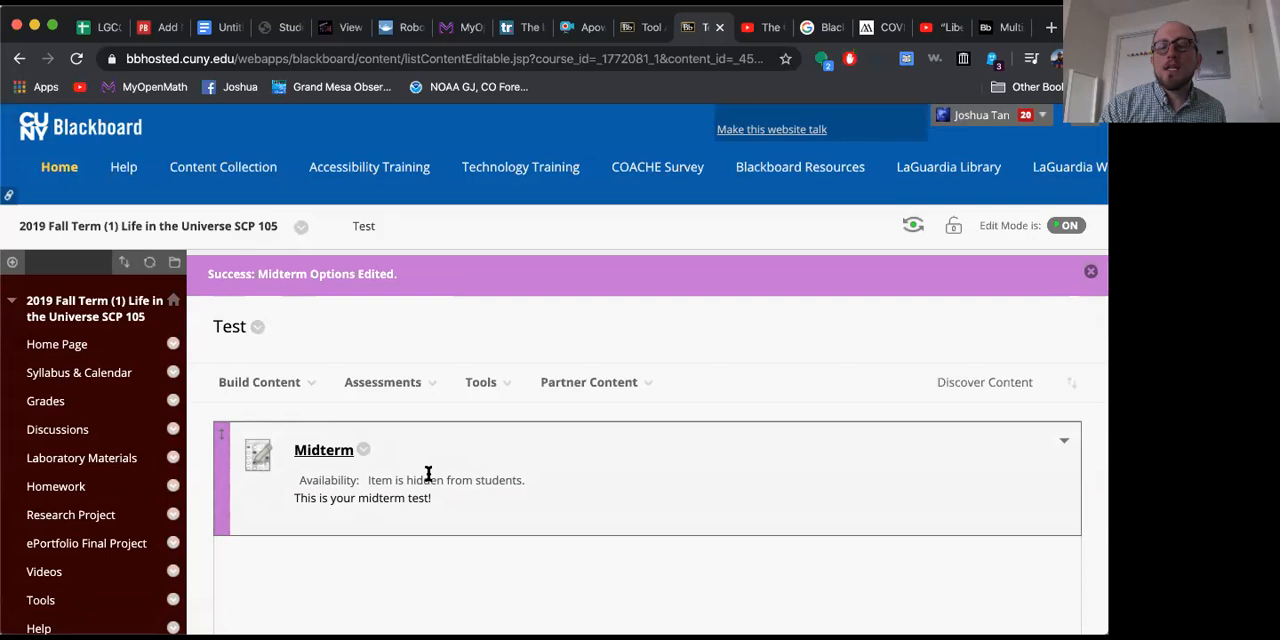
Step: Make the Midterm test available to students
{"action": "left_click", "coordinate": [363, 450]}
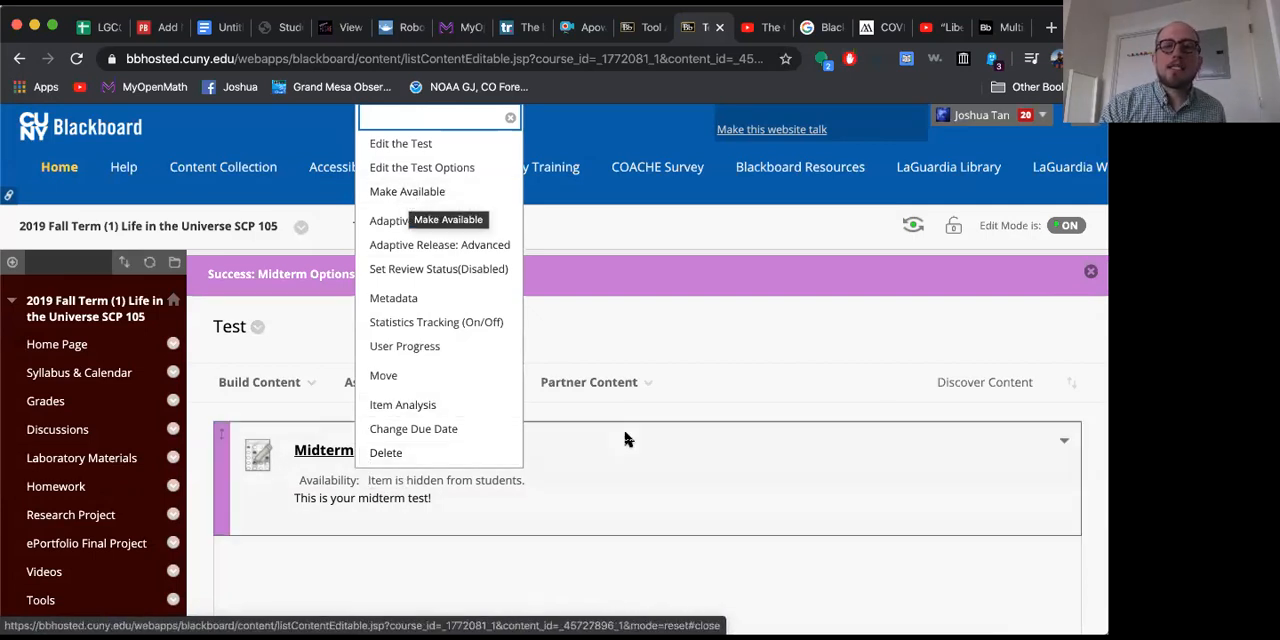
{"action": "left_click", "coordinate": [466, 200]}
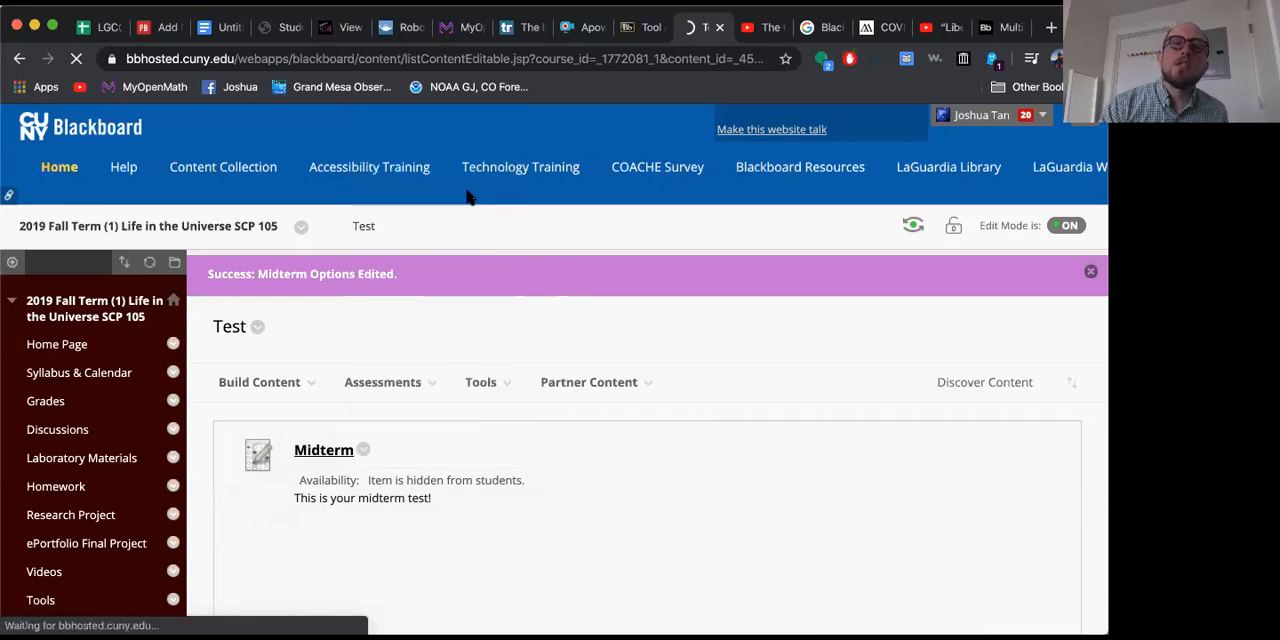
Step: Check the course menu in Student Preview, and exit the preview, deleting the preview user and all its data
{"action": "left_click", "coordinate": [913, 228]}
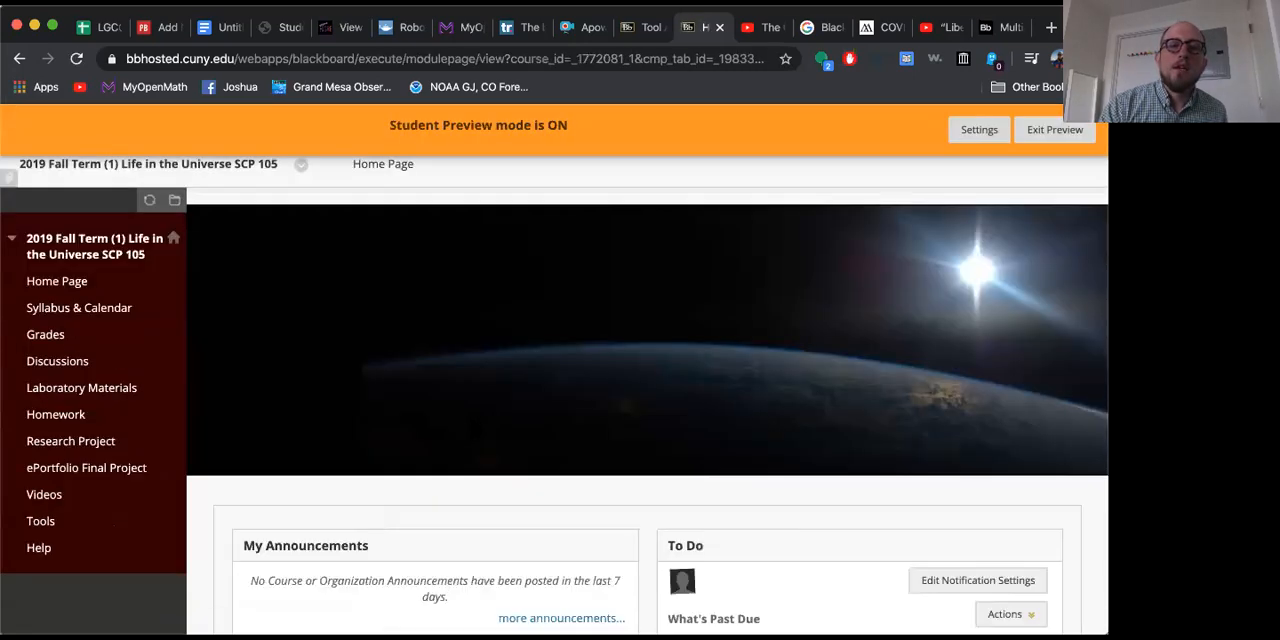
{"action": "scroll", "coordinate": [473, 428], "scroll_direction": "down", "scroll_amount": 3}
{"action": "scroll", "coordinate": [97, 337], "scroll_direction": "up", "scroll_amount": 3}
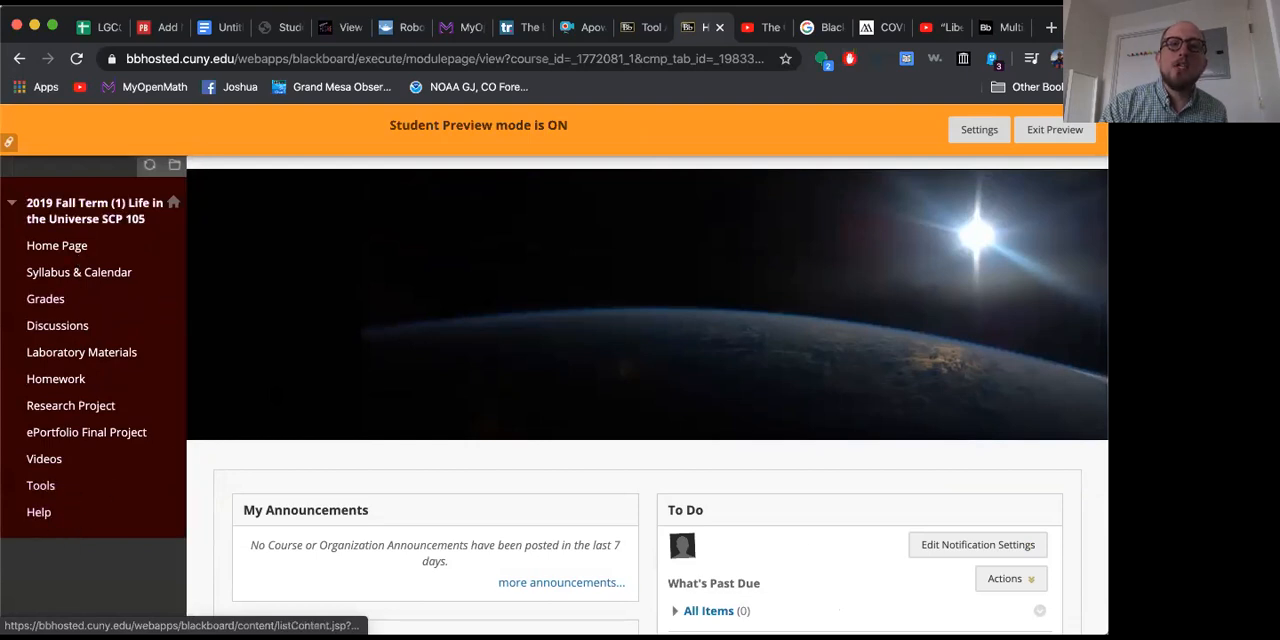
{"action": "scroll", "coordinate": [555, 370], "scroll_direction": "up", "scroll_amount": 1}
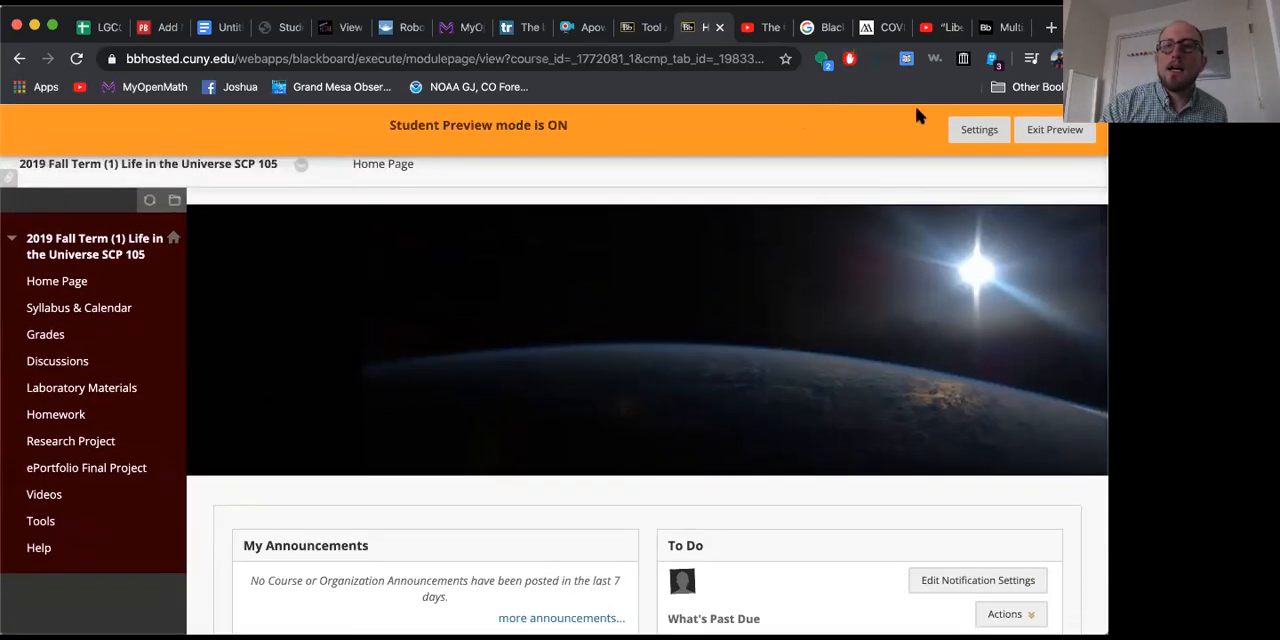
{"action": "left_click", "coordinate": [1018, 128]}
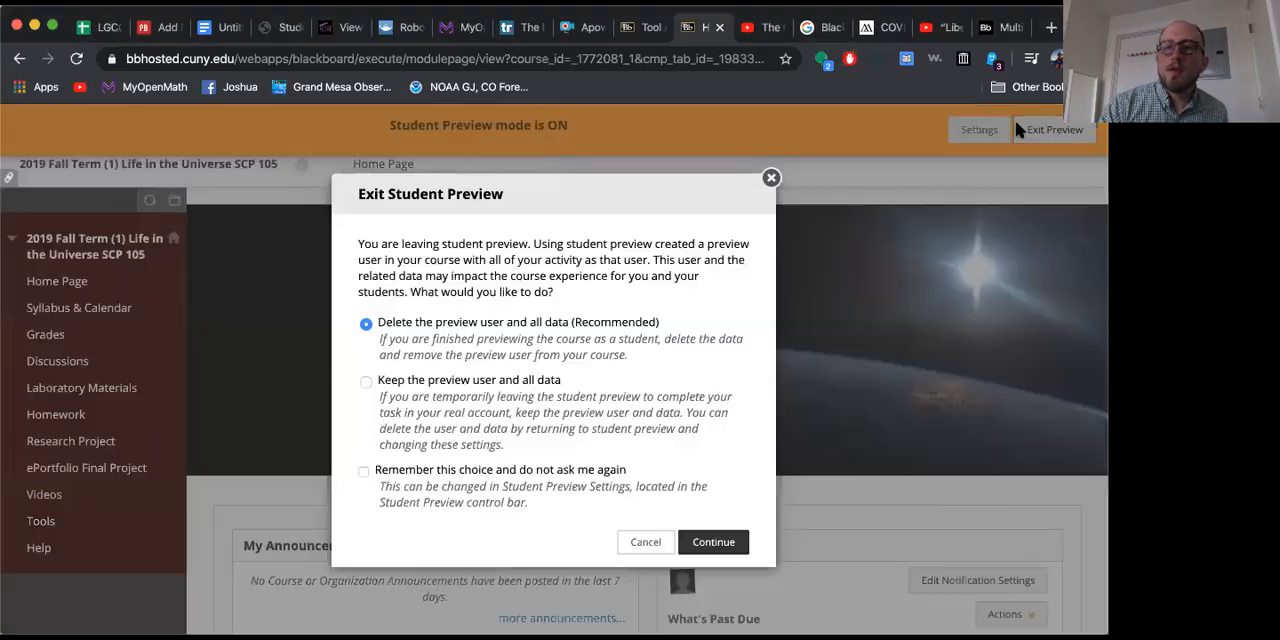
{"action": "left_click", "coordinate": [713, 543]}
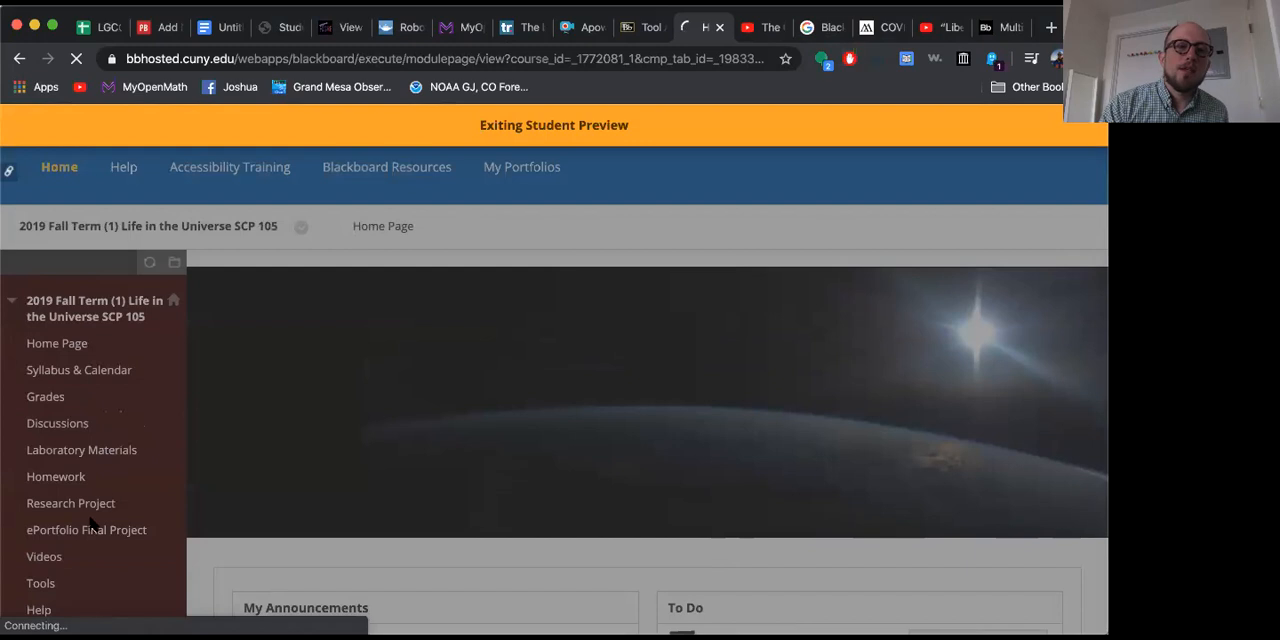
Step: Show the hidden Test link in the course menu to students
{"action": "scroll", "coordinate": [91, 523], "scroll_direction": "down", "scroll_amount": 2}
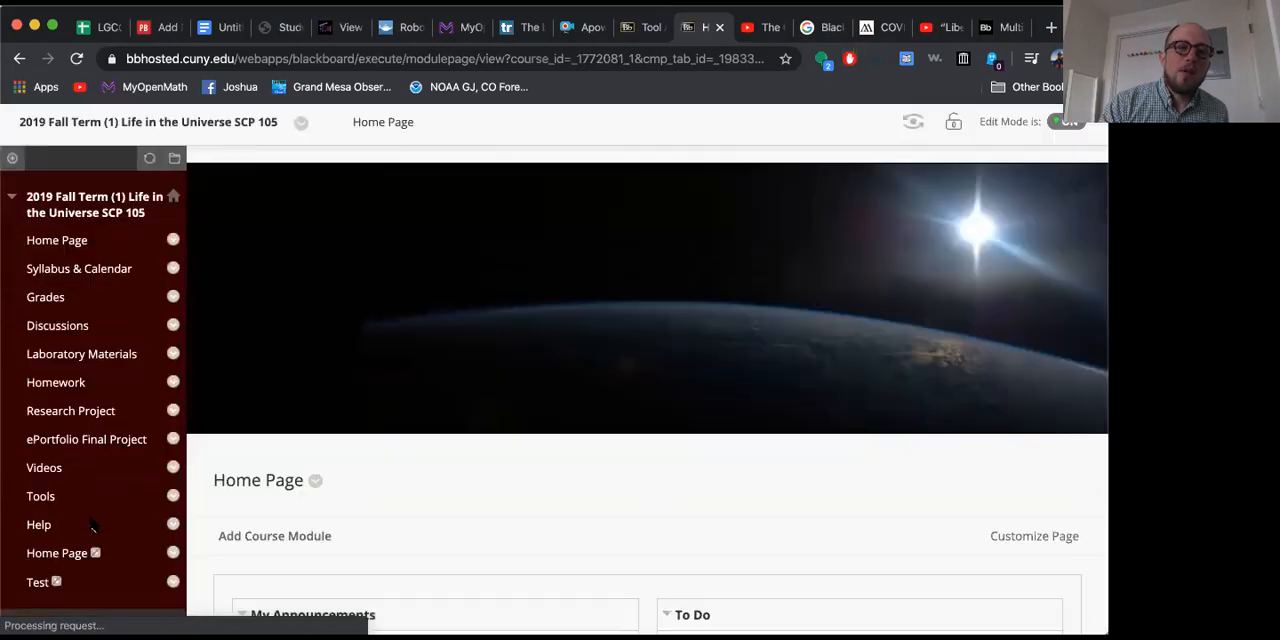
{"action": "left_click", "coordinate": [173, 536]}
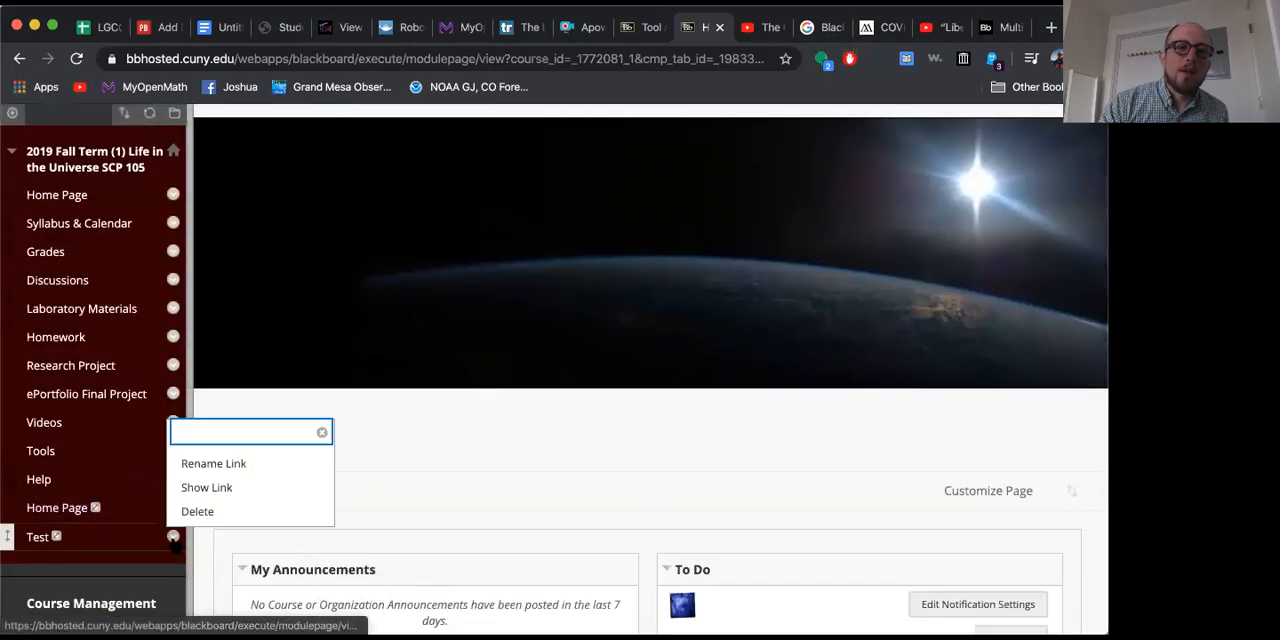
{"action": "left_click", "coordinate": [203, 489]}
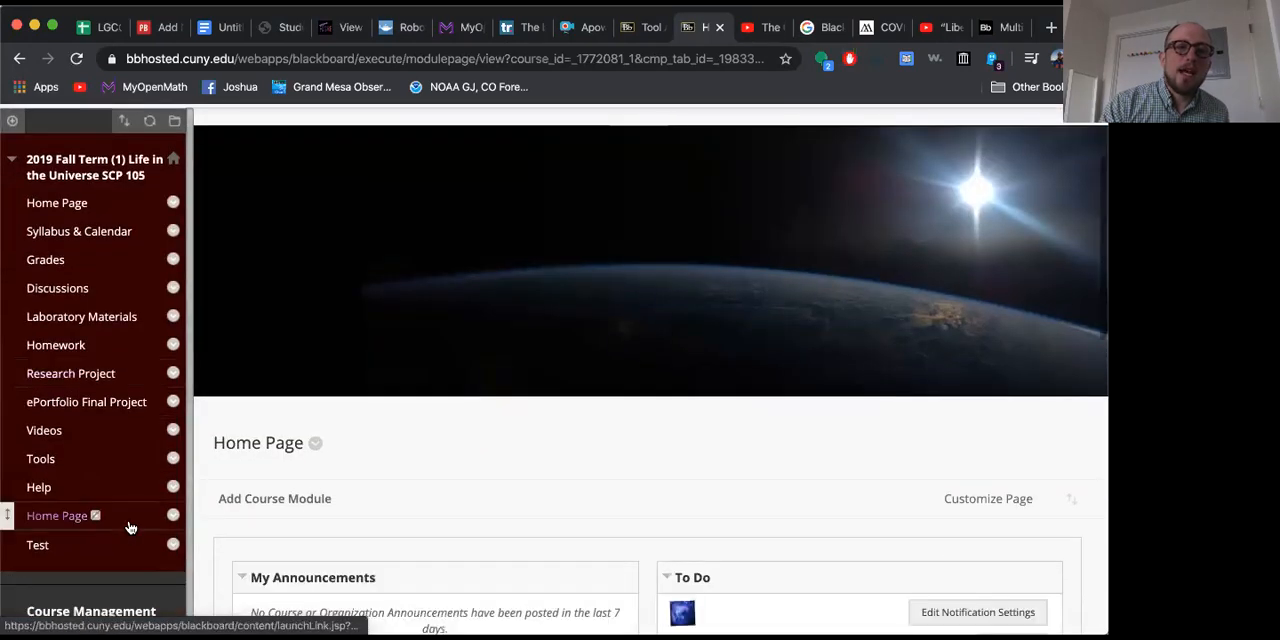
Step: Enter Student Preview again, open the Midterm from the Test area, and review its start instructions
{"action": "scroll", "coordinate": [603, 295], "scroll_direction": "up", "scroll_amount": 3}
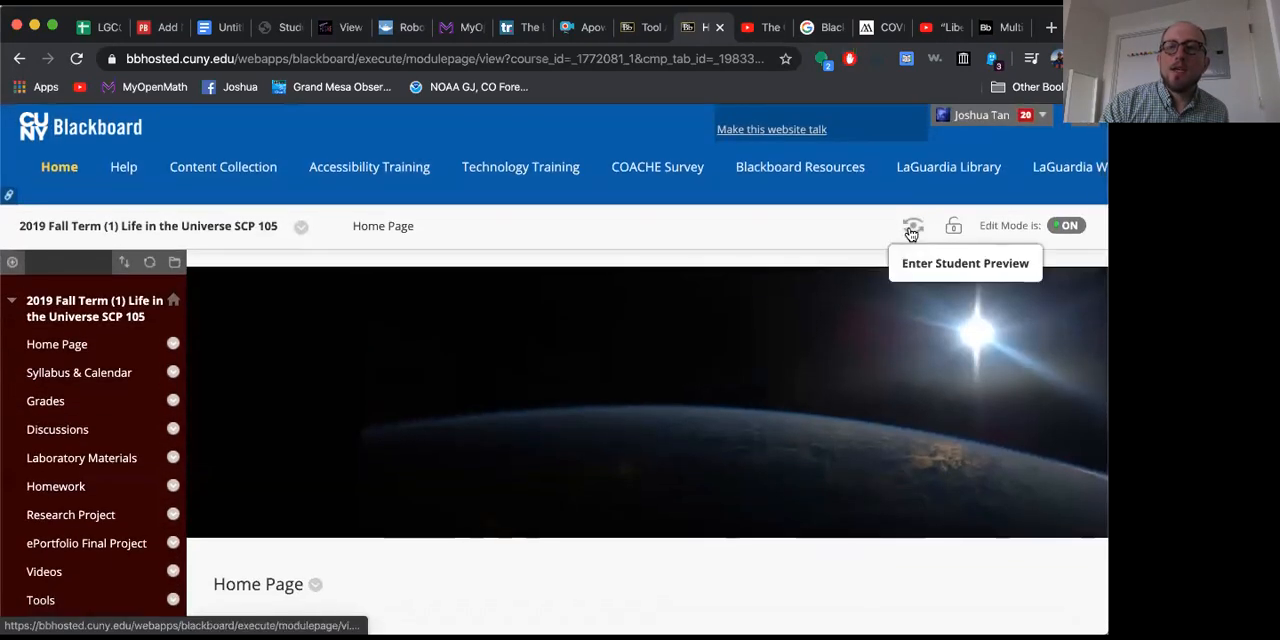
{"action": "left_click", "coordinate": [909, 229]}
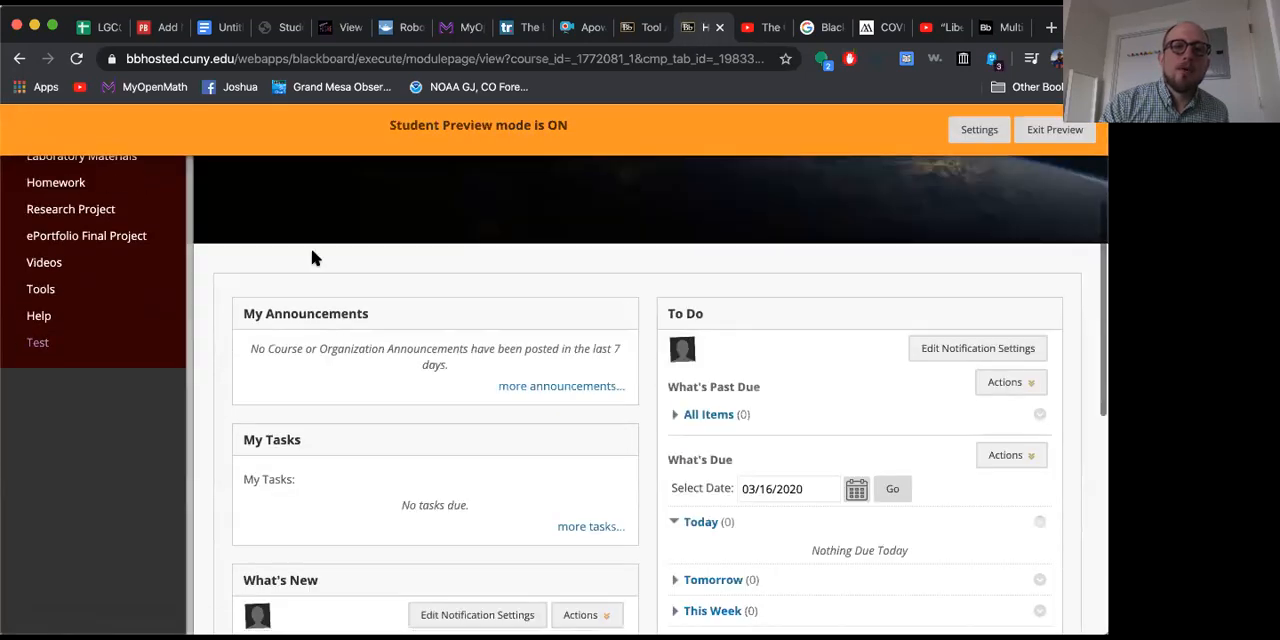
{"action": "left_click", "coordinate": [38, 342]}
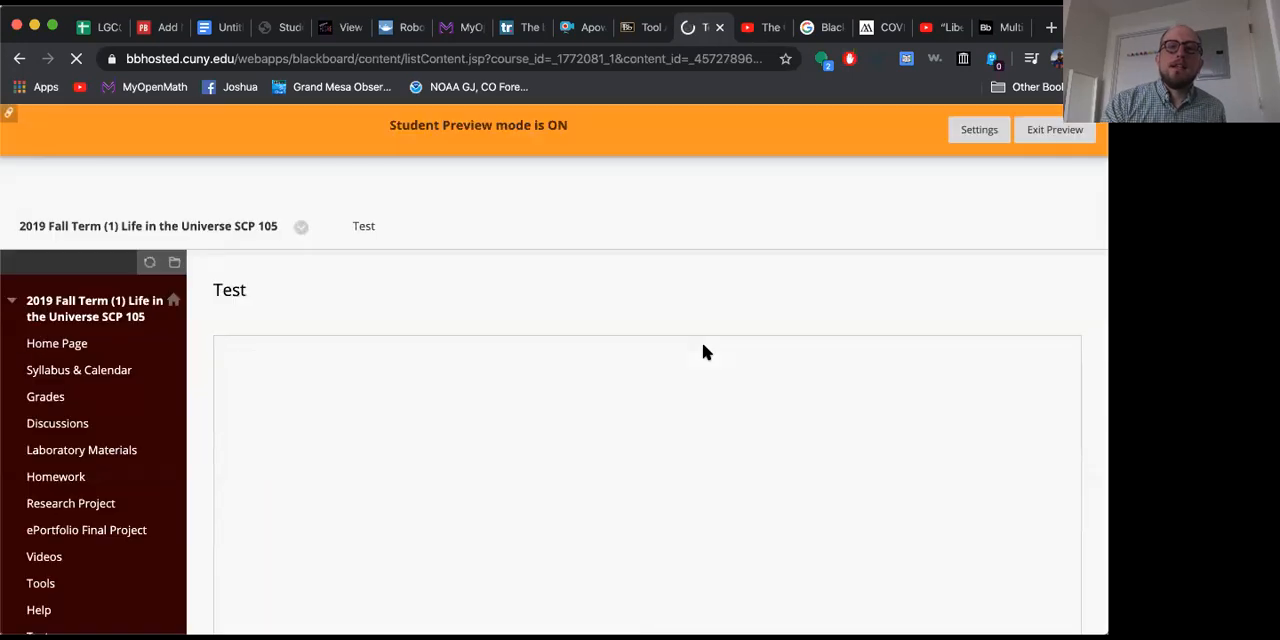
{"action": "left_click", "coordinate": [322, 309]}
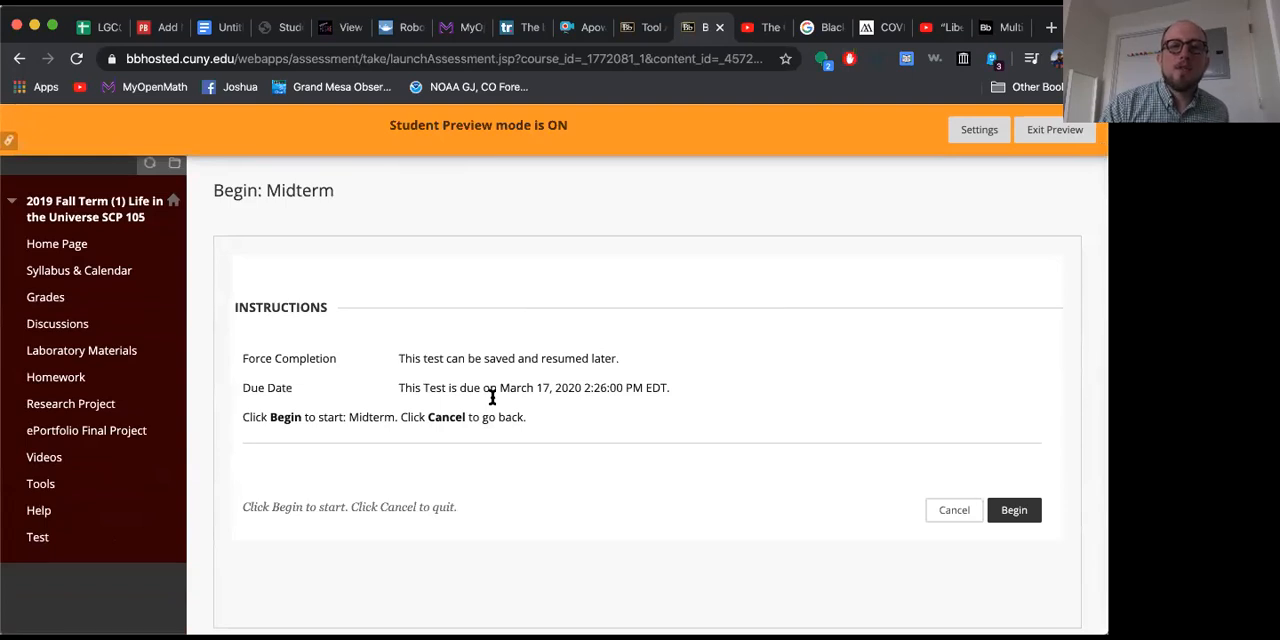
{"action": "scroll", "coordinate": [492, 397], "scroll_direction": "down", "scroll_amount": 1}
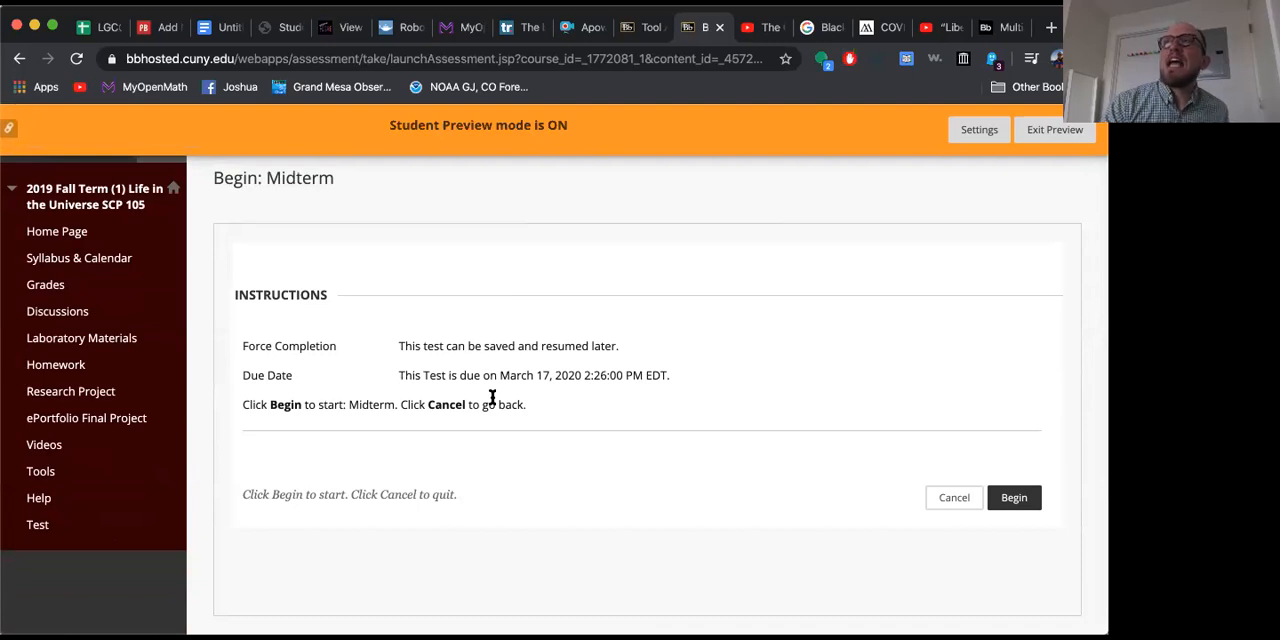
{"action": "scroll", "coordinate": [492, 397], "scroll_direction": "down", "scroll_amount": 1}
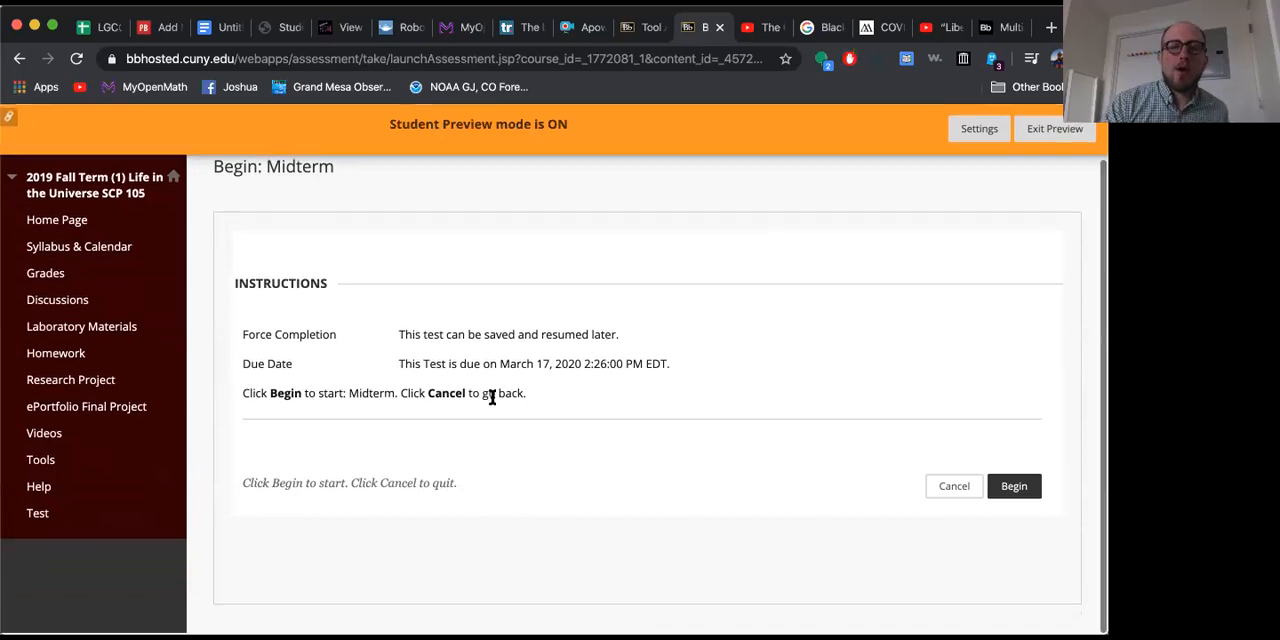
Step: Begin the Midterm and answer the "Tell me about your day." question with a short sentence starting "It was a"
{"action": "left_click", "coordinate": [1014, 490]}
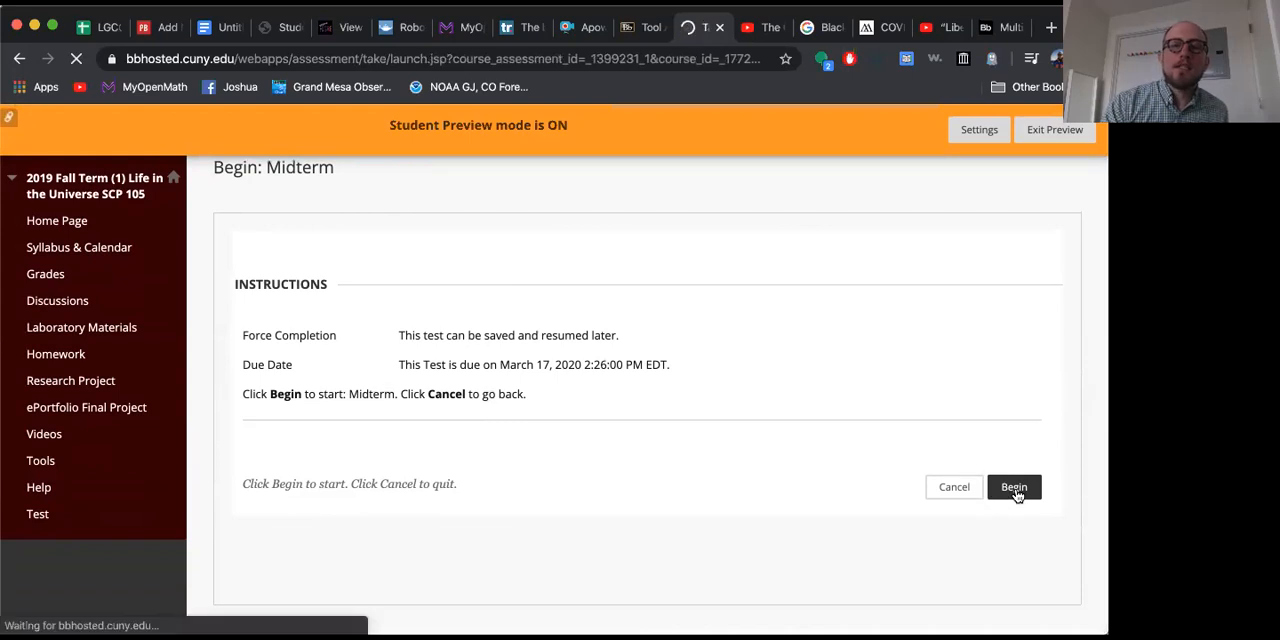
{"action": "scroll", "coordinate": [638, 490], "scroll_direction": "down", "scroll_amount": 3}
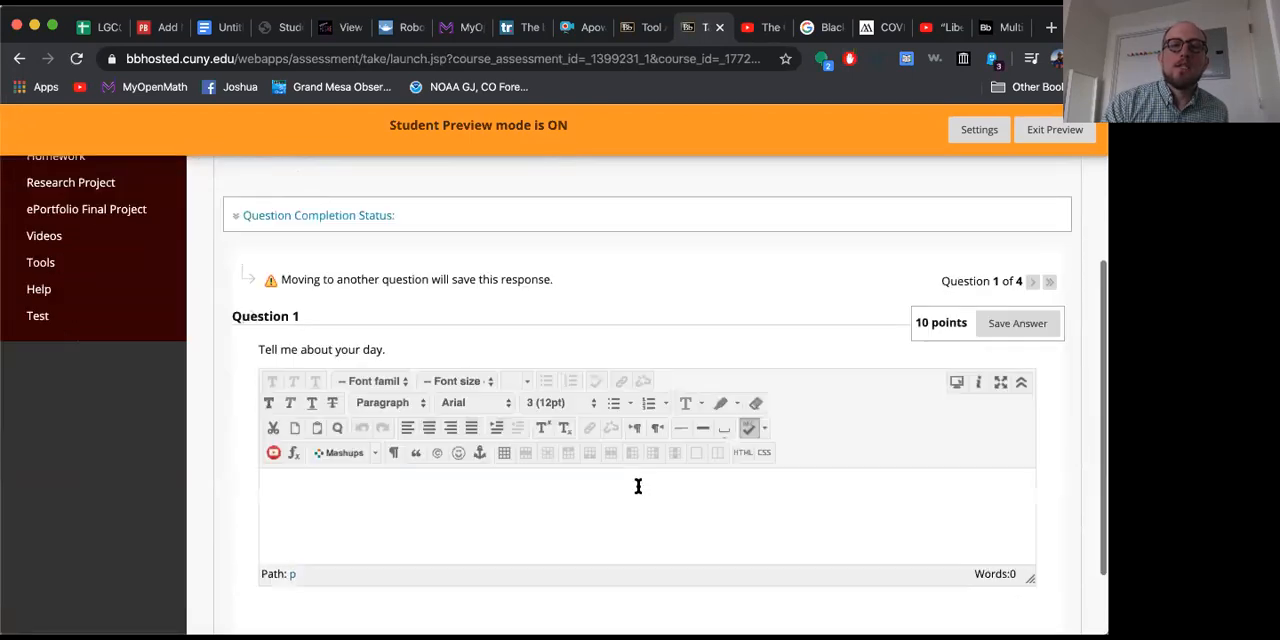
{"action": "left_click", "coordinate": [611, 491]}
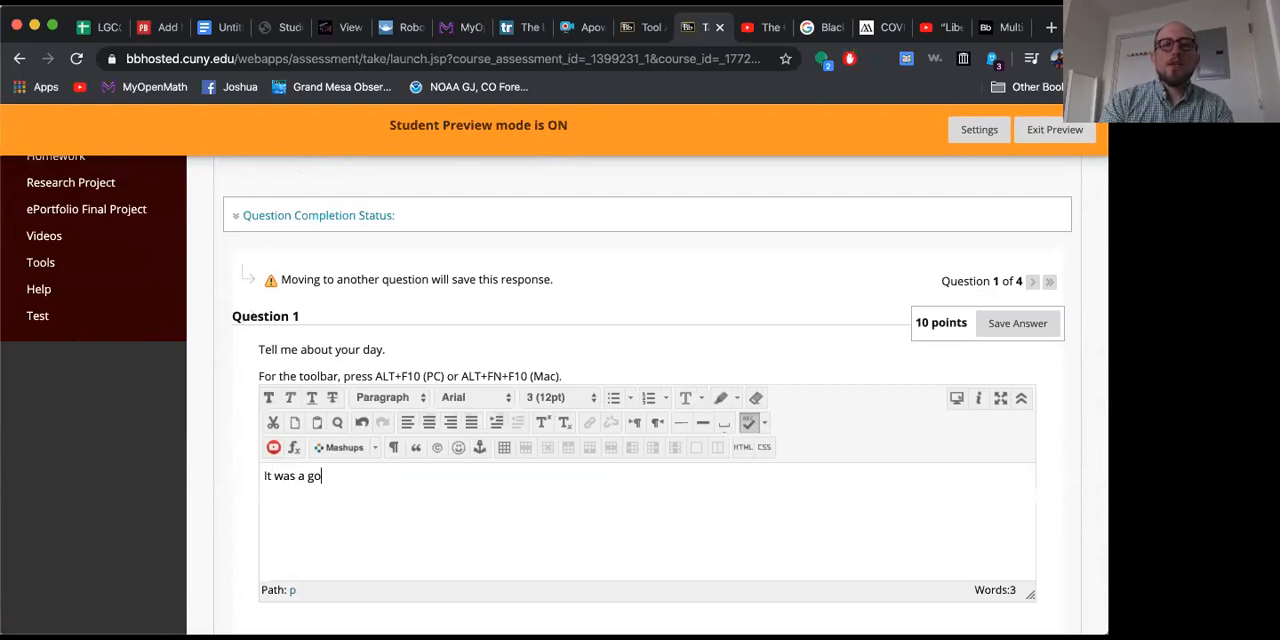
{"action": "scroll", "coordinate": [683, 520], "scroll_direction": "down", "scroll_amount": 5}
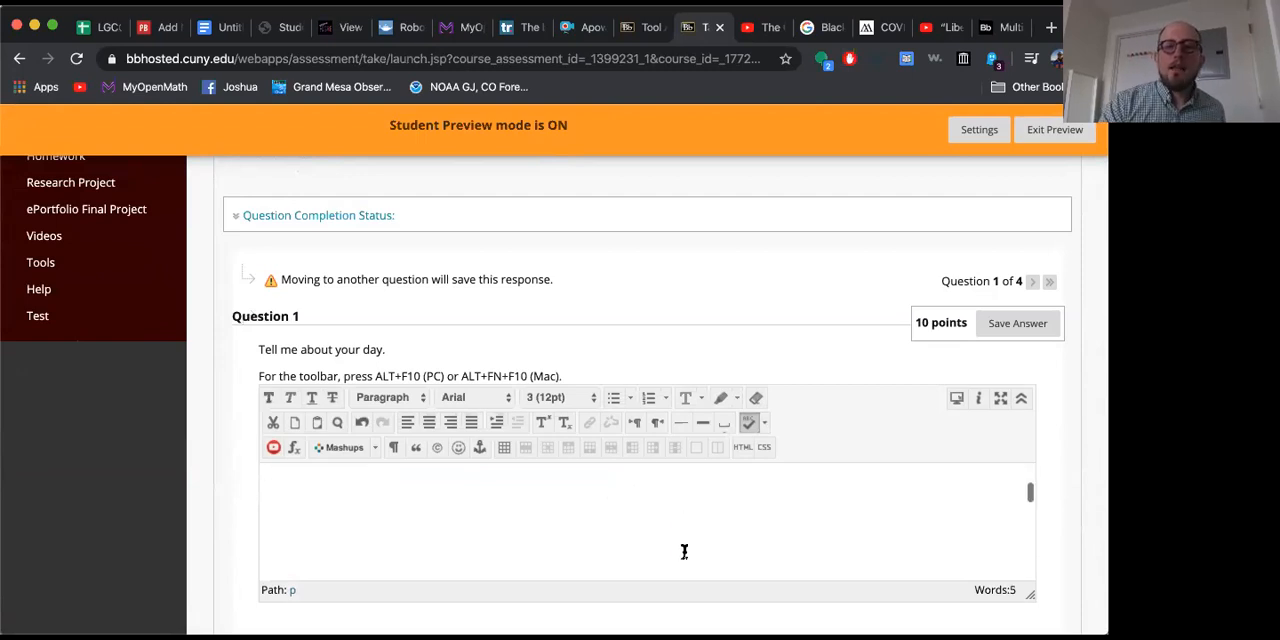
{"action": "scroll", "coordinate": [705, 609], "scroll_direction": "down", "scroll_amount": 1}
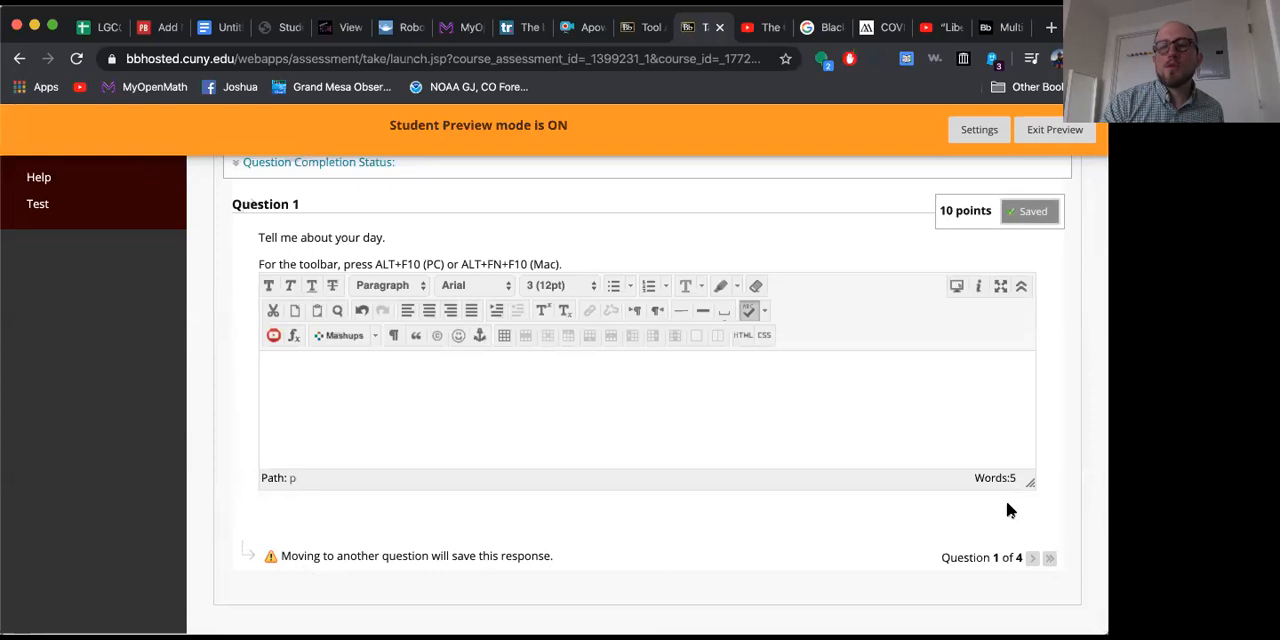
Step: Attach 0C17CF88B9194976B7C52493A45DD429.jpeg from the computer to the "Take a picture of yourself." question and continue to Question 3
{"action": "left_click", "coordinate": [1033, 558]}
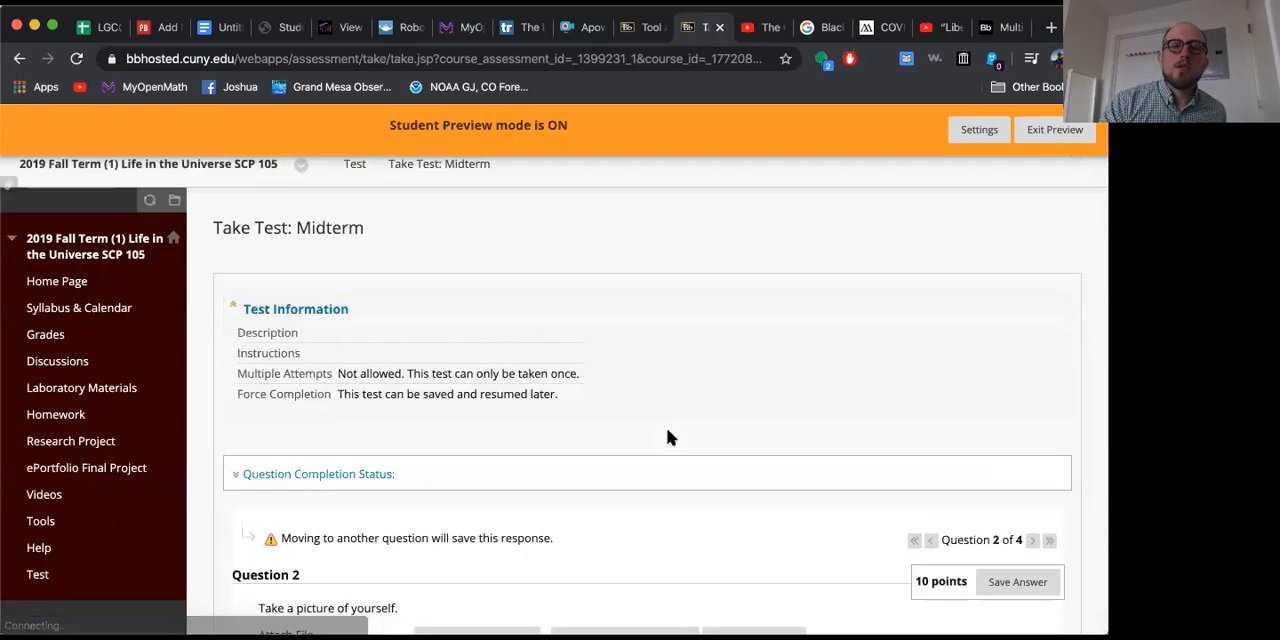
{"action": "scroll", "coordinate": [668, 437], "scroll_direction": "down", "scroll_amount": 3}
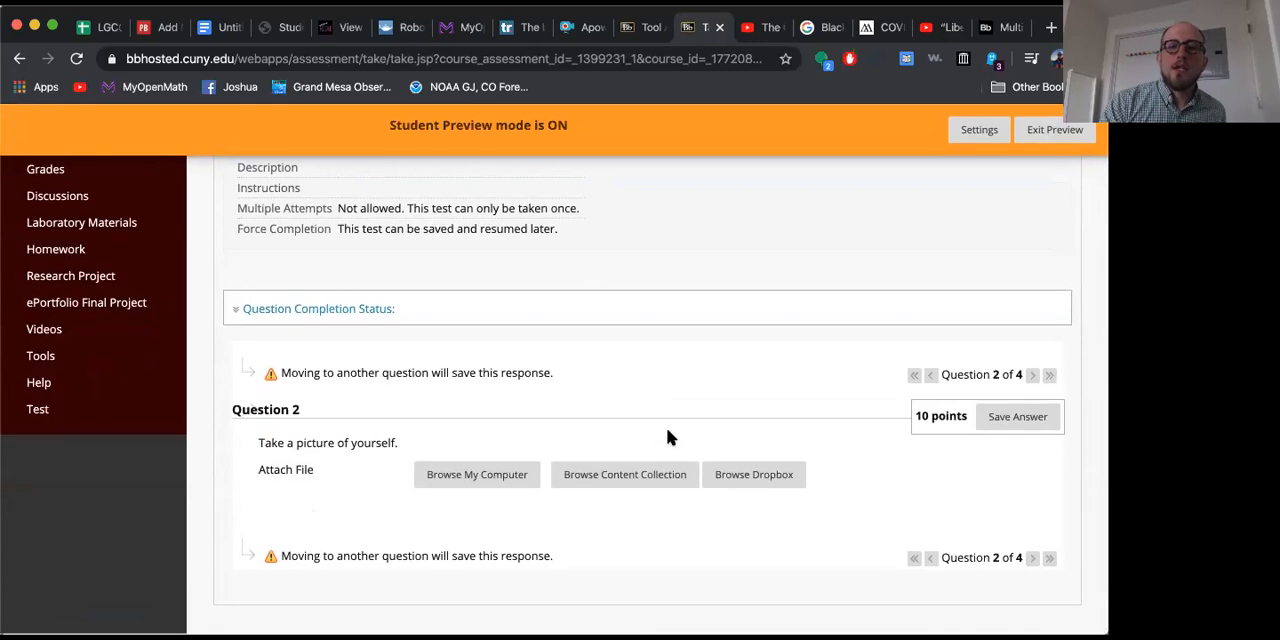
{"action": "left_click", "coordinate": [492, 478]}
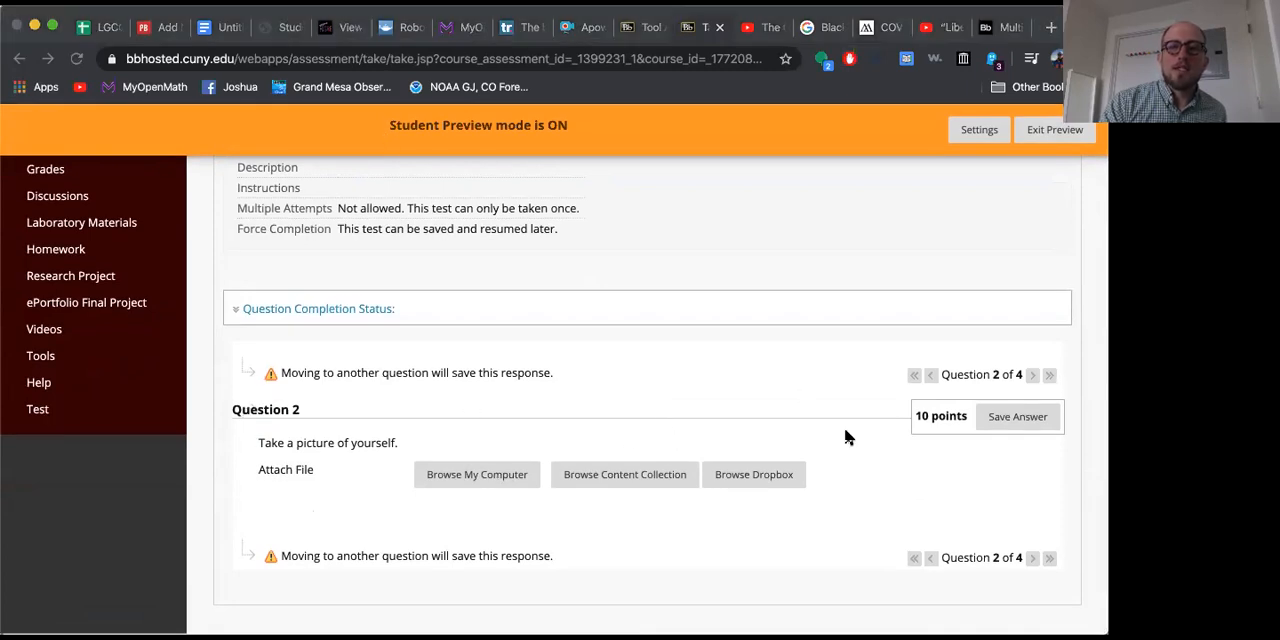
{"action": "left_click", "coordinate": [865, 456]}
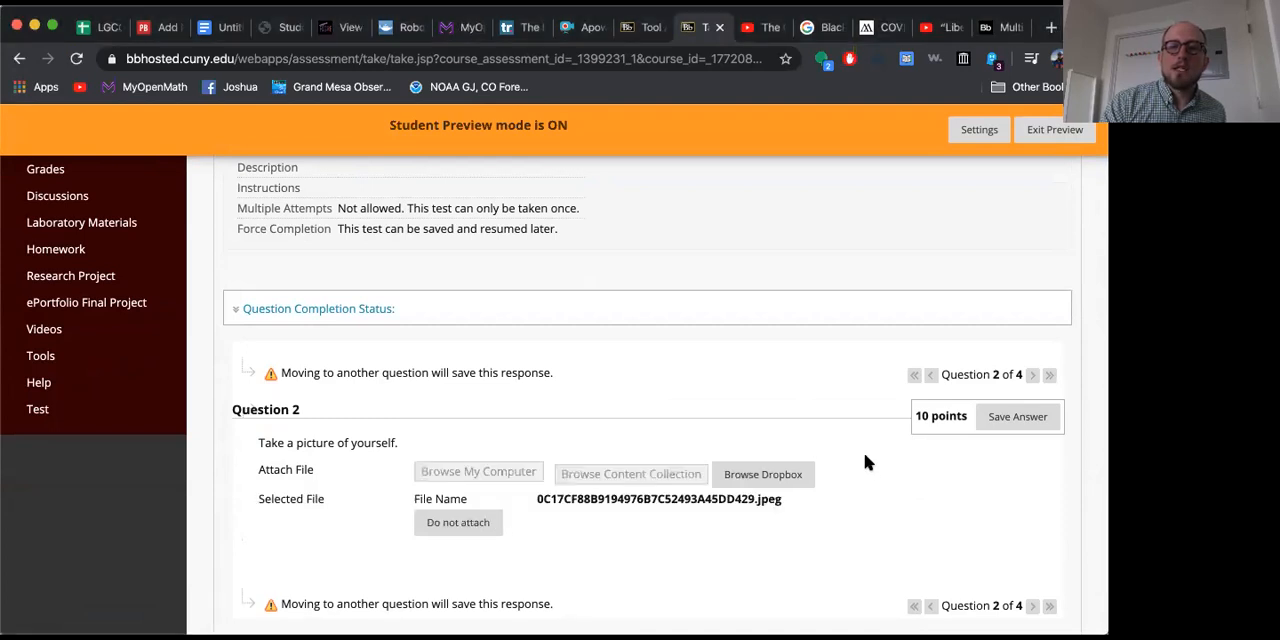
{"action": "scroll", "coordinate": [865, 456], "scroll_direction": "down", "scroll_amount": 1}
{"action": "left_click", "coordinate": [1034, 560]}
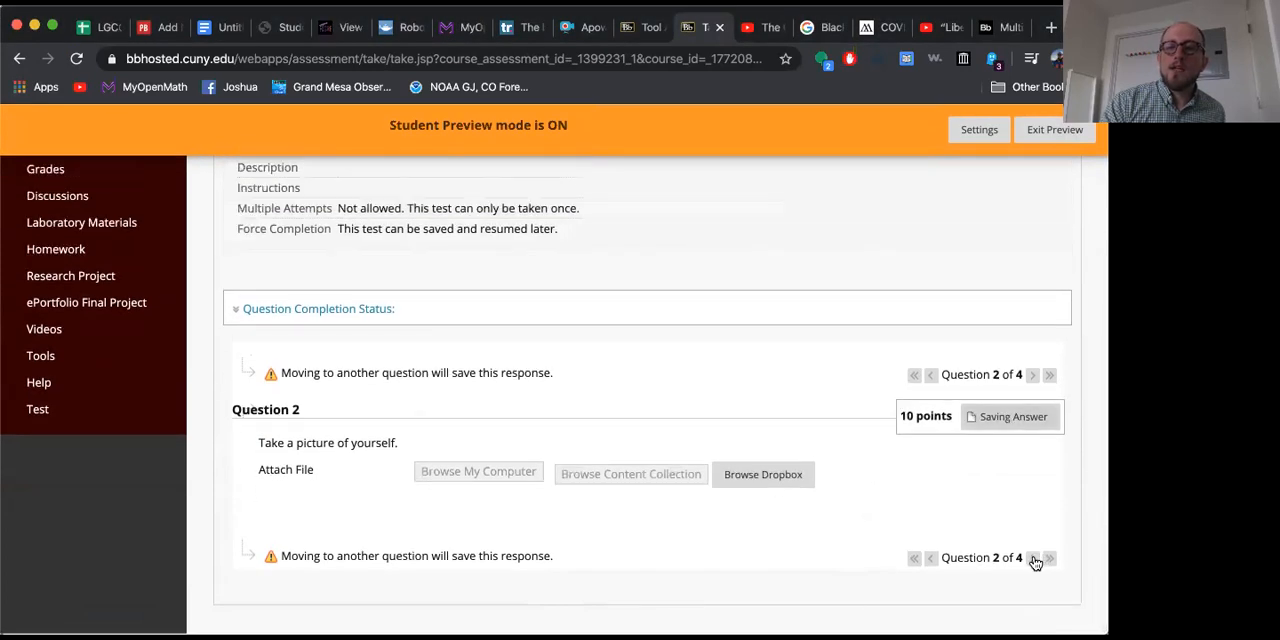
{"action": "left_click", "coordinate": [1034, 560]}
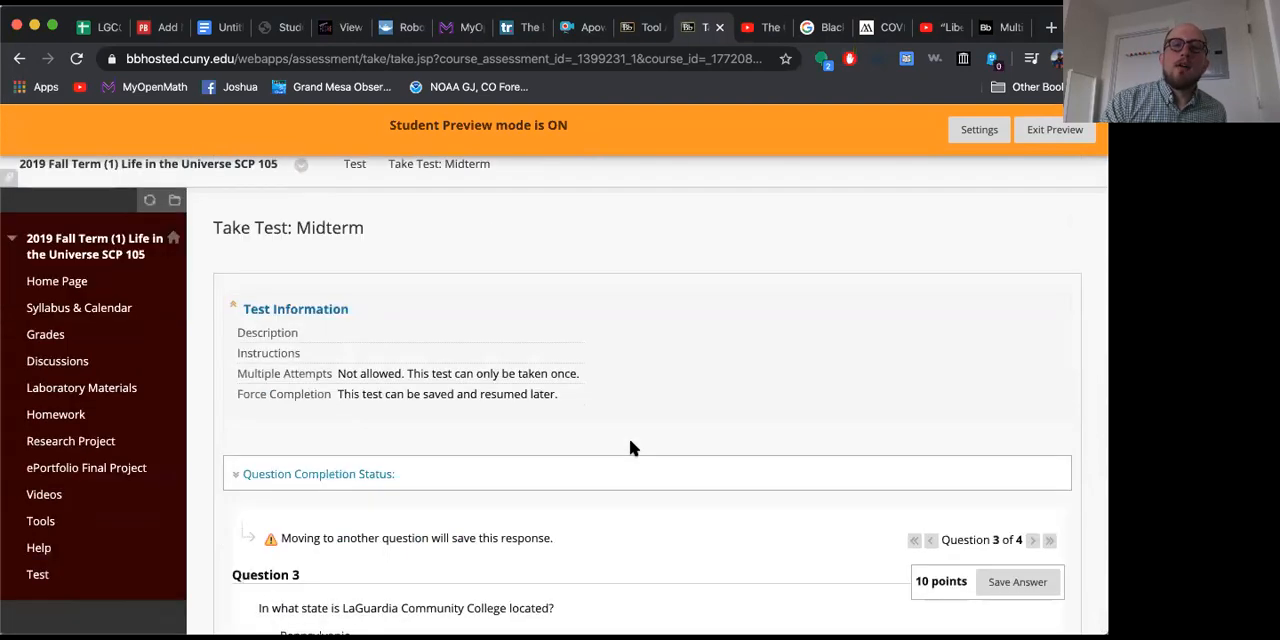
Step: Answer the LaGuardia Community College location question with New Jersey and continue to the last question
{"action": "scroll", "coordinate": [629, 438], "scroll_direction": "down", "scroll_amount": 3}
{"action": "scroll", "coordinate": [629, 448], "scroll_direction": "down", "scroll_amount": 1}
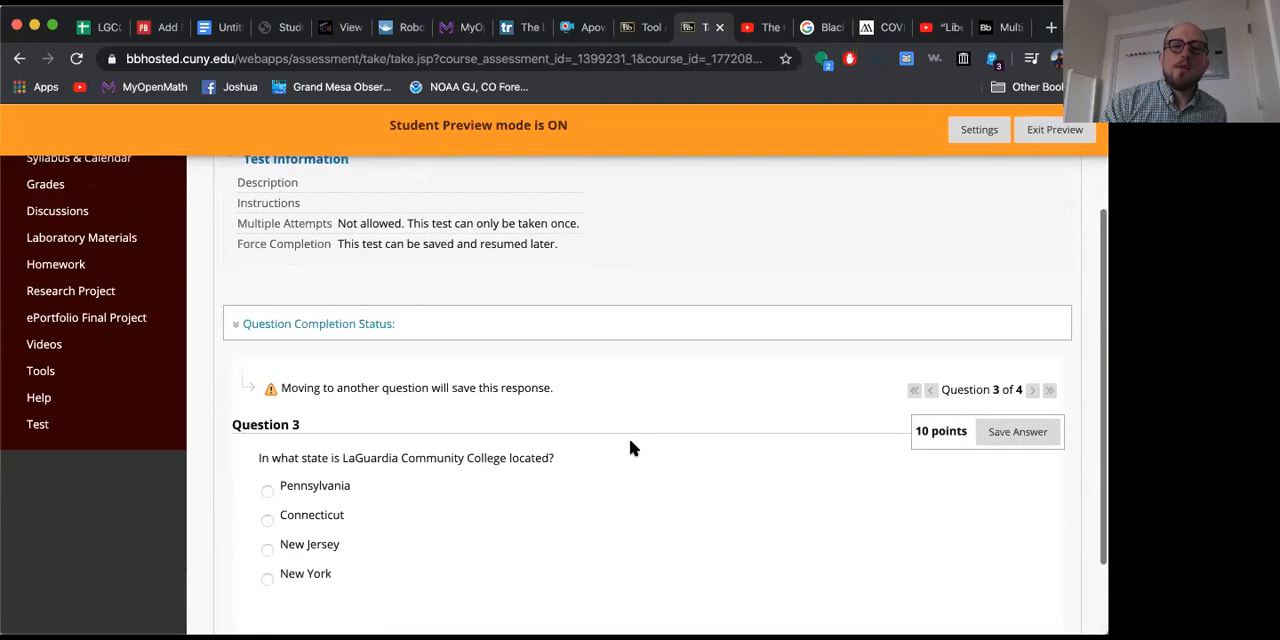
{"action": "scroll", "coordinate": [629, 448], "scroll_direction": "down", "scroll_amount": 1}
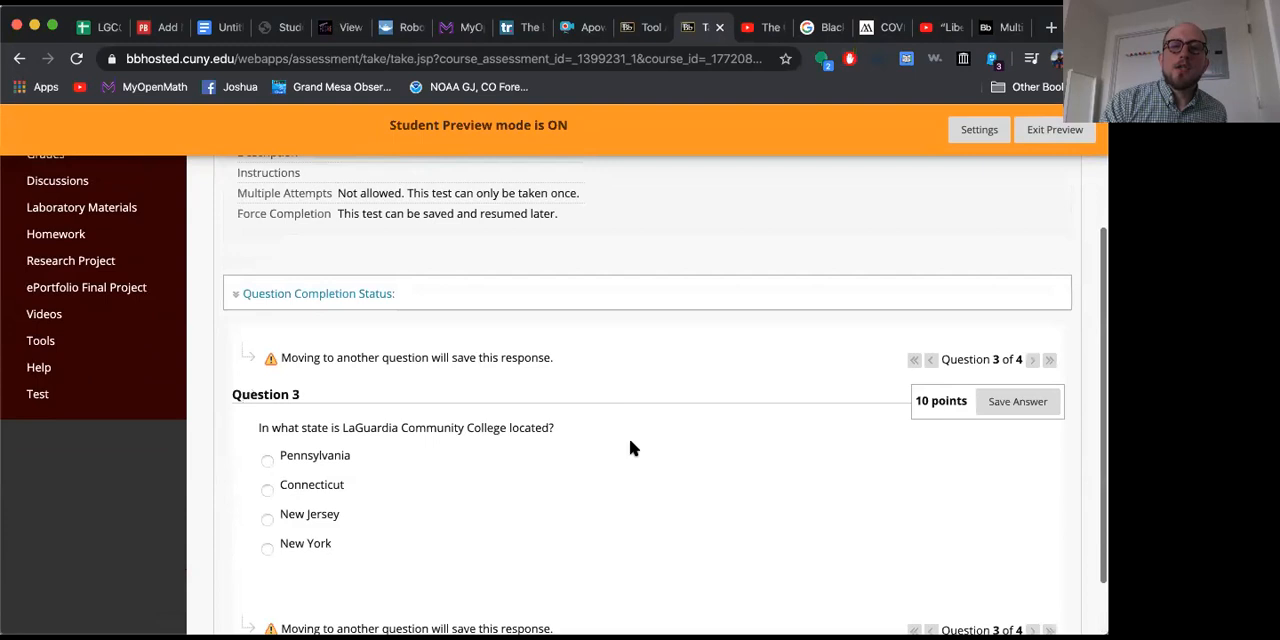
{"action": "left_click", "coordinate": [267, 520]}
{"action": "scroll", "coordinate": [708, 525], "scroll_direction": "down", "scroll_amount": 2}
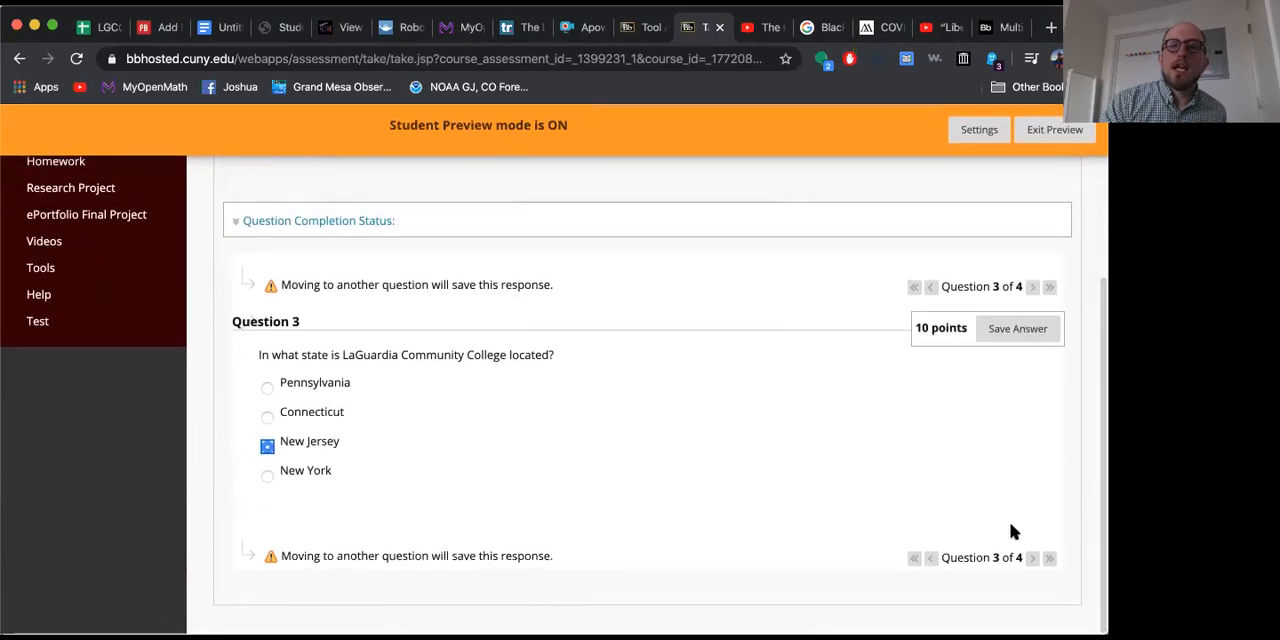
{"action": "left_click", "coordinate": [1033, 560]}
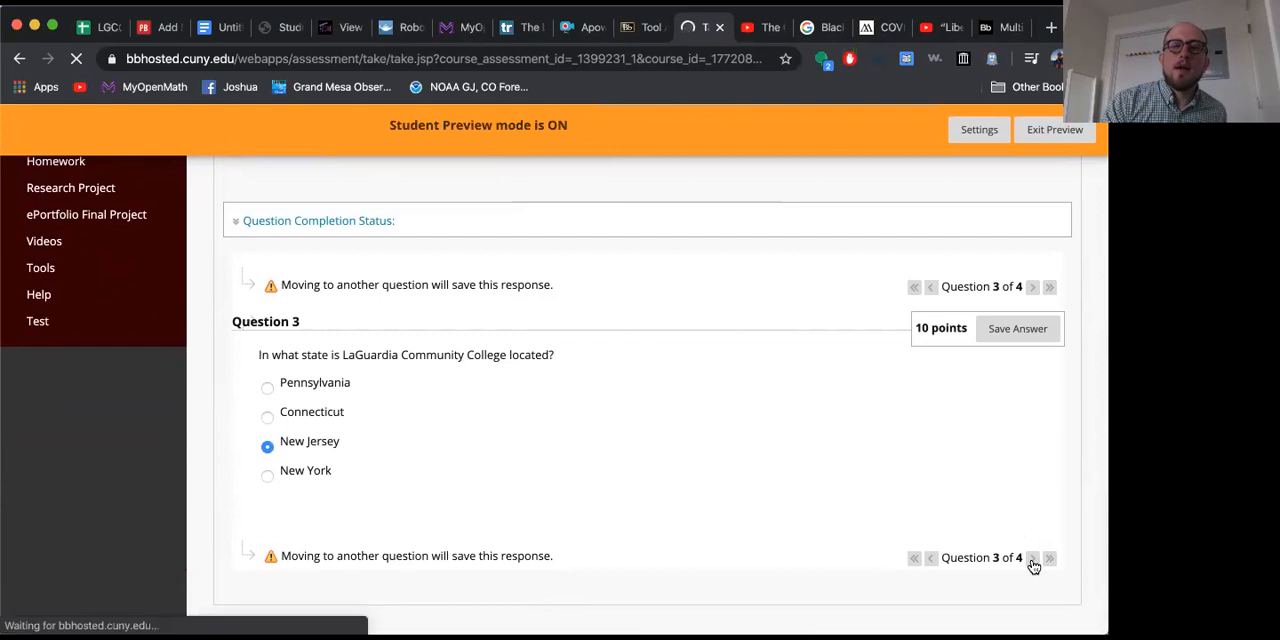
Step: Answer the "What is 1 + 1 ?" question with 2, and save and submit the Midterm, confirming the submission
{"action": "scroll", "coordinate": [672, 504], "scroll_direction": "down", "scroll_amount": 5}
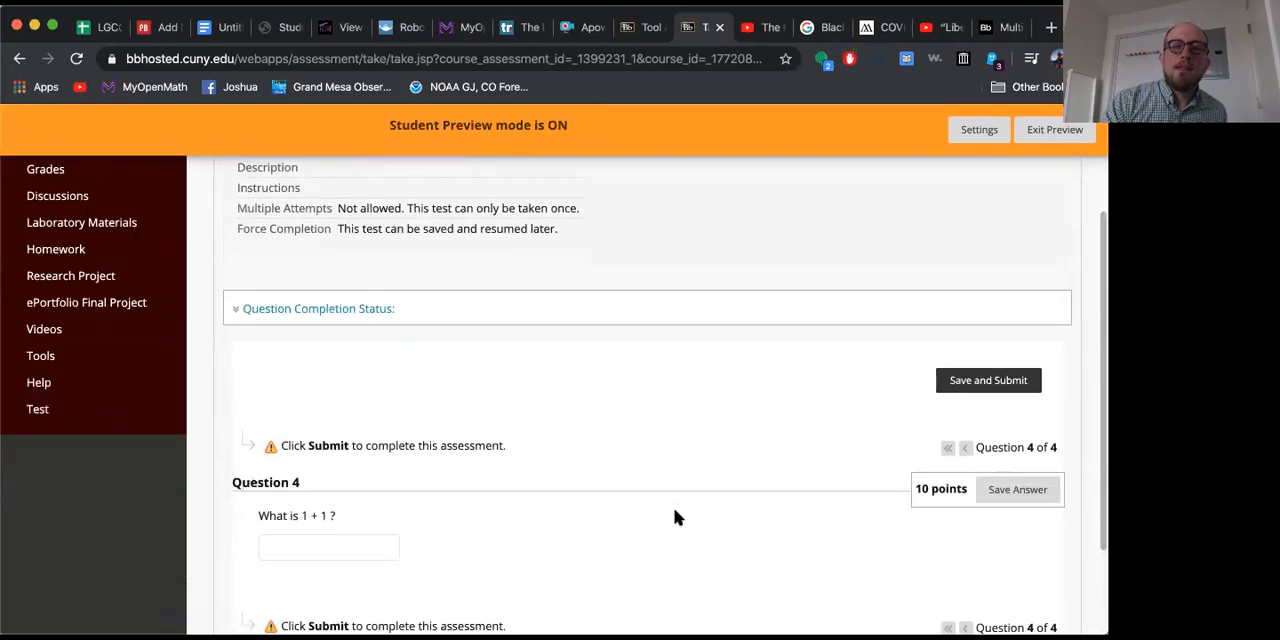
{"action": "scroll", "coordinate": [313, 465], "scroll_direction": "down", "scroll_amount": 1}
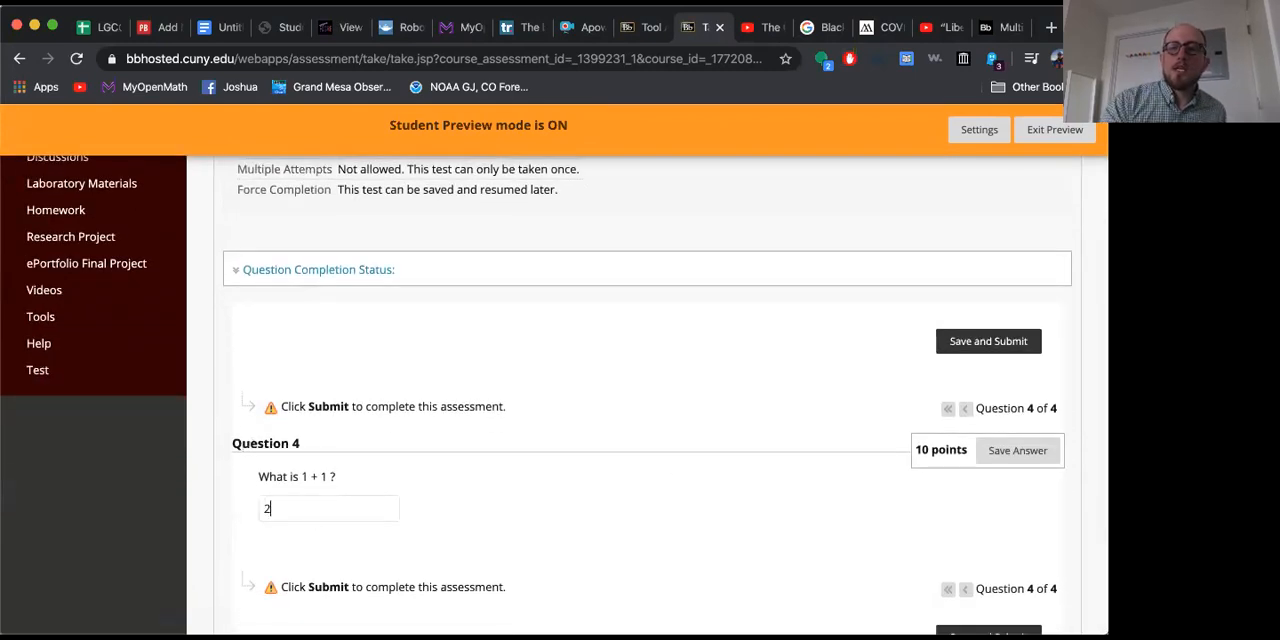
{"action": "left_click", "coordinate": [672, 527]}
{"action": "scroll", "coordinate": [672, 527], "scroll_direction": "down", "scroll_amount": 3}
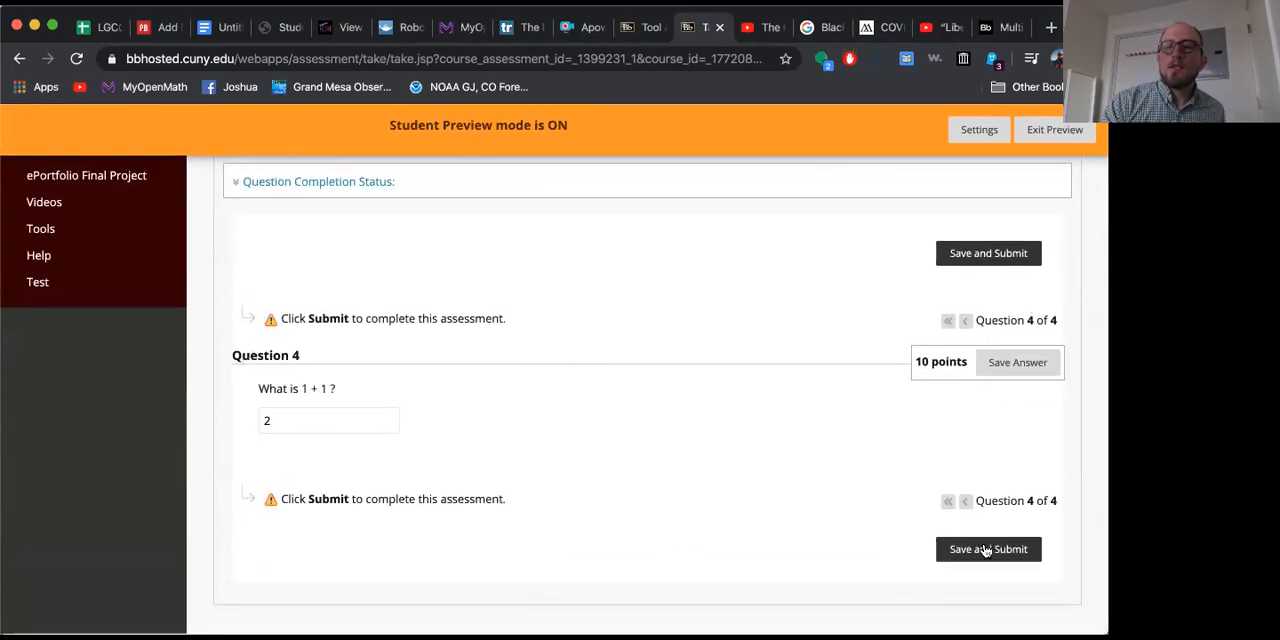
{"action": "left_click", "coordinate": [986, 550]}
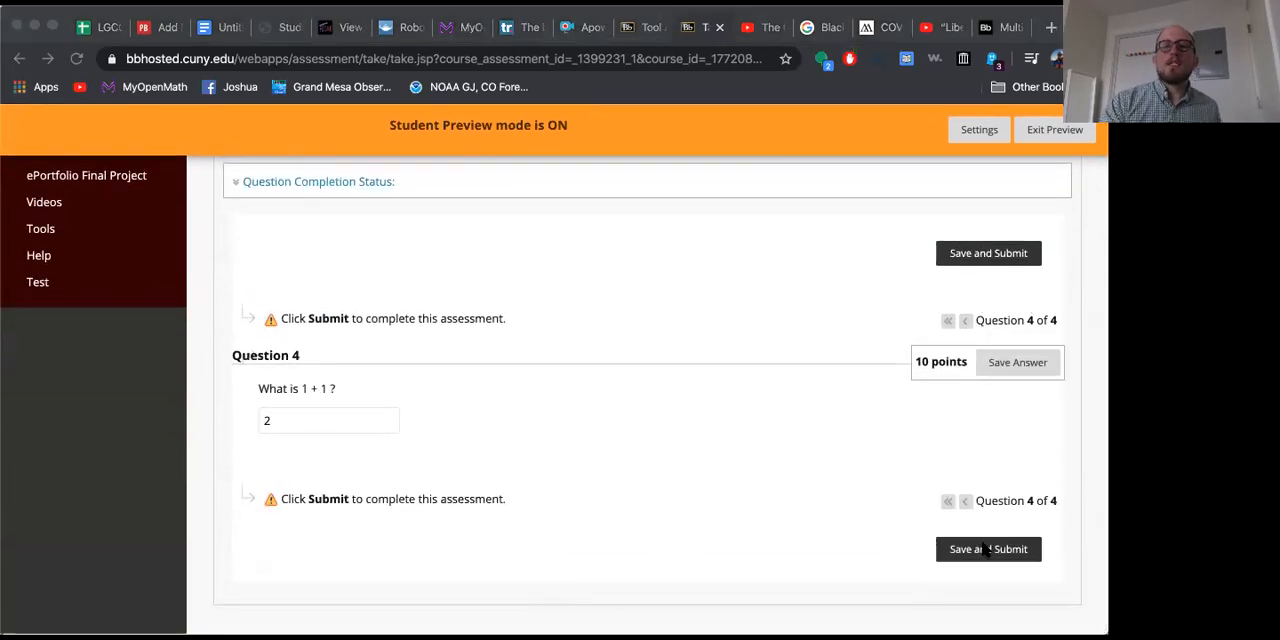
{"action": "left_click", "coordinate": [715, 175]}
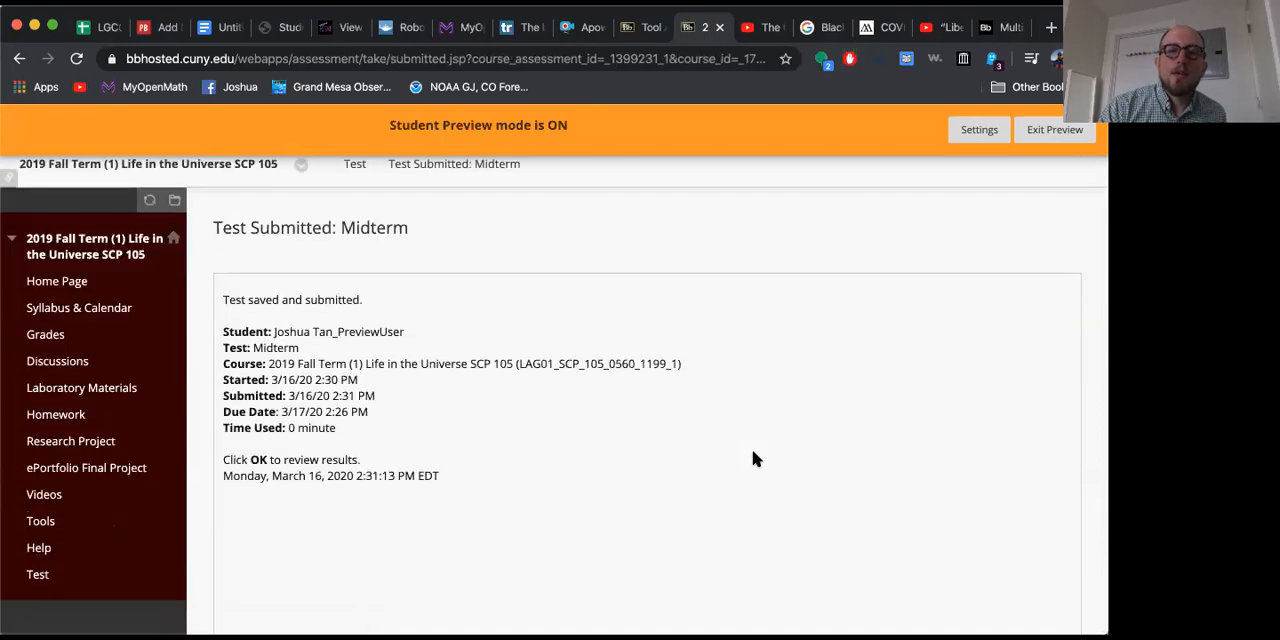
Step: Open the submitted Midterm's results and review the grading status and points of each question
{"action": "scroll", "coordinate": [753, 458], "scroll_direction": "down", "scroll_amount": 2}
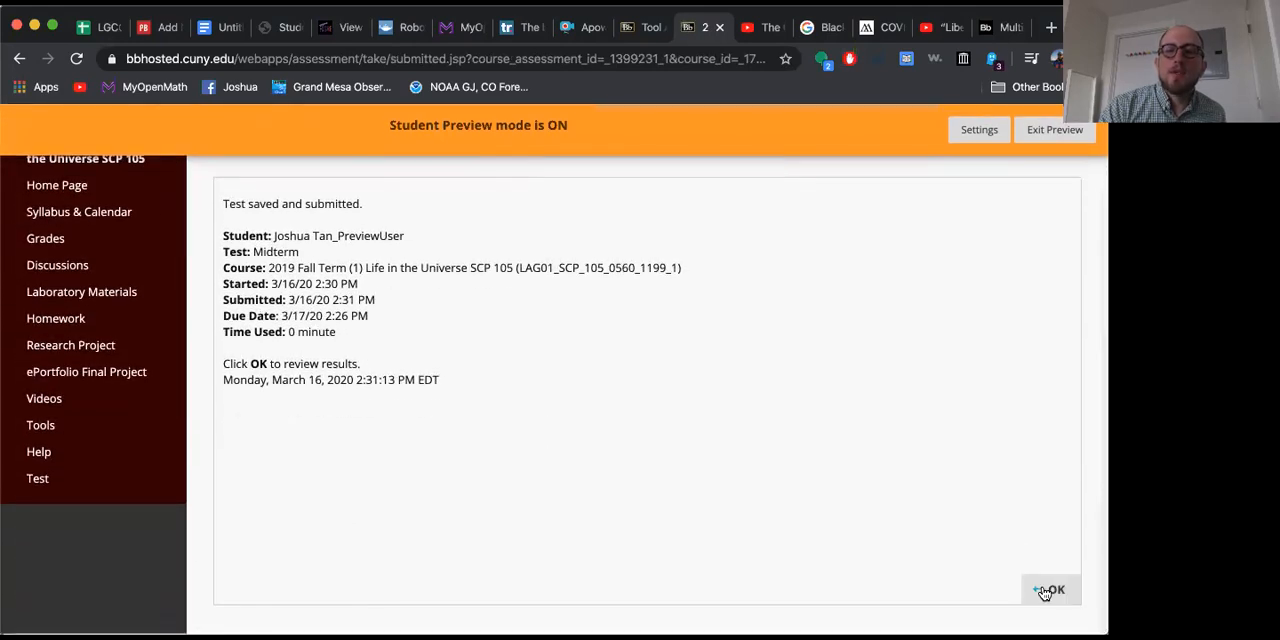
{"action": "left_click", "coordinate": [1045, 589]}
{"action": "scroll", "coordinate": [708, 493], "scroll_direction": "down", "scroll_amount": 5}
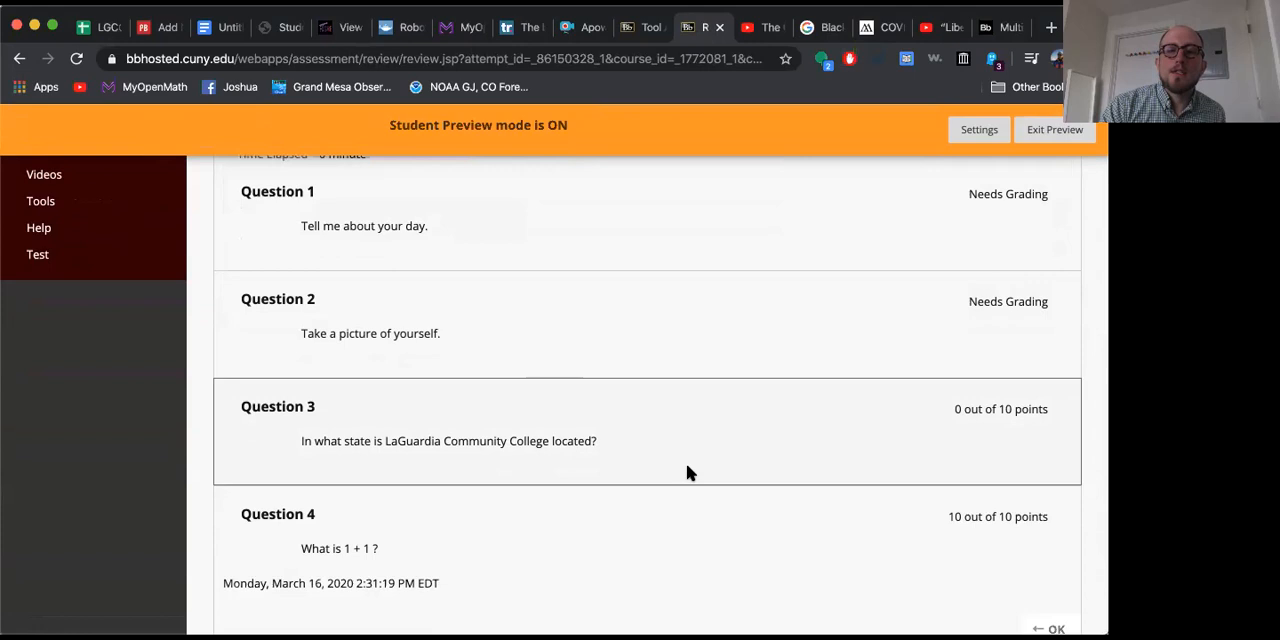
{"action": "scroll", "coordinate": [686, 468], "scroll_direction": "down", "scroll_amount": 1}
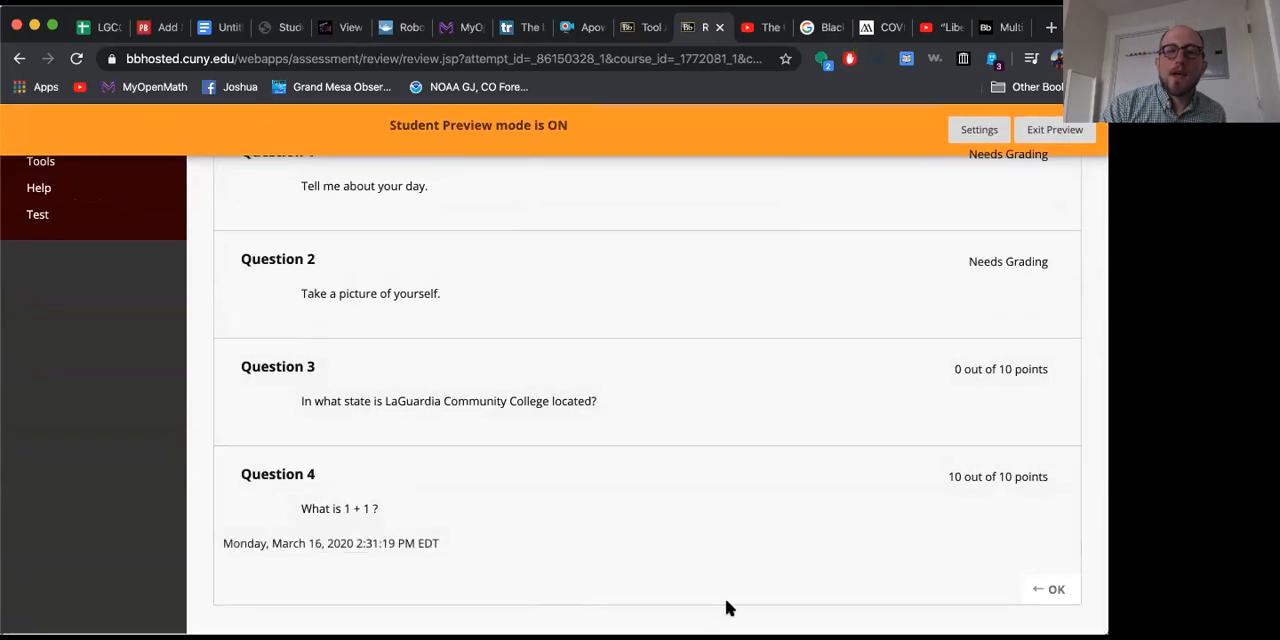
Step: Close the Midterm results and exit Student Preview, deleting the preview user and all data
{"action": "left_click", "coordinate": [1044, 598]}
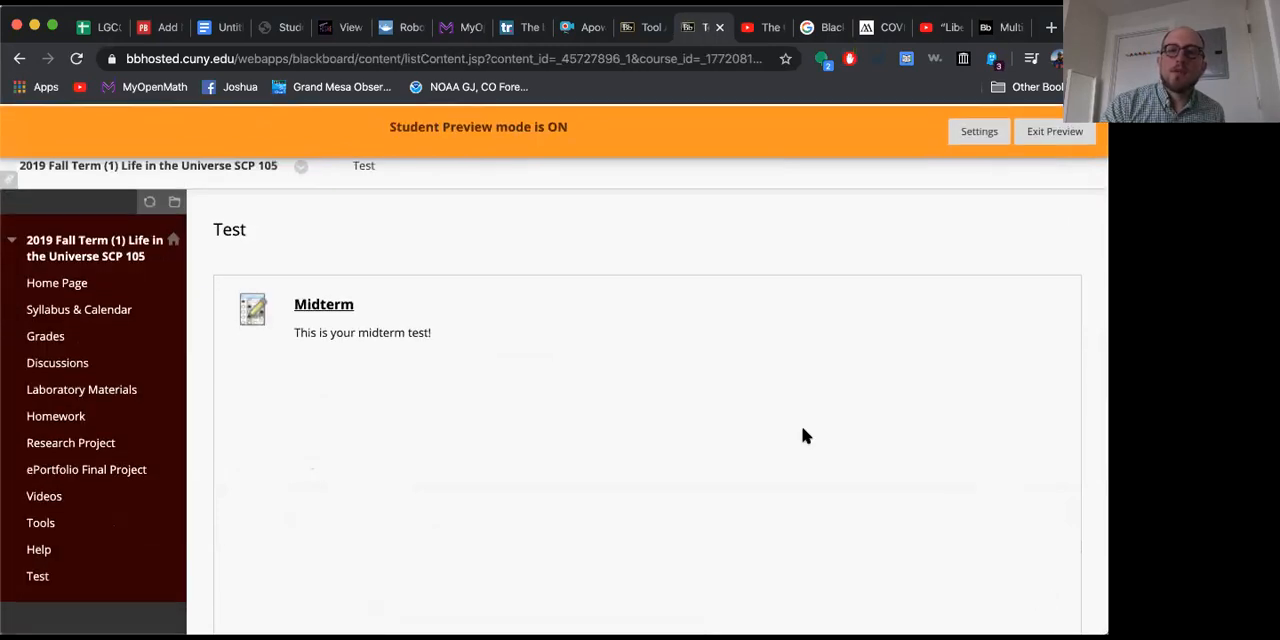
{"action": "left_click", "coordinate": [1021, 141]}
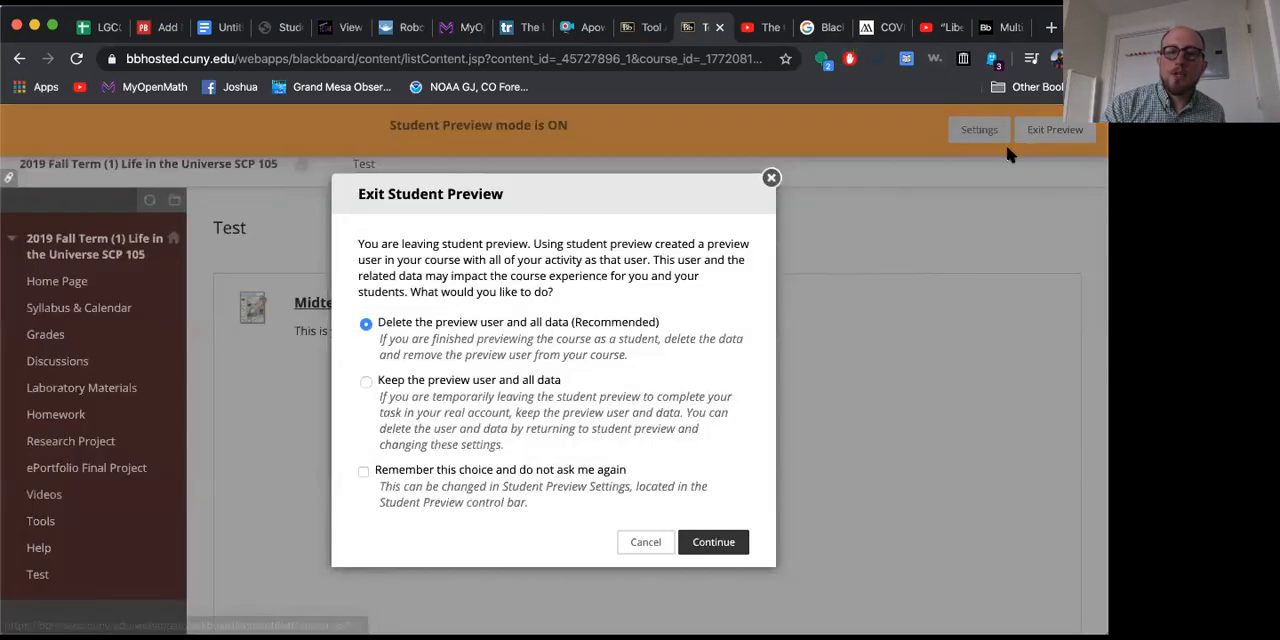
{"action": "left_click", "coordinate": [717, 541]}
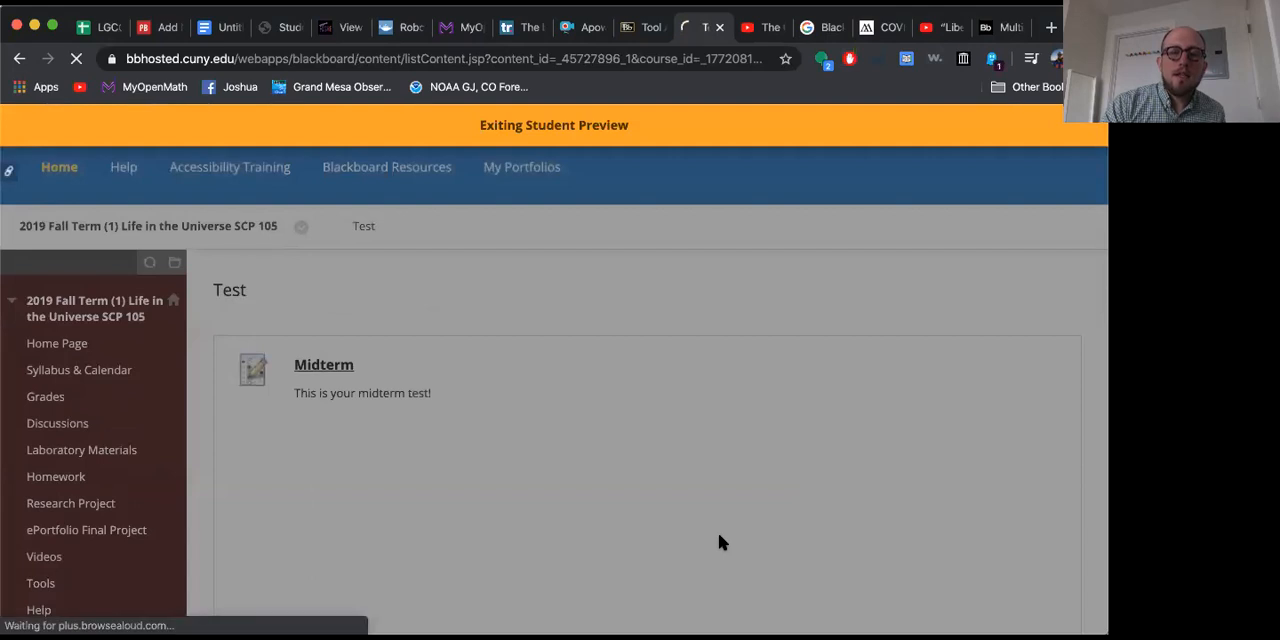